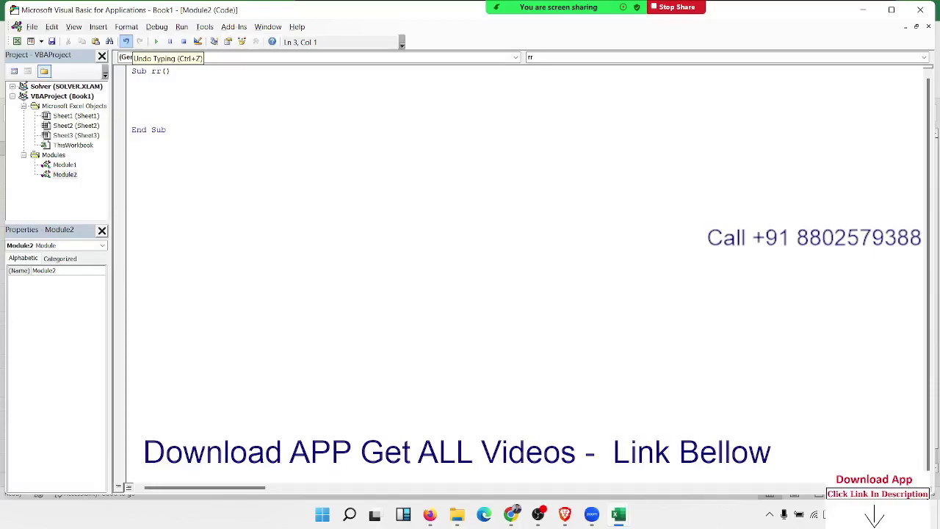
- Close the Zoom meeting's participant list
click(485, 22)
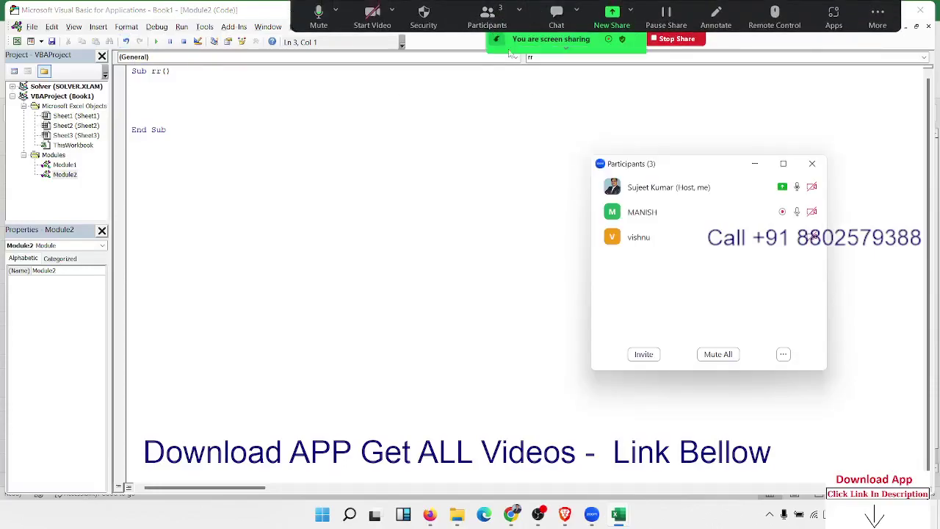
click(814, 237)
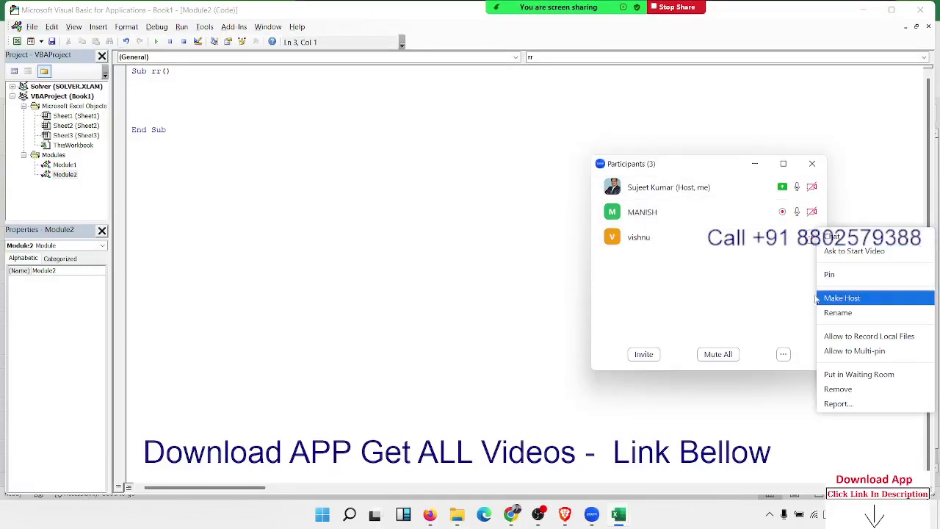
click(775, 294)
click(812, 164)
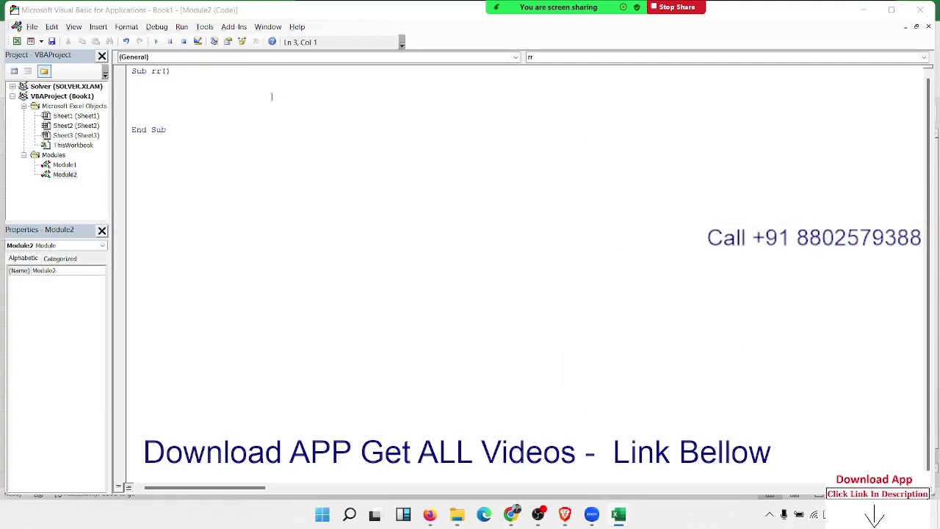
- Add a blank line in Sub rr, then snap the editor left and Book1 - Excel right
click(139, 95)
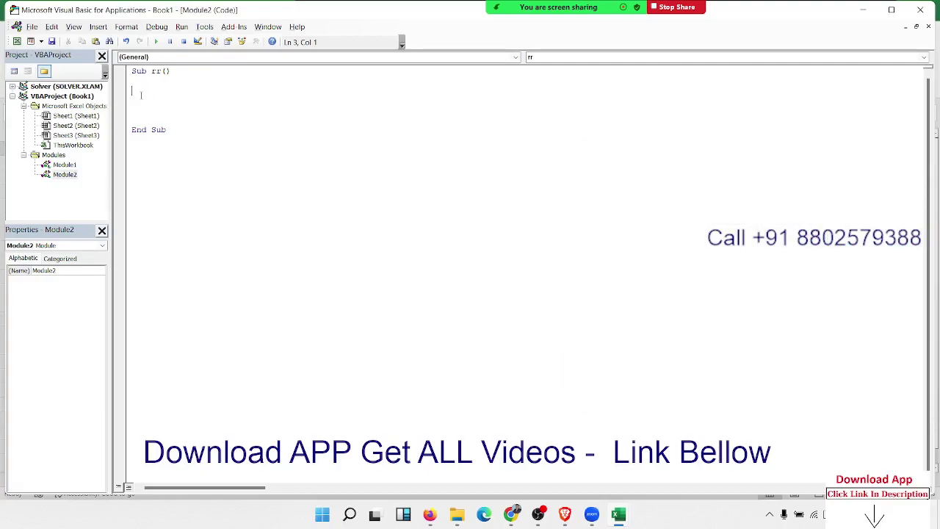
key(Return)
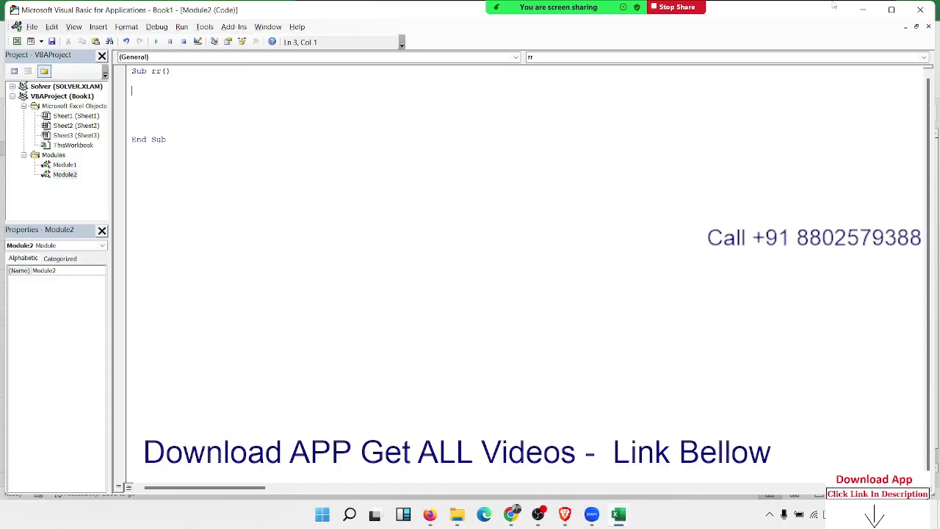
mouse_move(896, 13)
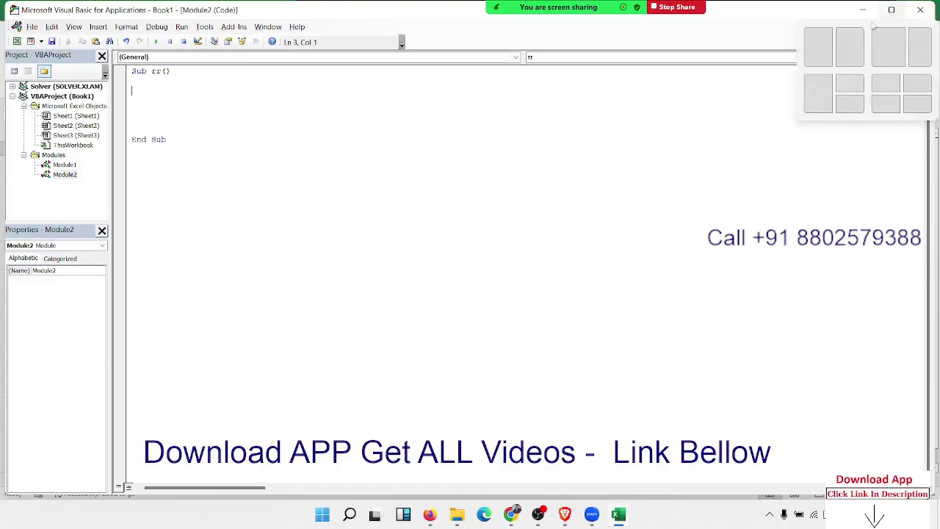
click(817, 48)
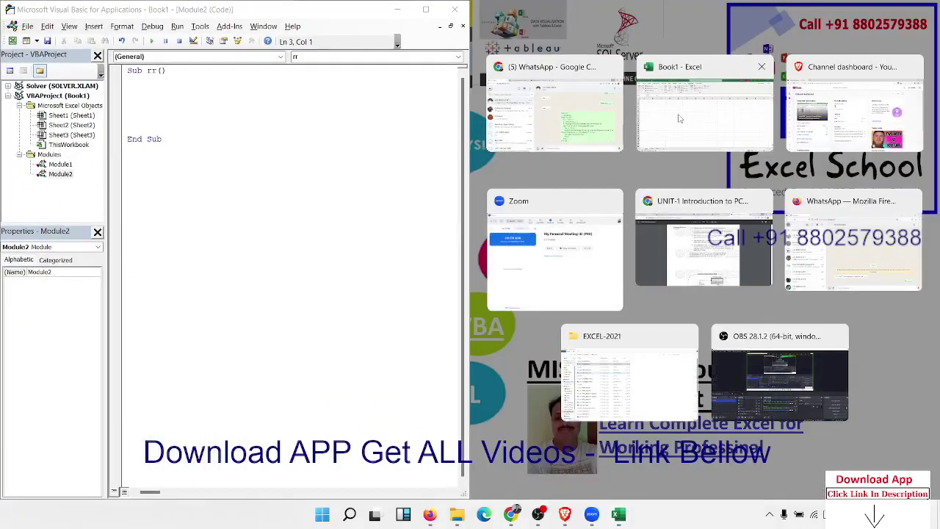
click(669, 117)
click(148, 92)
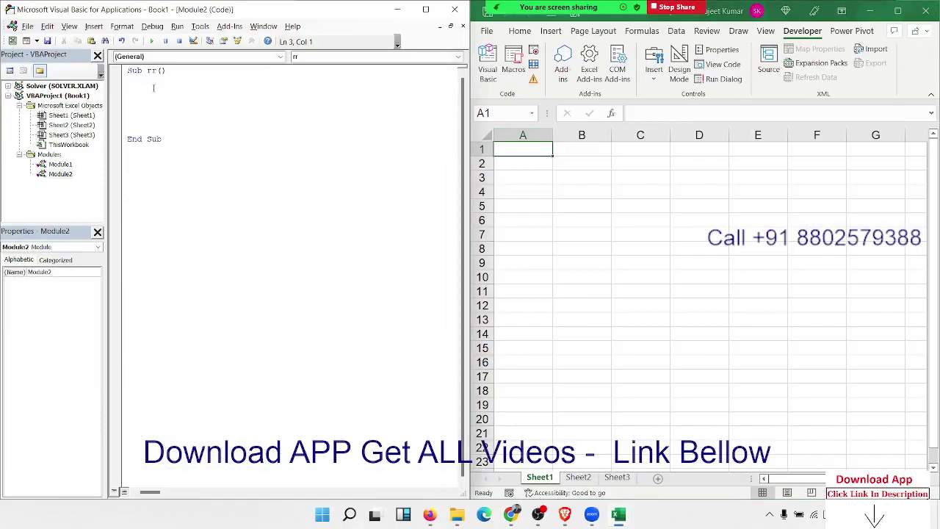
- Add Range("A1").Select to rr and run it with cell C11 selected
text(ran)
text(ge)
text(("A1)
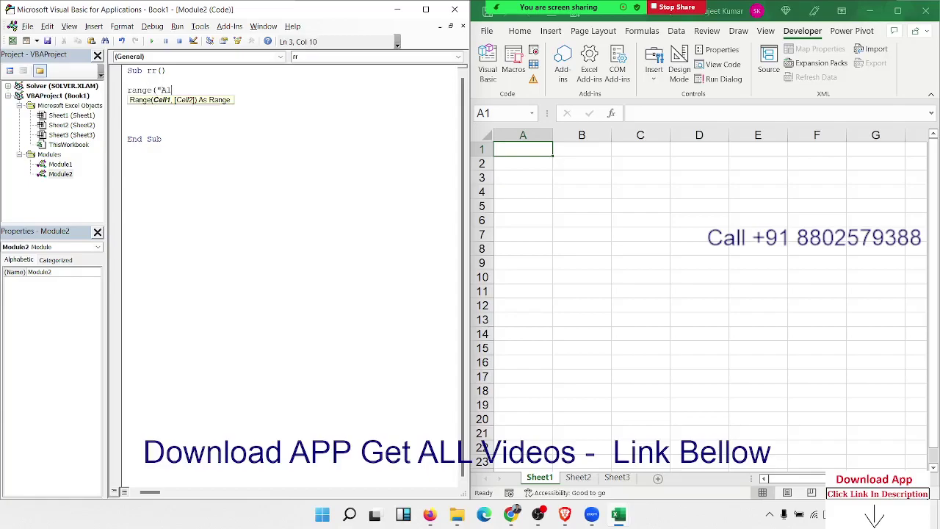
text(").)
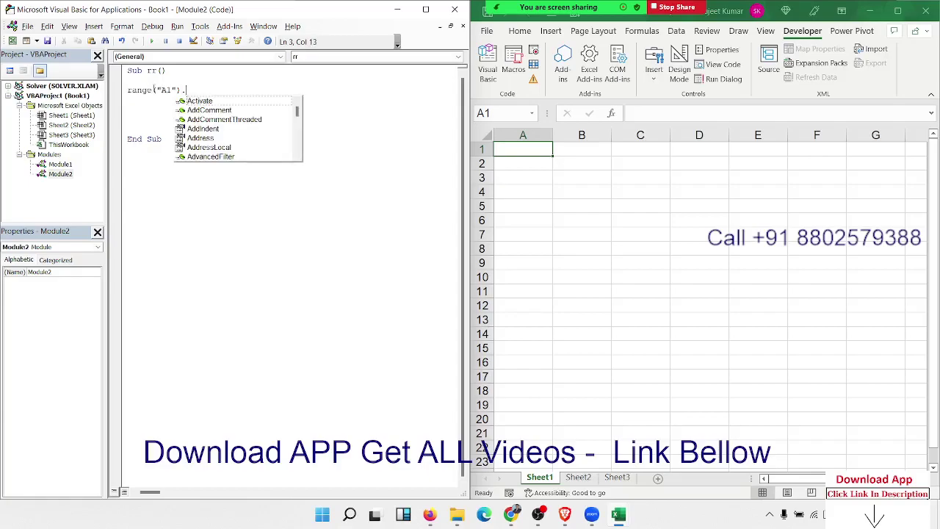
text(se)
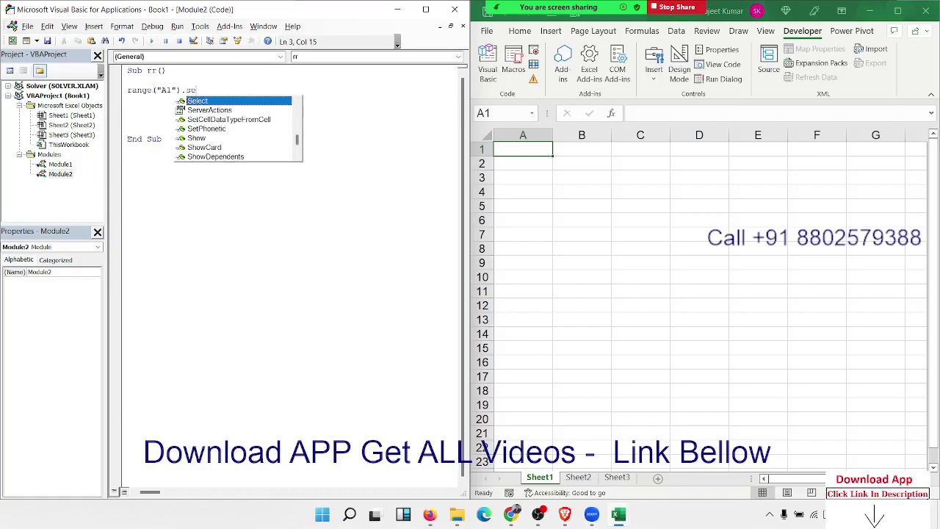
key(Tab)
key(Return)
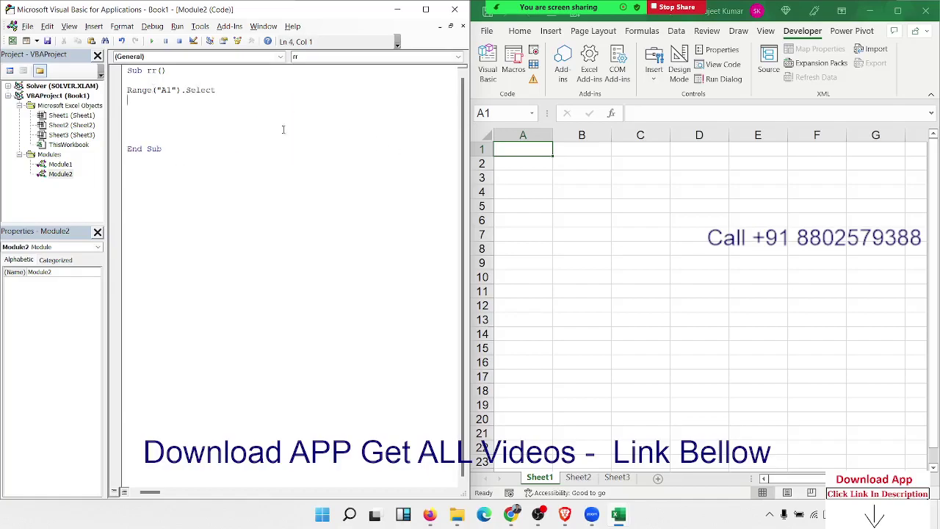
click(657, 293)
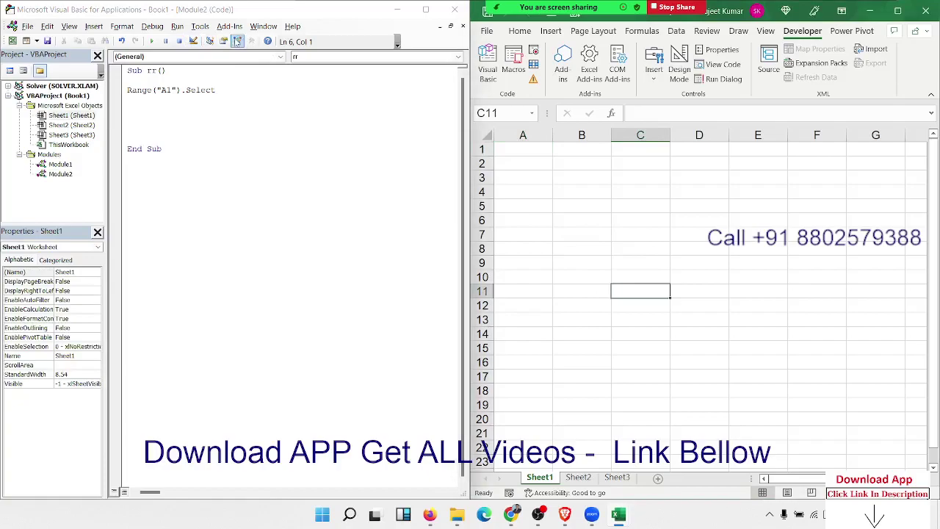
click(153, 41)
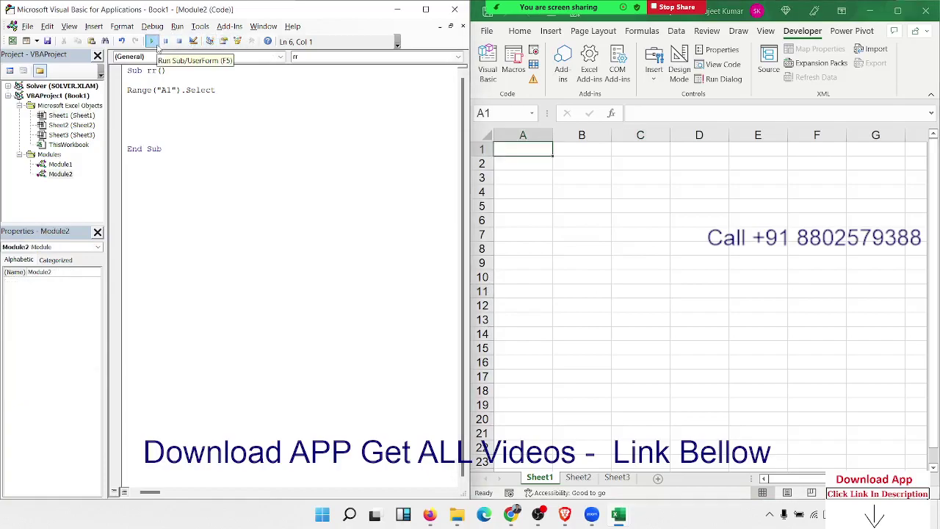
- Add a Cells(1, 1).Select line and compare its row/column arguments with the A1 reference
text(ce)
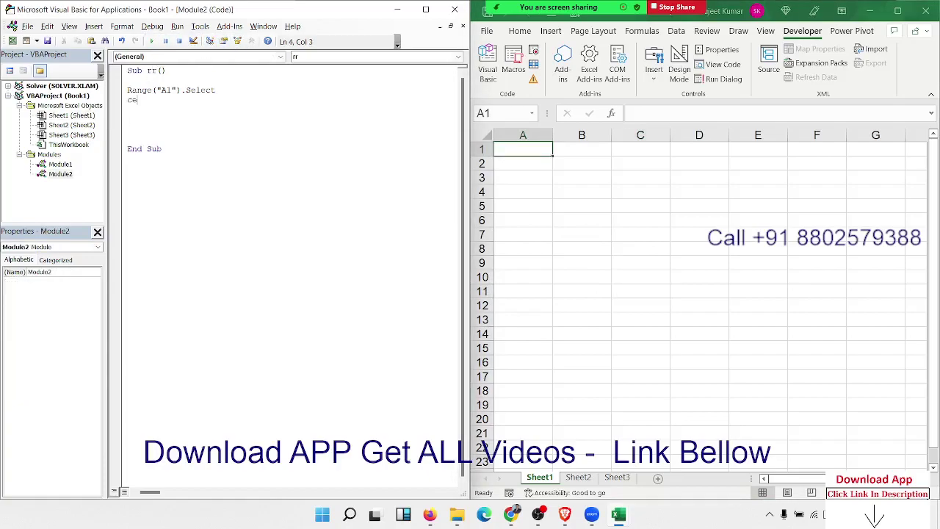
text(lls()
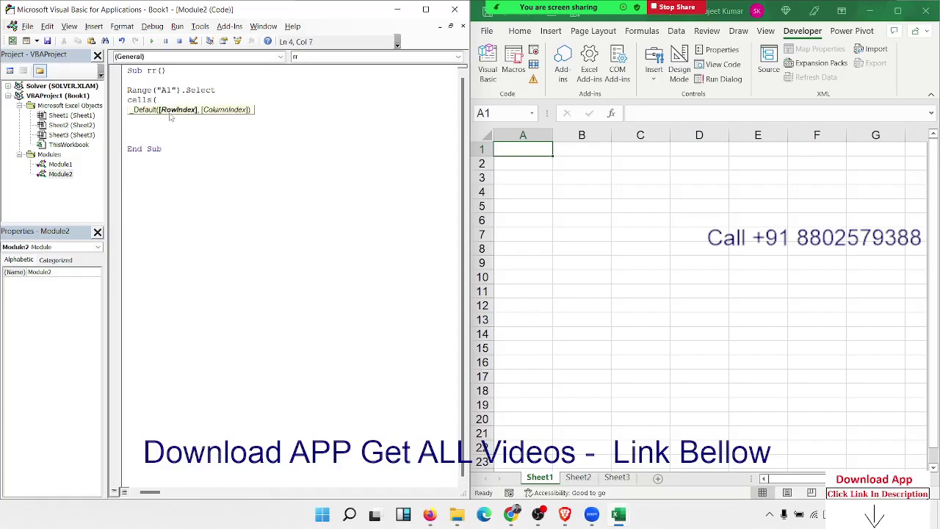
text(1,1)
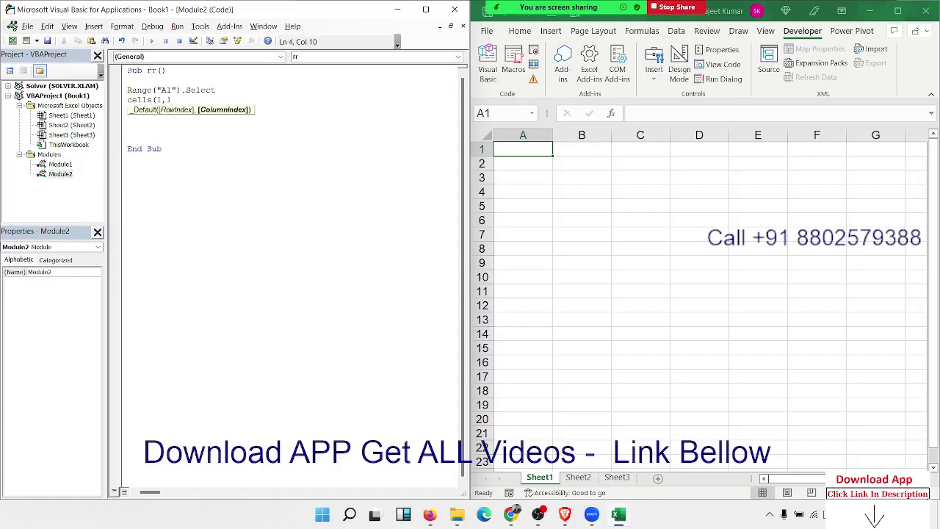
text().se)
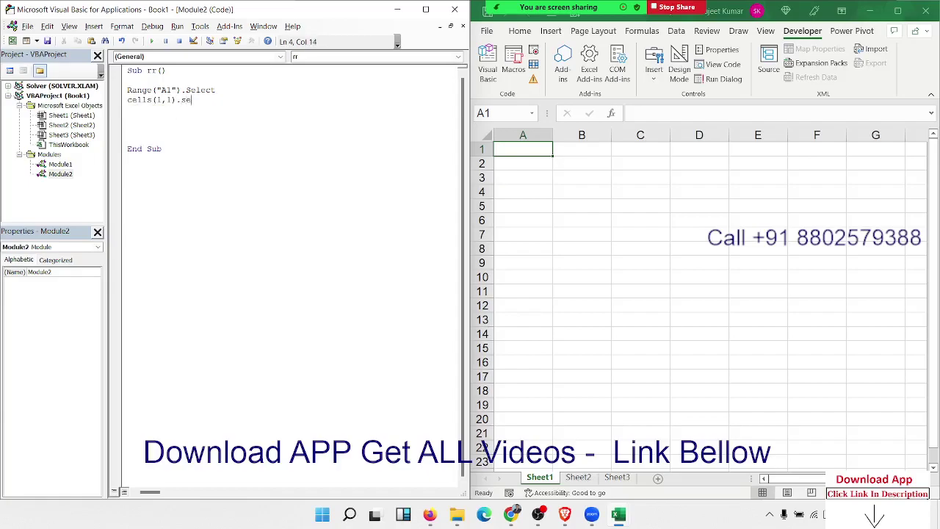
text(lect)
key(Return)
click(523, 135)
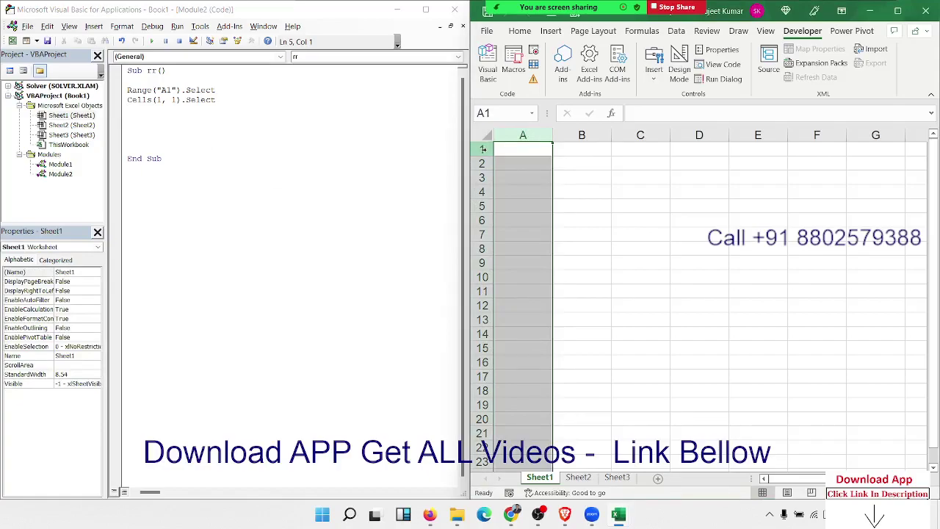
click(483, 149)
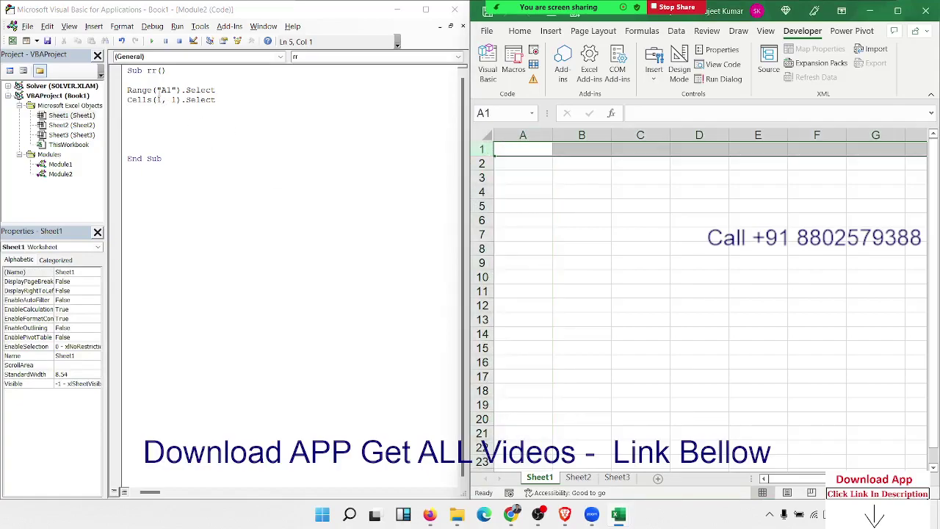
double_click(163, 90)
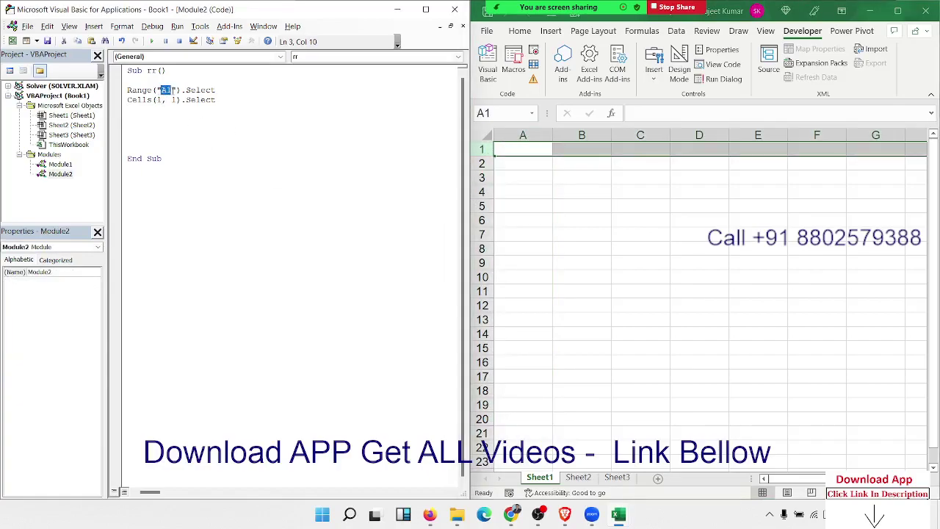
drag(161, 100, 176, 100)
click(610, 202)
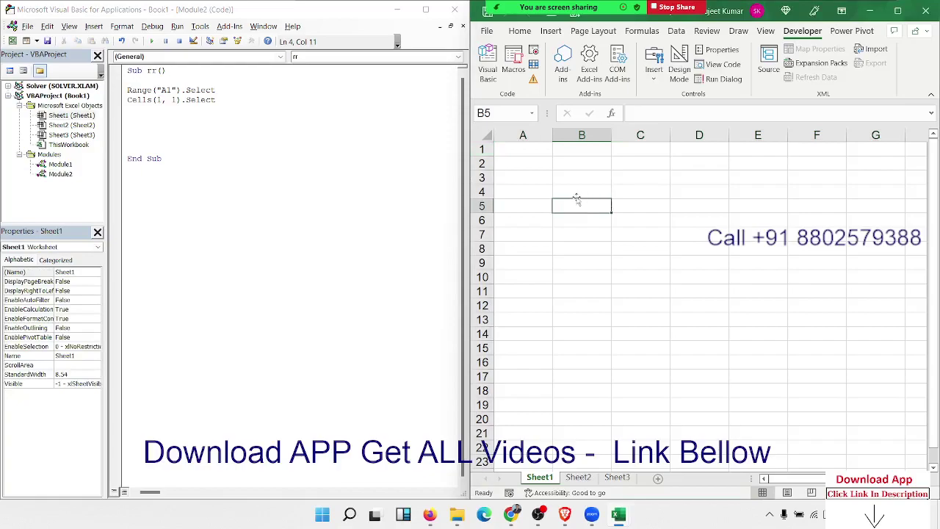
click(174, 124)
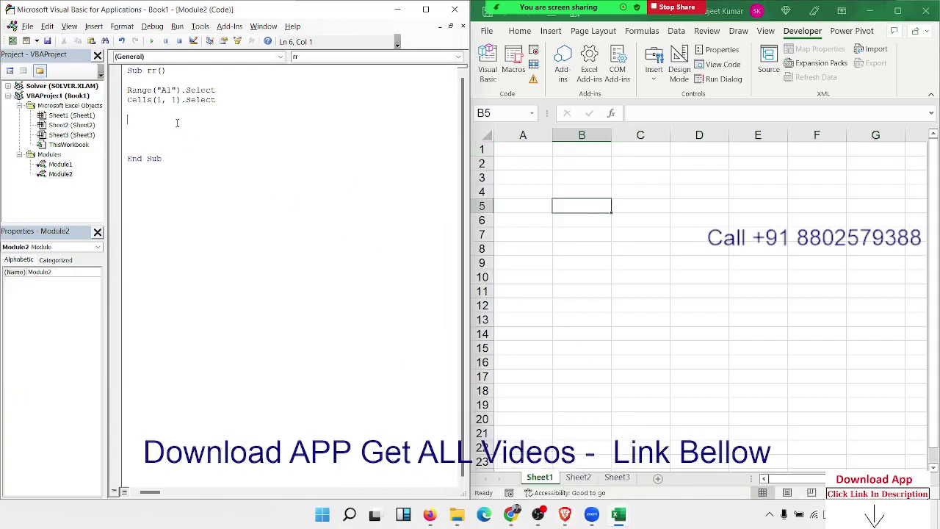
- Add a Sheets("Sheet3").Select line to the macro
text(rang)
key(BackSpace)
key(BackSpace)
key(BackSpace)
key(BackSpace)
text(sheets)
text(("S)
text(heet3")
text())
text(.Selec)
text(t)
key(Return)
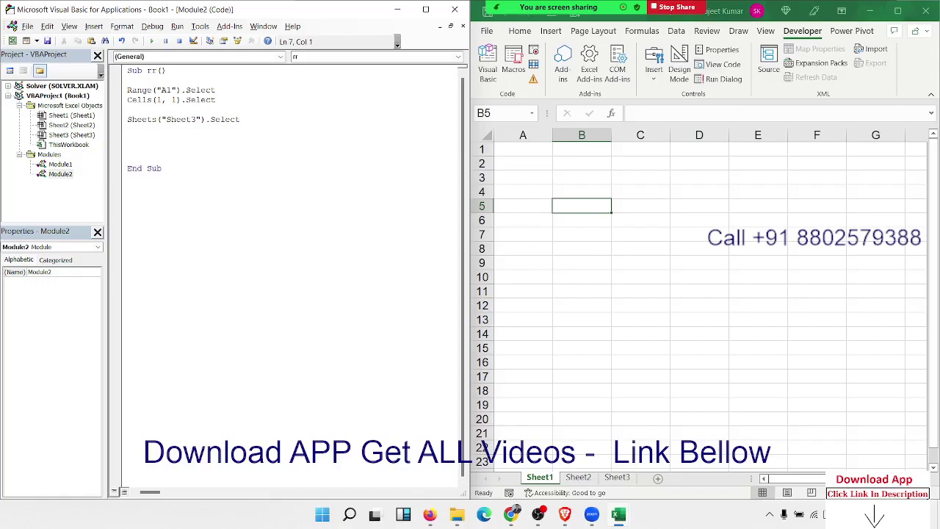
- Add Range("A1").Select below it and bring Sheet3 into view in Excel
text(range)
text(("A1)
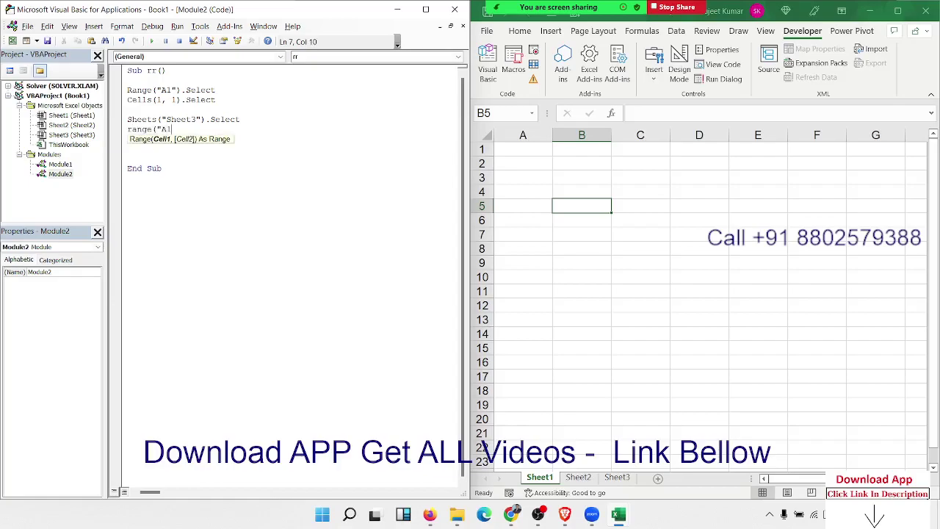
text(").se)
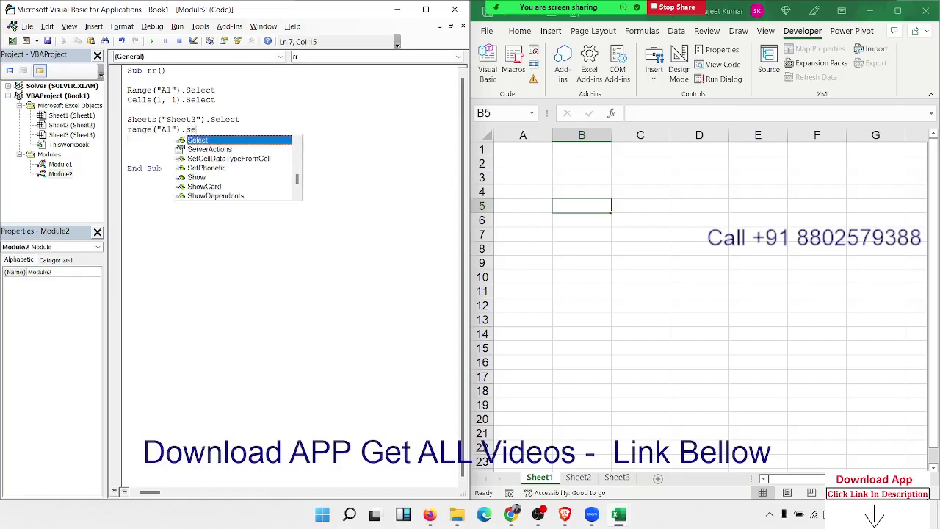
key(Tab)
key(Return)
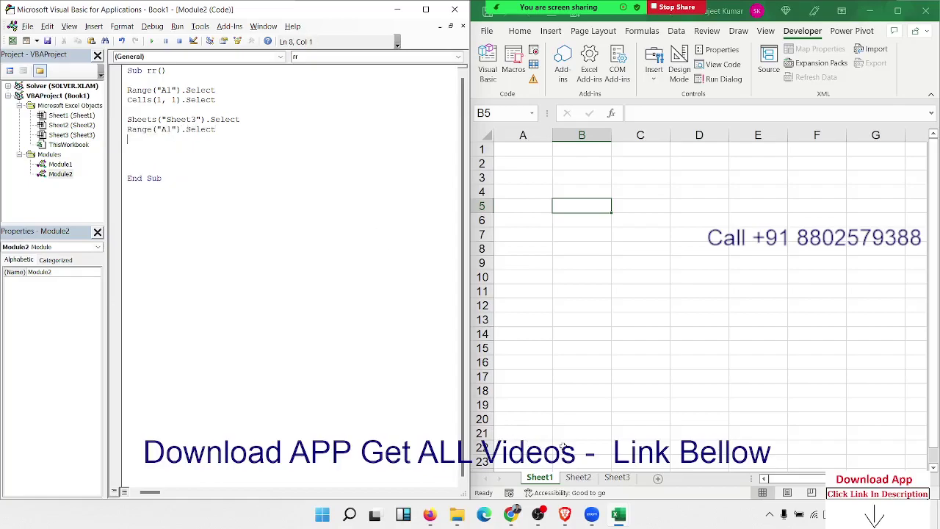
click(629, 479)
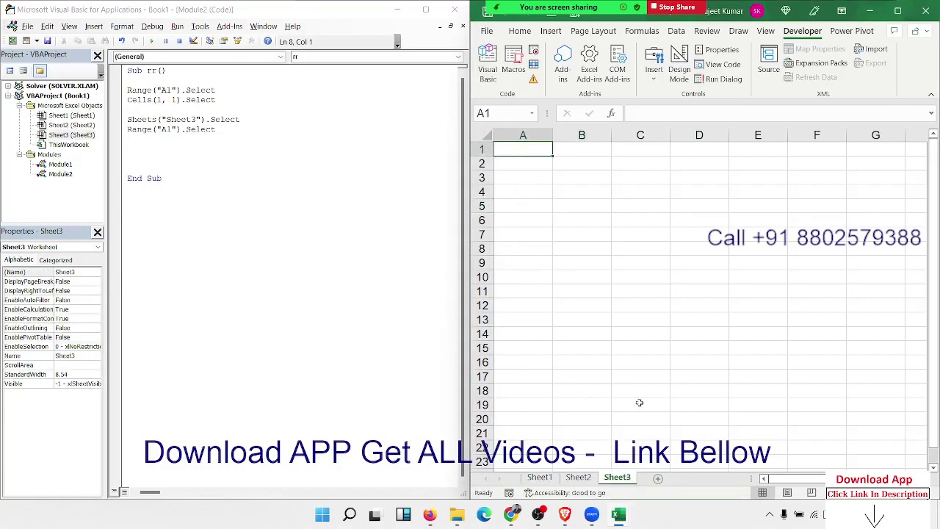
click(181, 152)
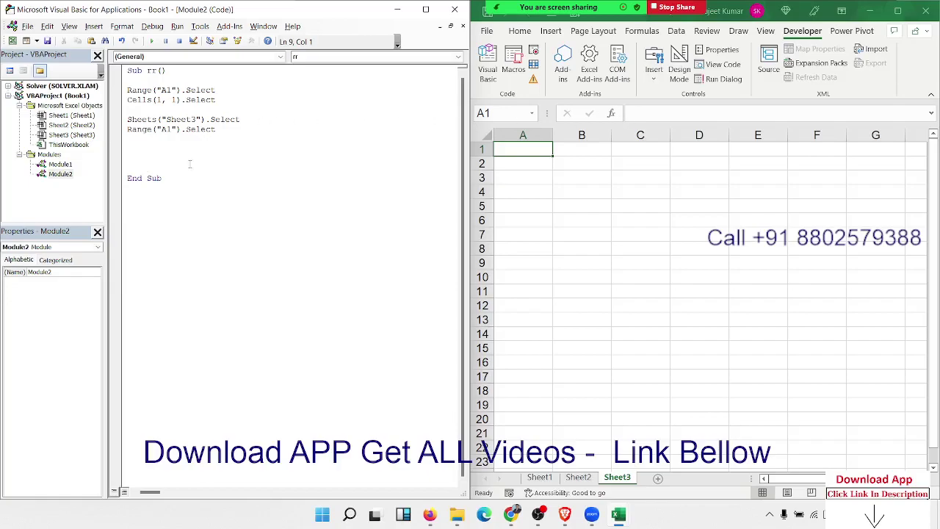
mouse_move(619, 519)
- Insert a Workbooks("book3.xlsm").Activate line above the Sheets("Sheet3") line
click(137, 118)
click(136, 113)
key(Return)
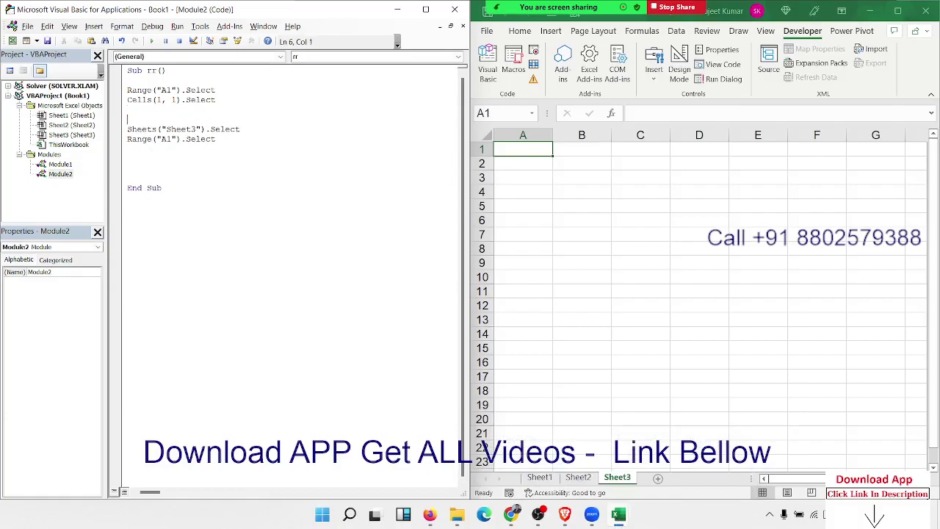
text(work)
text(book)
text(s(")
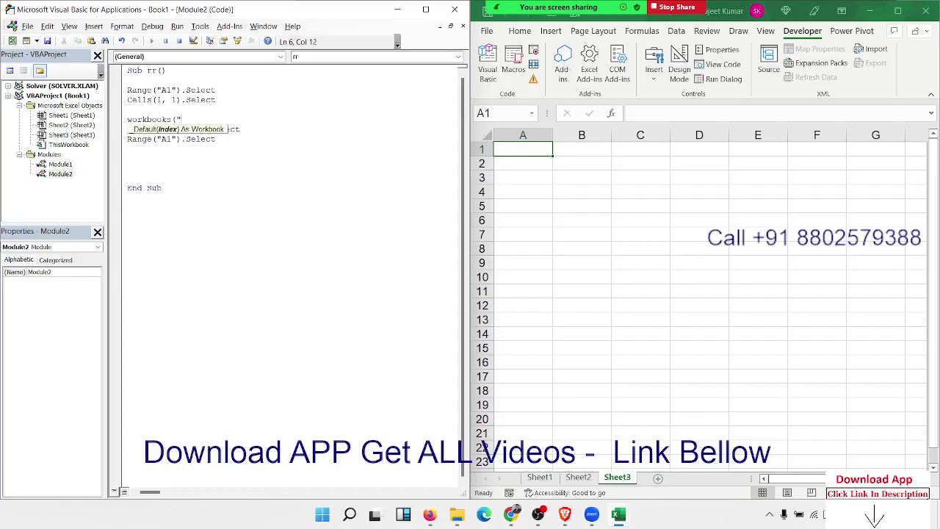
text(book3.)
text(xlsm")
text().a)
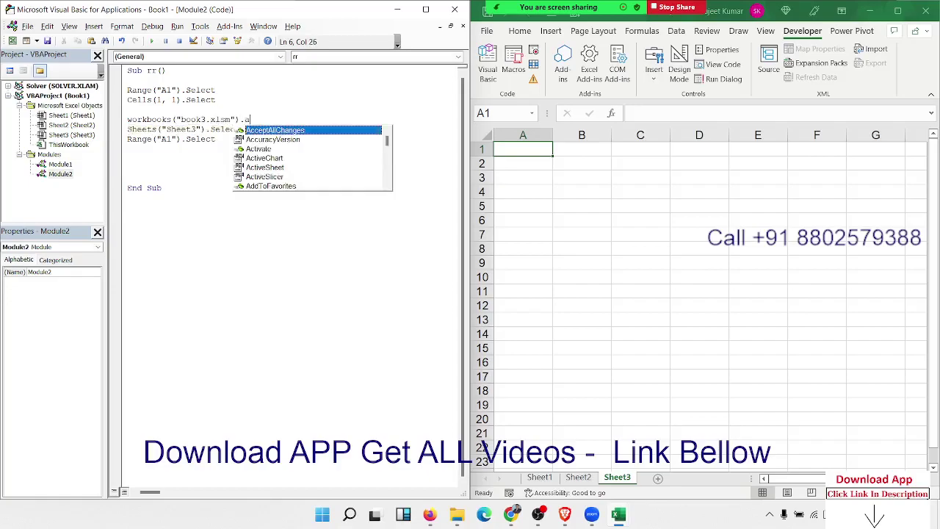
key(Down)
key(Tab)
key(Down)
key(Up)
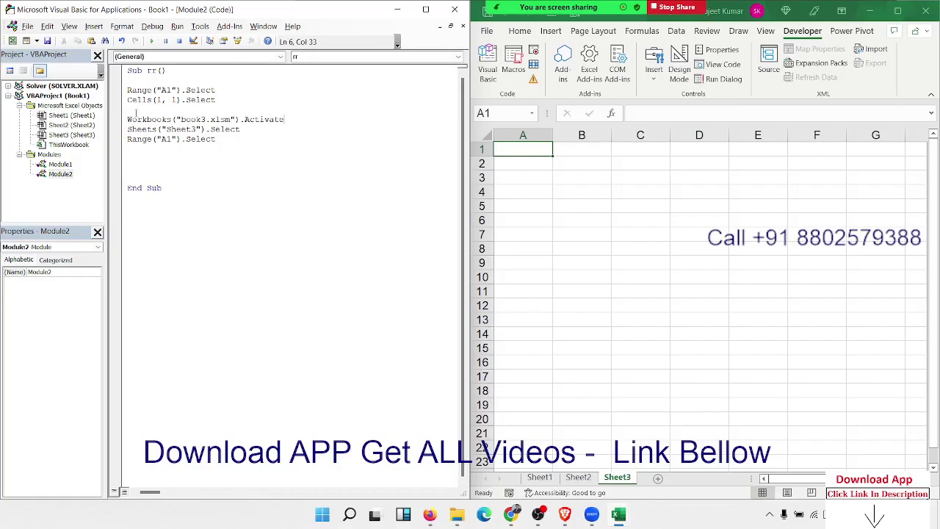
- Highlight the new Workbooks("book3.xlsm").Activate line to review it
shift+click(136, 112)
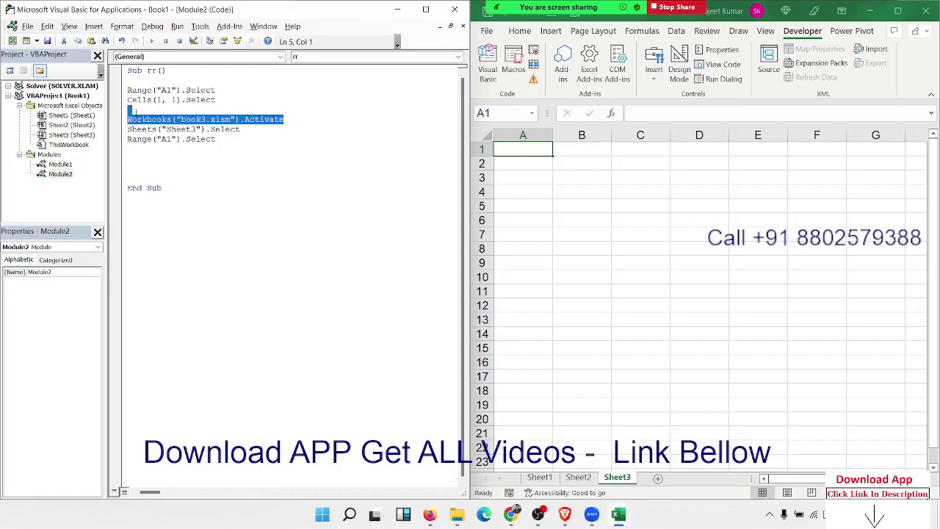
key(Down)
key(Down)
key(End)
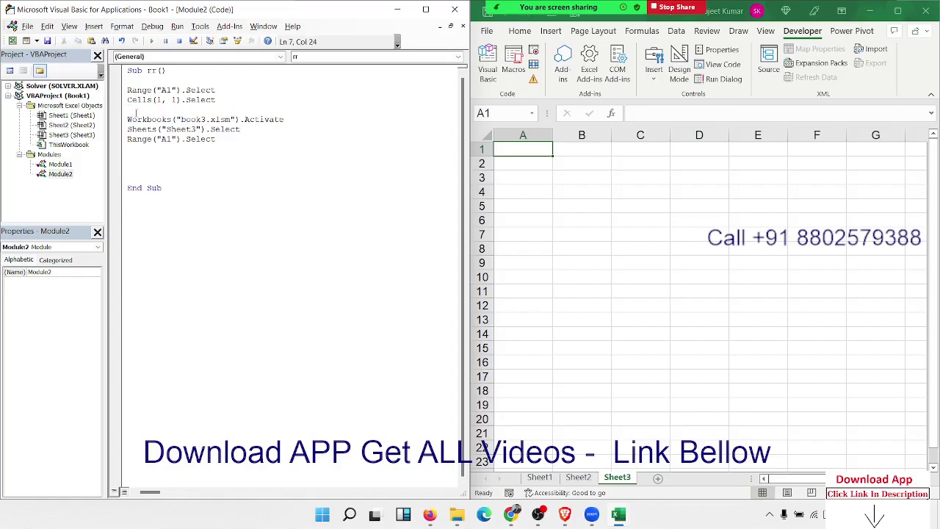
key(Up)
key(End)
key(shift+Up)
- Review the Range, Sheets and Workbooks lines, then add blank lines before End Sub
key(Down)
key(Down)
key(Down)
key(End)
key(Up)
key(Up)
key(Up)
key(End)
key(shift+Up)
key(Down)
key(Down)
key(Down)
key(Down)
key(Down)
key(Down)
key(End)
key(shift+Up)
key(shift+Up)
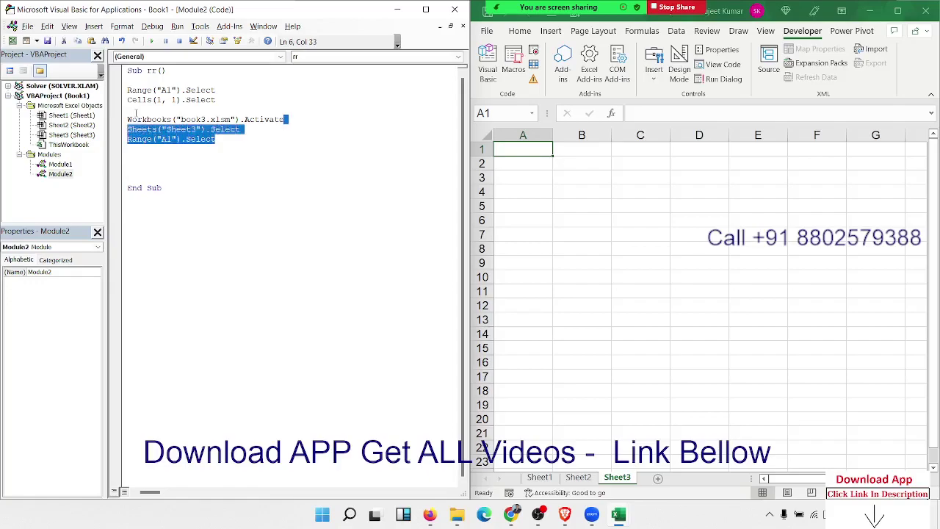
key(shift+Up)
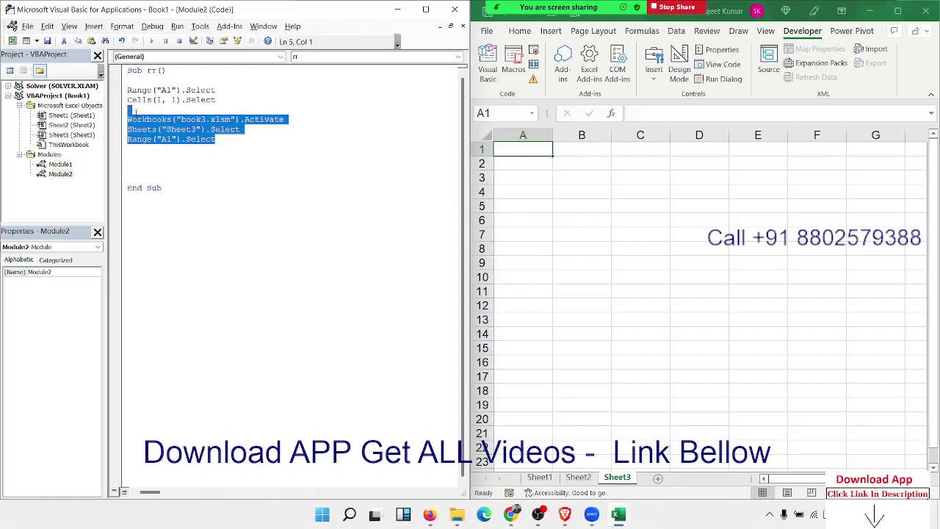
click(128, 158)
key(Return)
key(Return)
key(Return)
key(Return)
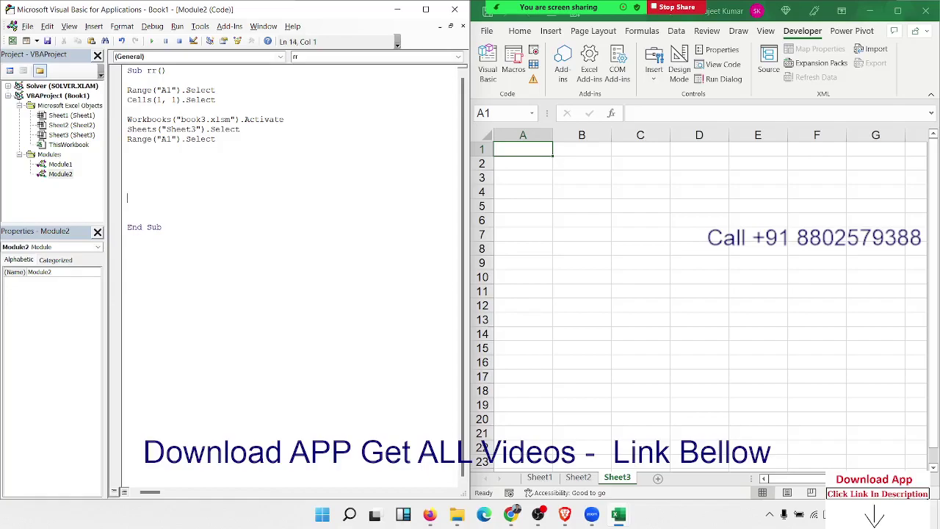
- Enter =RANDBETWEEN(10,90) in A1 and fill it across A1:E12 with Ctrl+R and Ctrl+D
drag(538, 152, 761, 315)
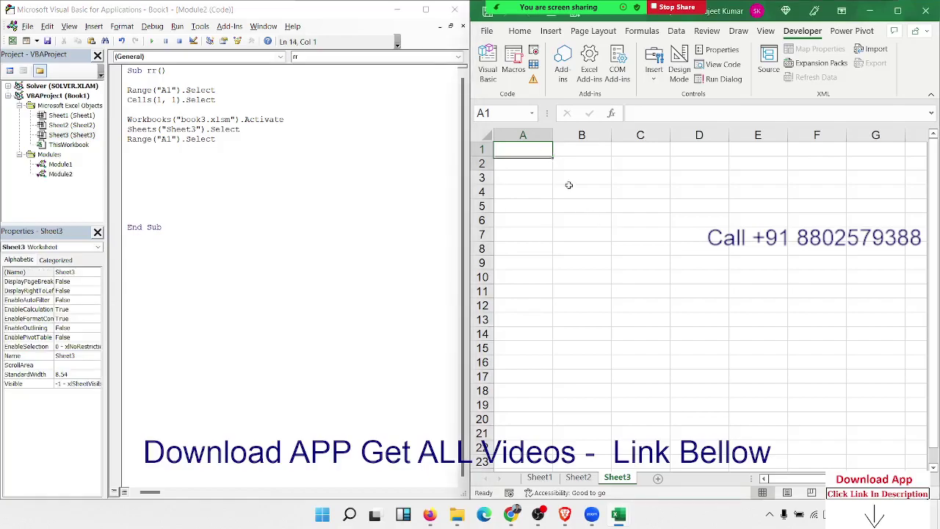
click(534, 152)
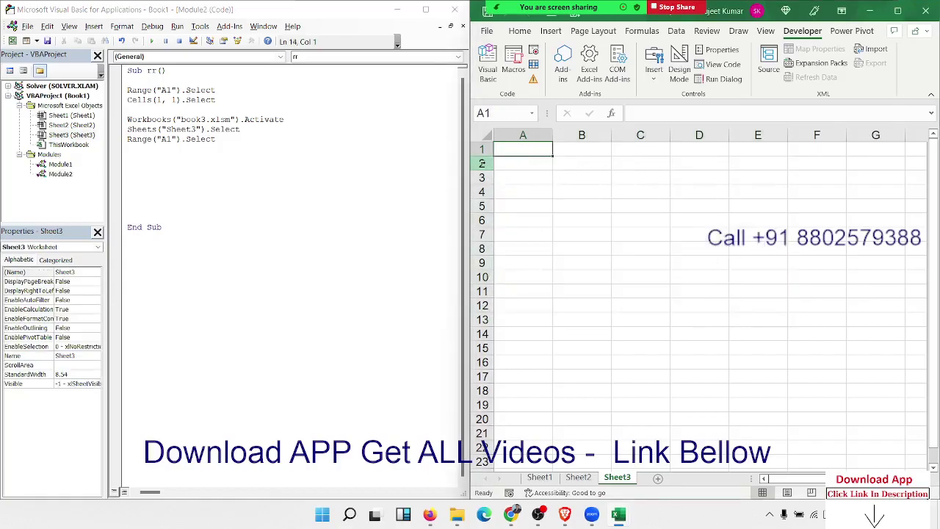
text(=ra)
key(Down)
key(Down)
key(Down)
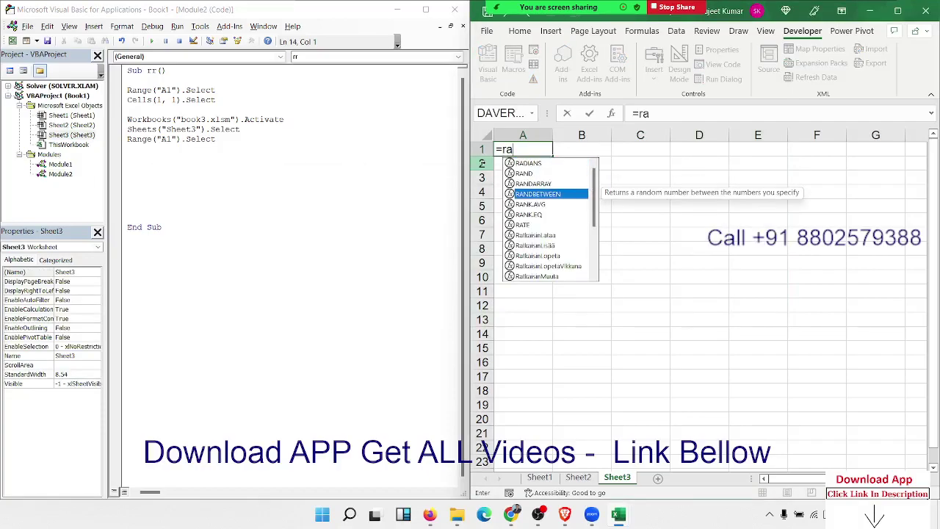
key(Tab)
text(10,9)
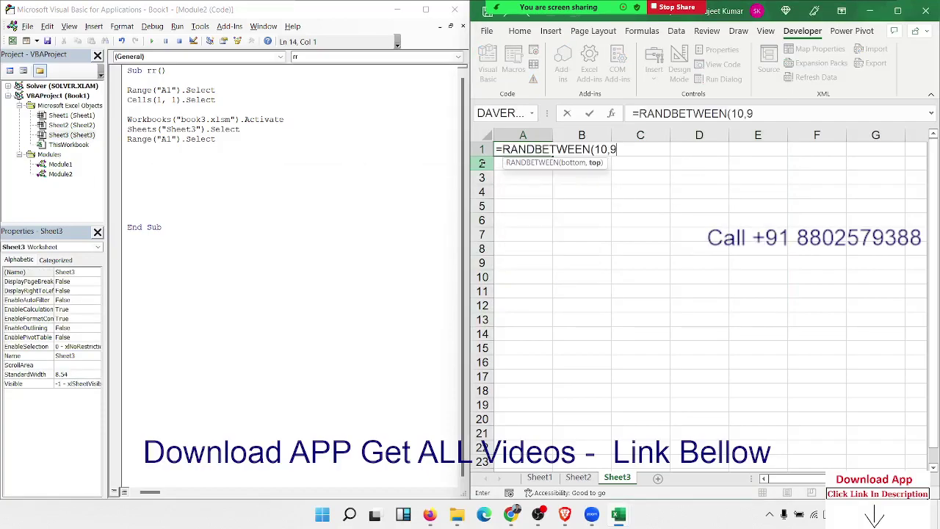
text(0)
key(Return)
drag(540, 147, 780, 313)
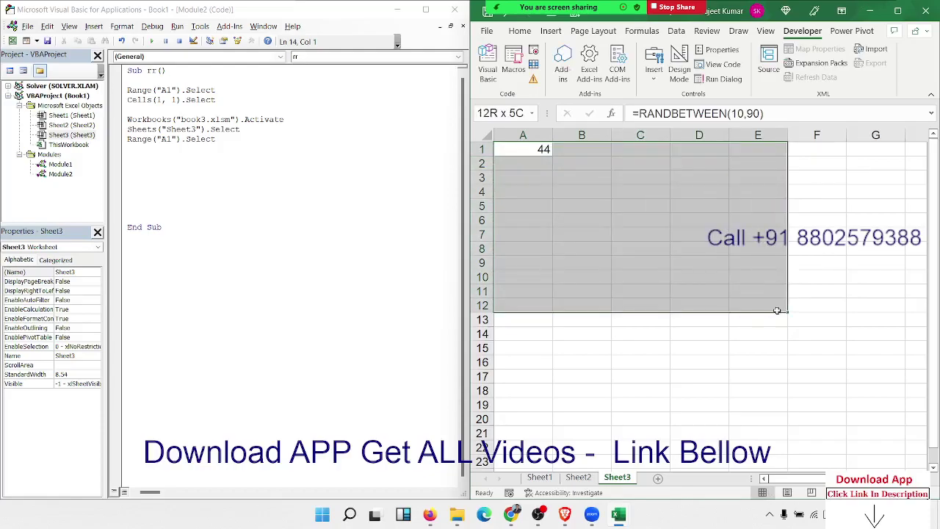
key(ctrl+r)
key(ctrl+d)
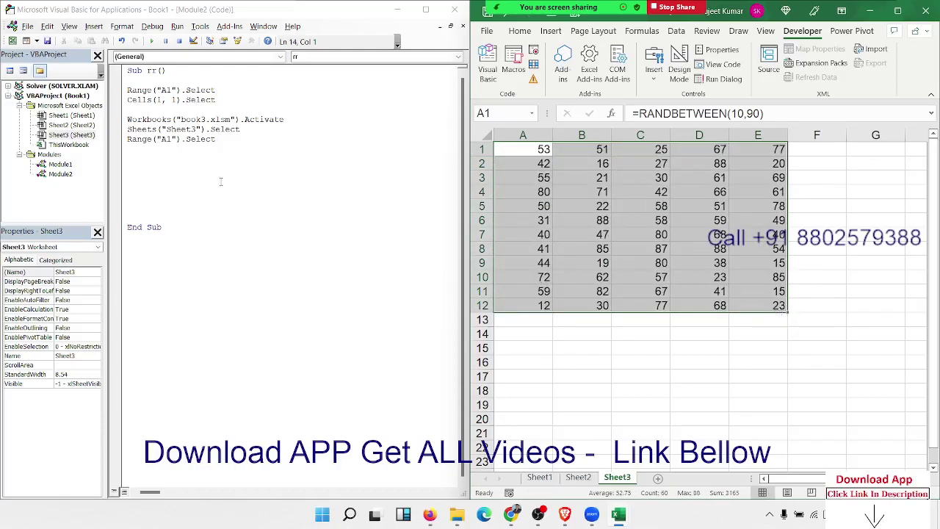
click(215, 177)
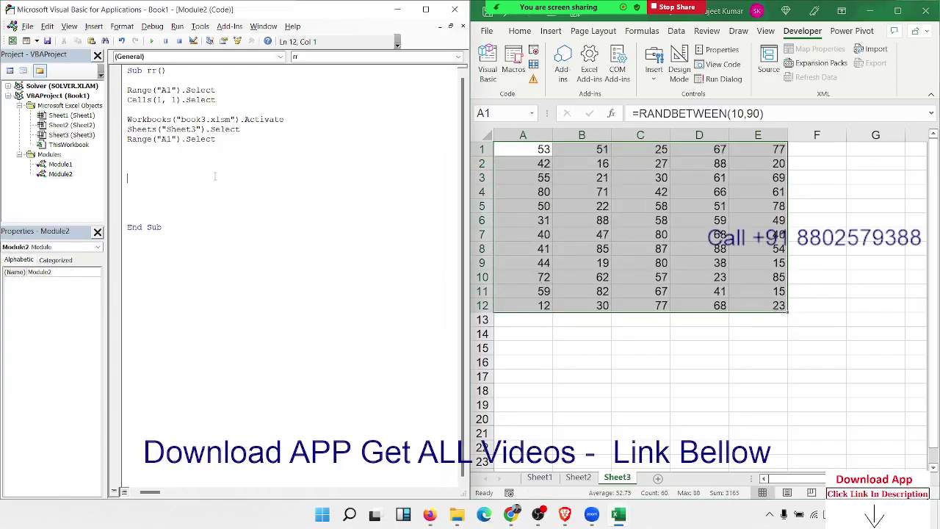
click(566, 220)
click(533, 148)
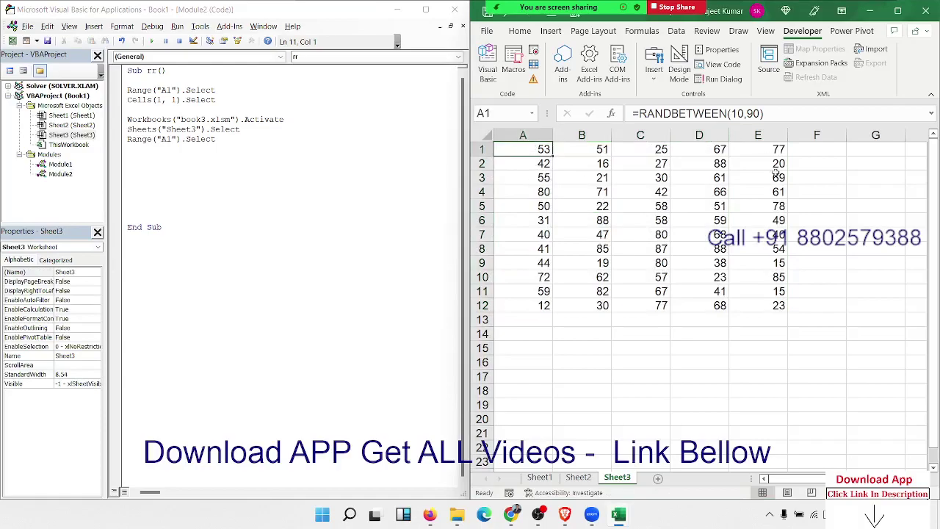
click(783, 305)
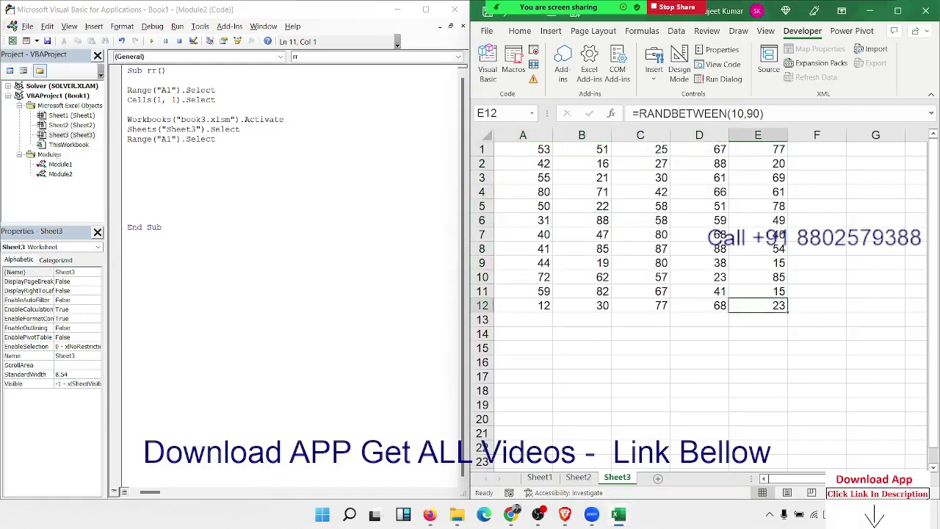
click(161, 160)
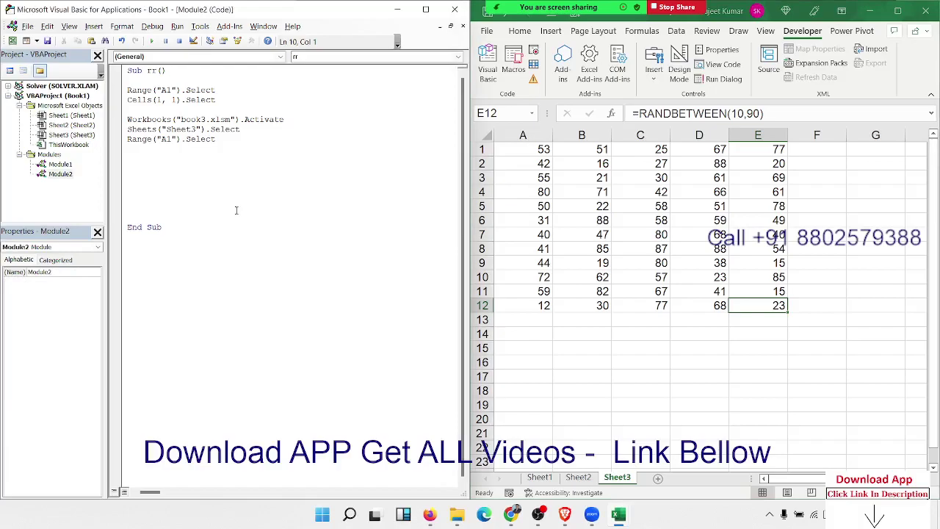
click(556, 337)
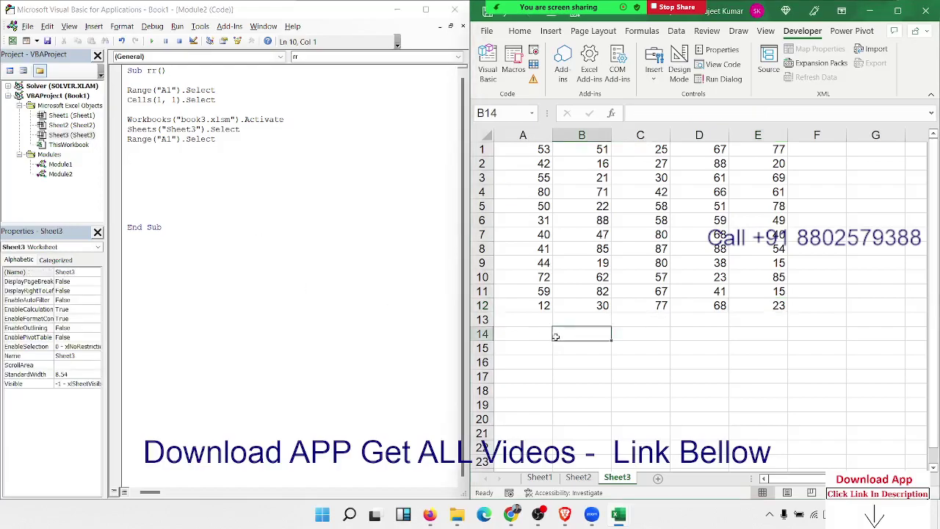
text(=sum)
key(Tab)
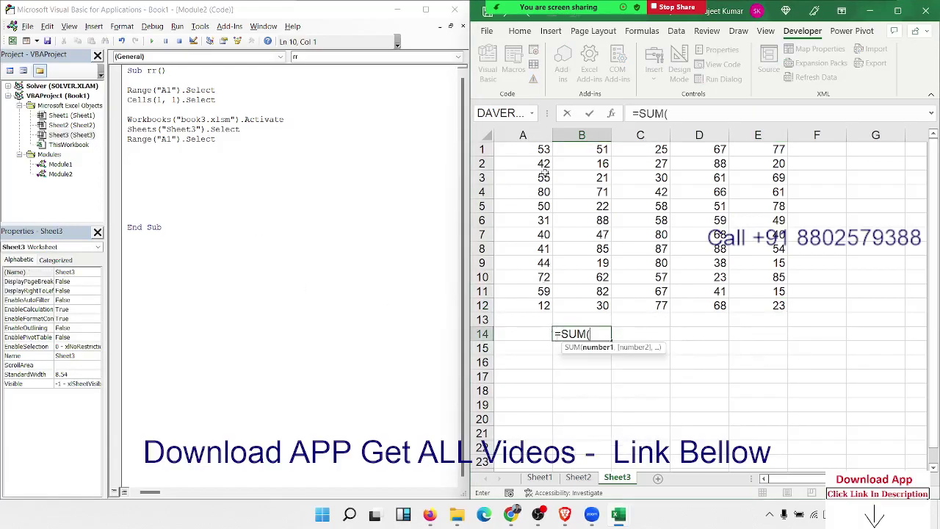
mouse_move(538, 151)
mouse_down()
mouse_move(757, 294)
mouse_move(746, 326)
mouse_up()
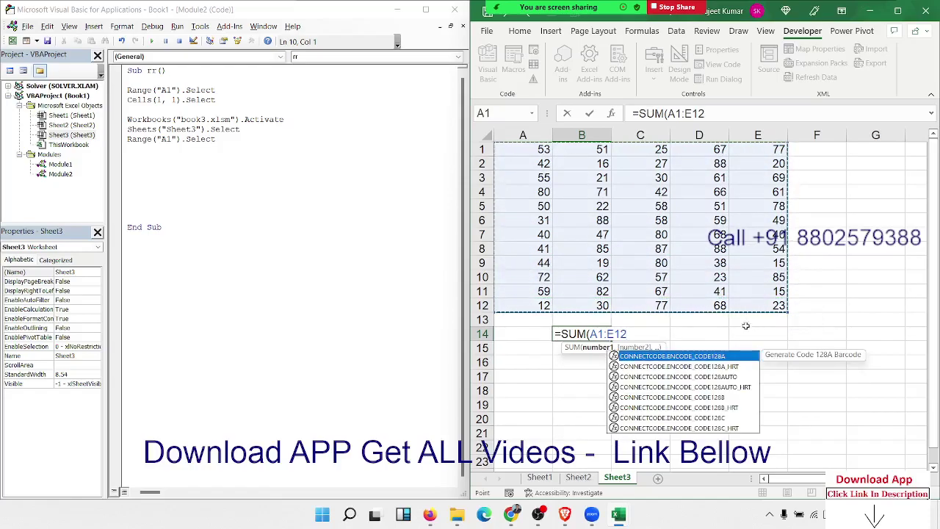
click(670, 116)
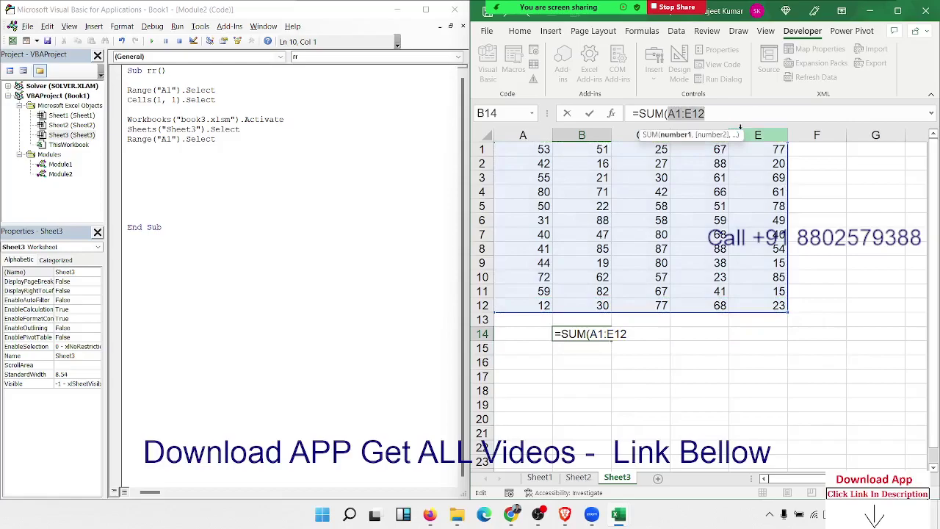
key(Escape)
- Add a Range("A1:E12").Select line to the macro
click(172, 162)
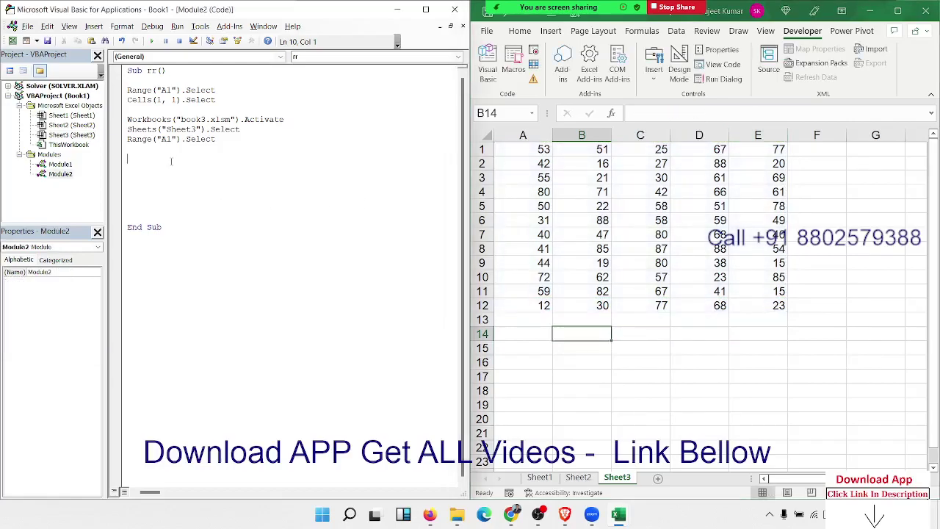
text(range)
text((")
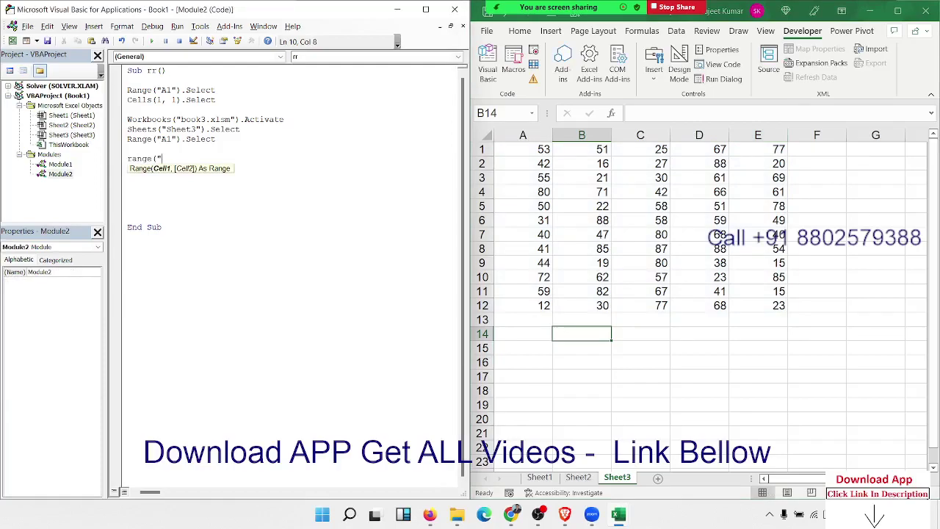
text(A1:E12")
text().s)
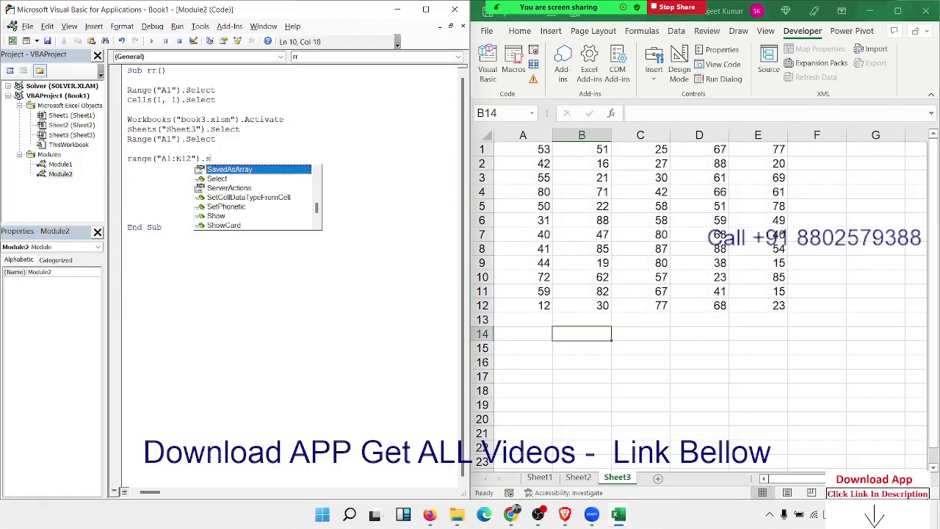
key(Down)
key(Tab)
key(Return)
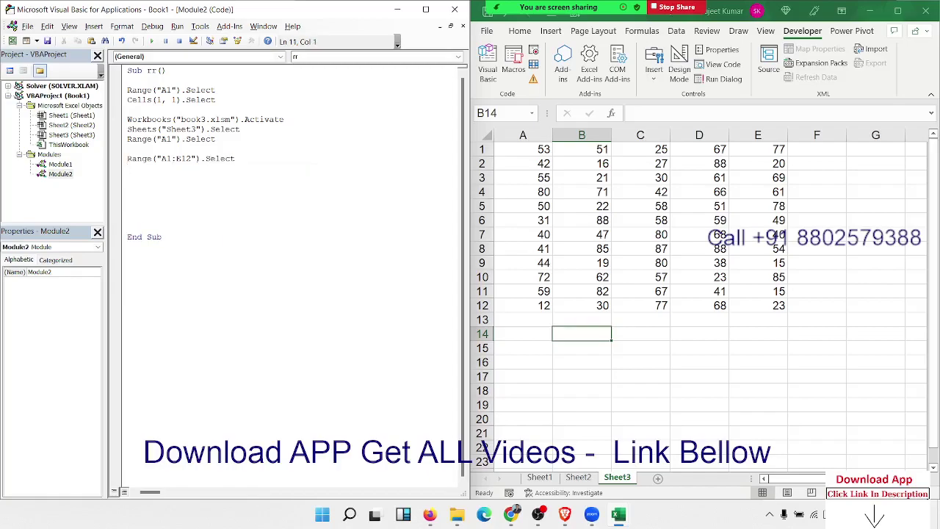
- Add Range("A1", "E12").Select directly below it, with no blank line between
text(range)
text(("A)
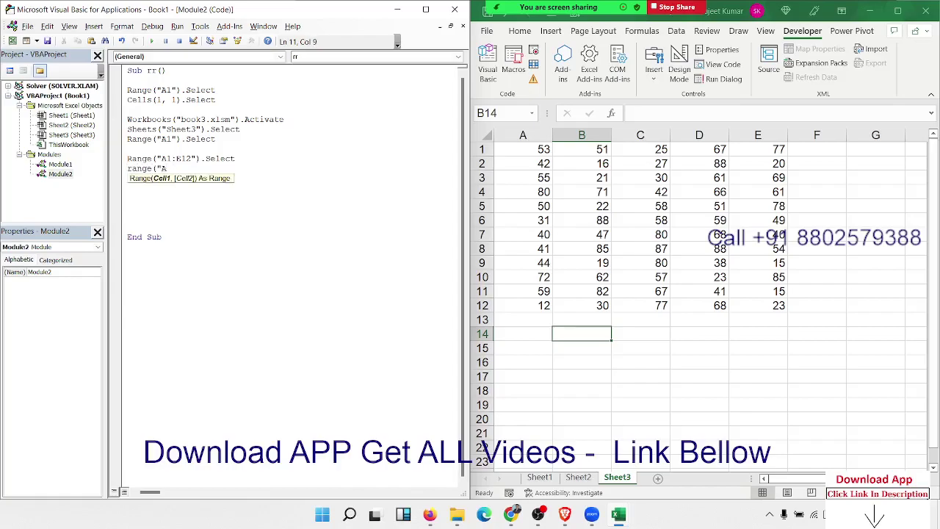
text(1", ")
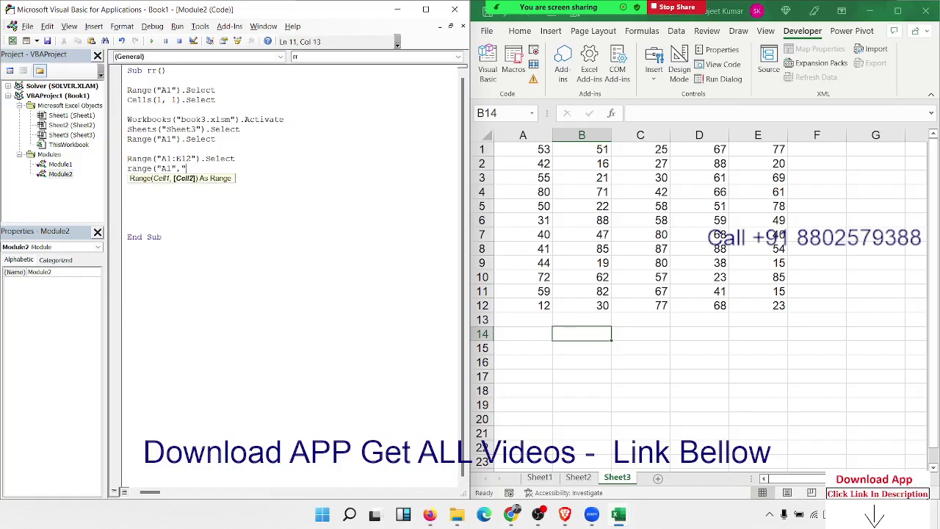
text(E12)
text(").)
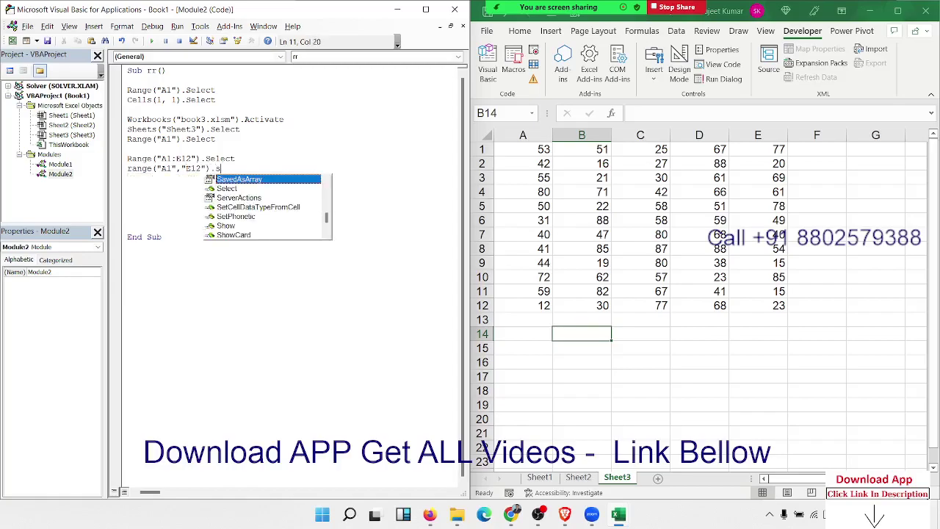
text(Select)
key(Return)
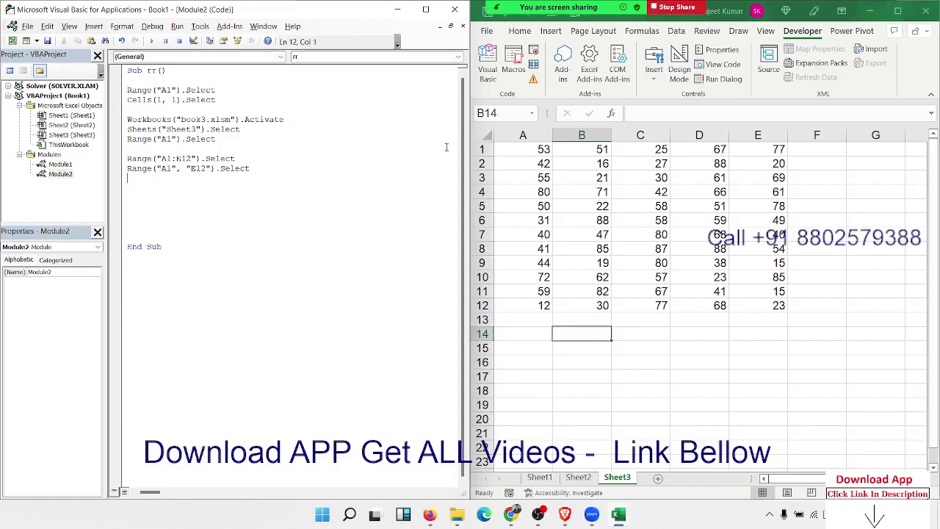
key(Return)
key(Up)
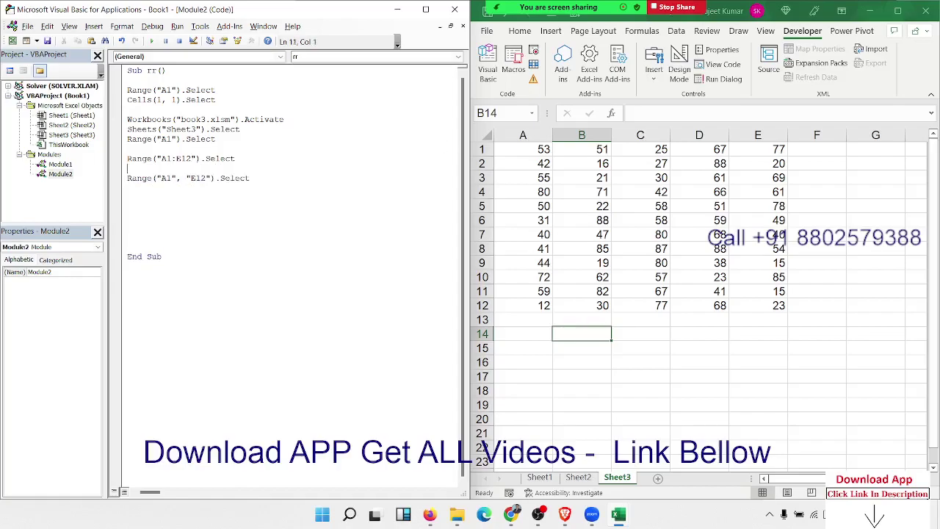
key(Return)
key(Delete)
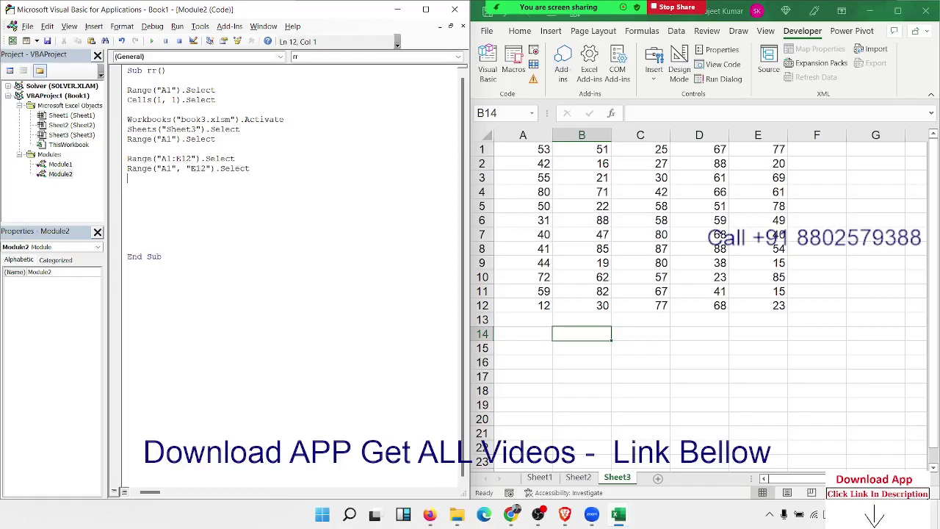
click(127, 187)
click(541, 179)
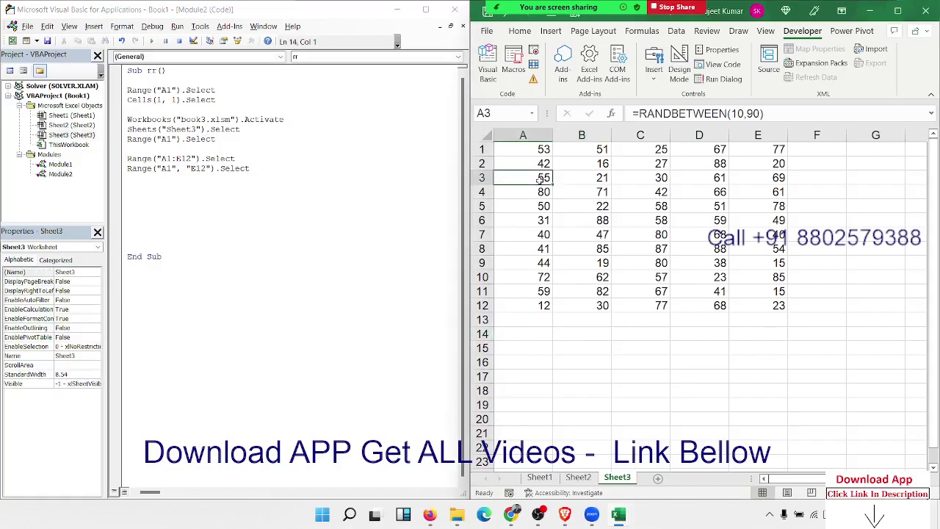
- Add a Range("A1").CurrentRegion.Select line to the macro
click(149, 191)
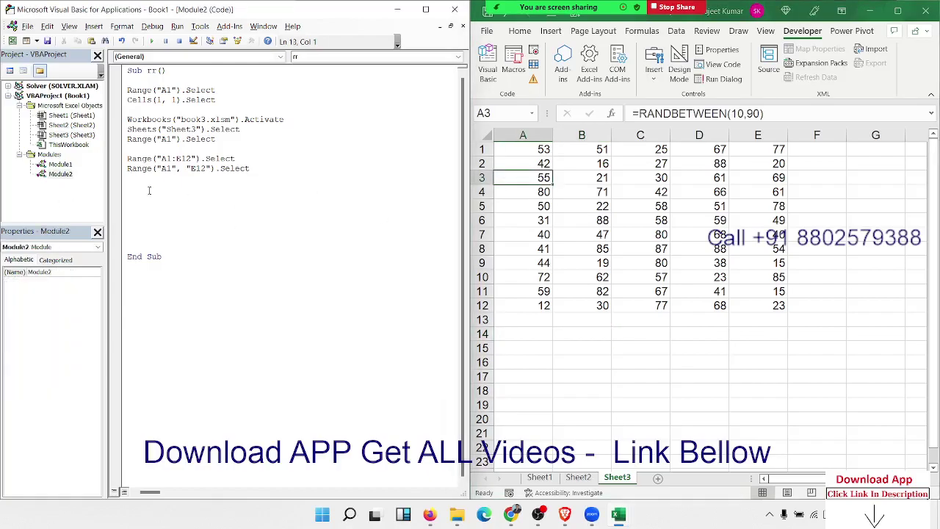
text(range()
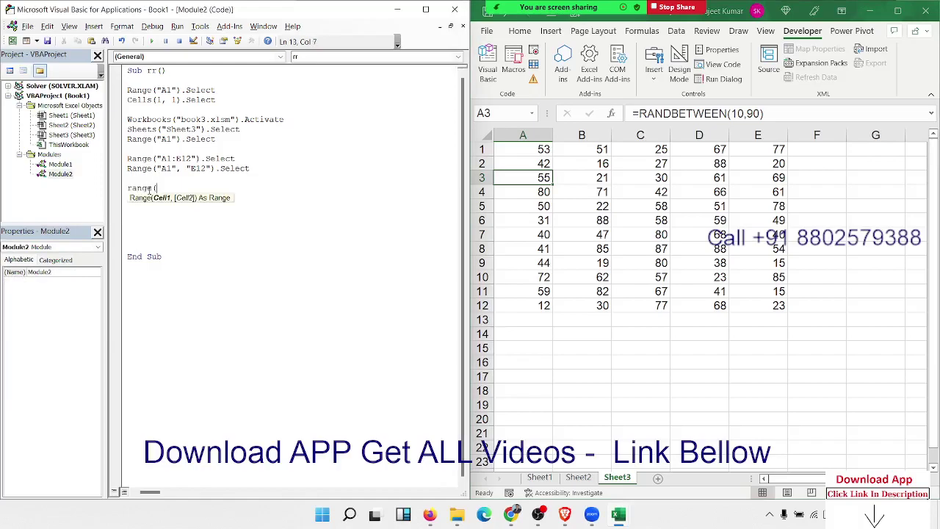
text("A1)
text(").)
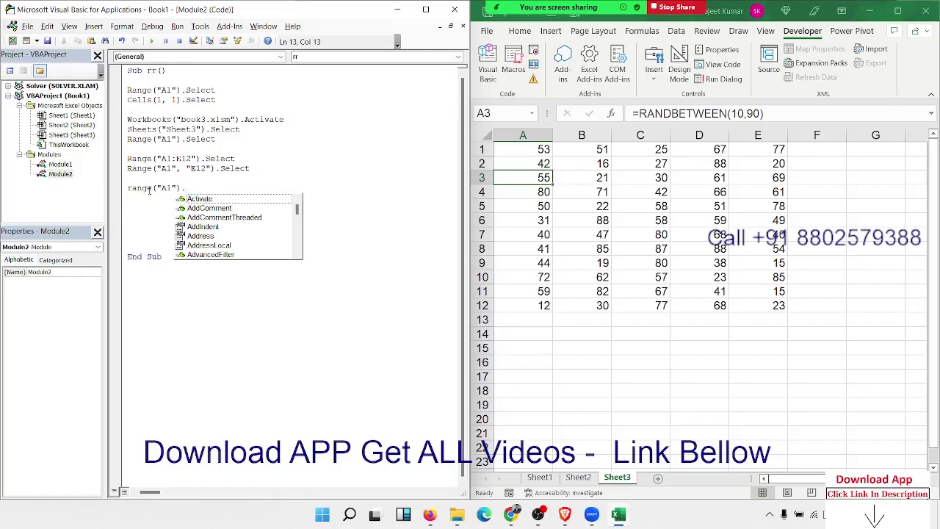
text(cu)
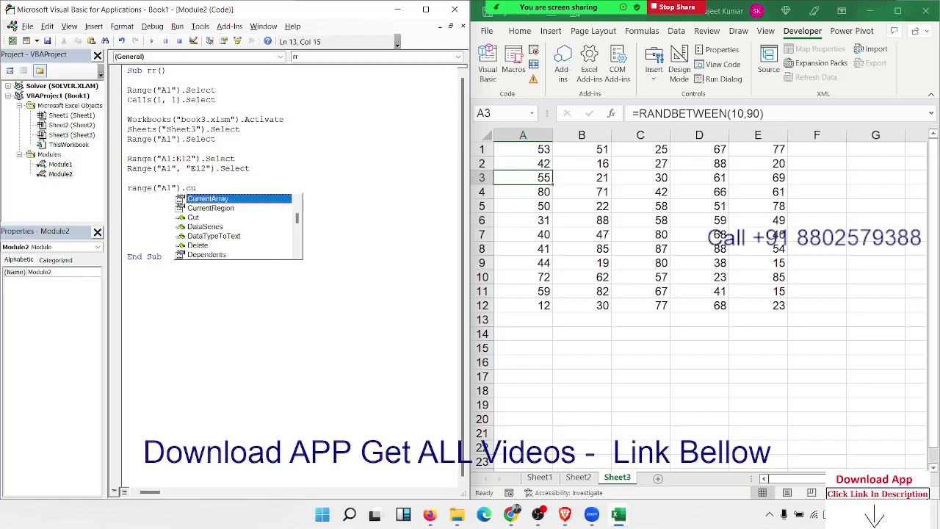
key(Down)
key(Tab)
text(.s)
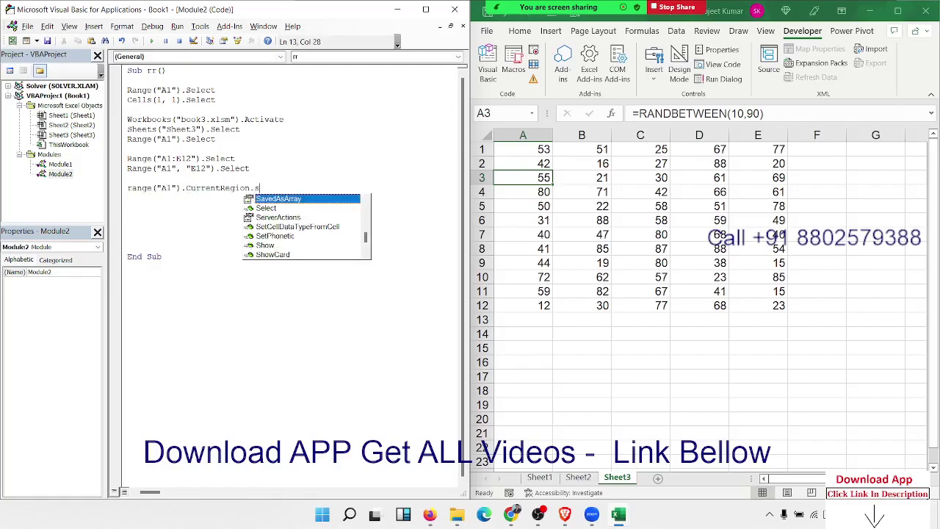
key(Down)
key(Tab)
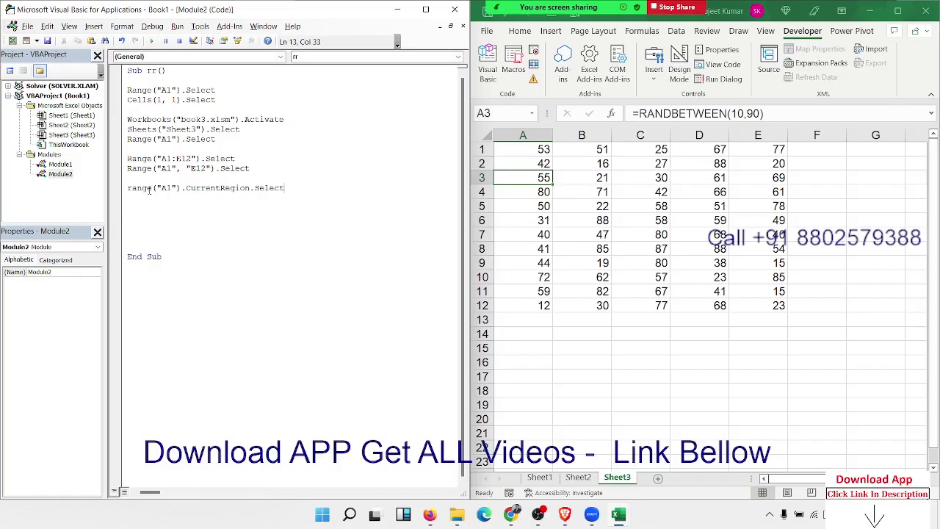
key(Return)
- Compare with Ctrl+A on the A1:E12 block and Ctrl+Down from A1 in Excel
key(Down)
key(Down)
key(ctrl+a)
click(548, 193)
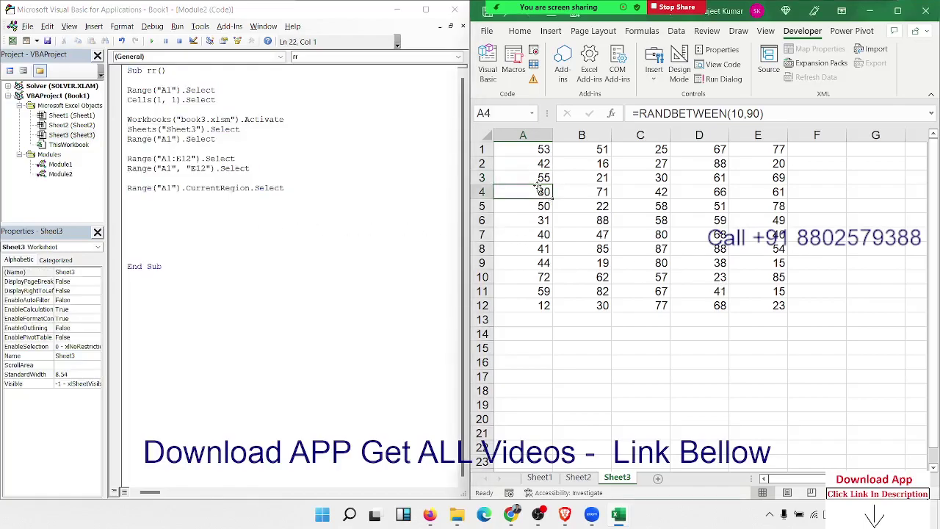
key(ctrl+a)
click(540, 177)
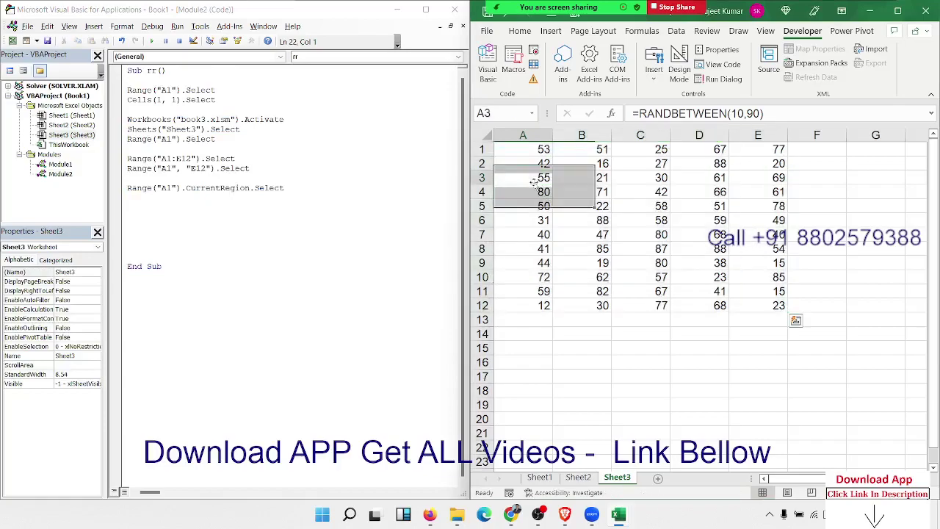
click(540, 151)
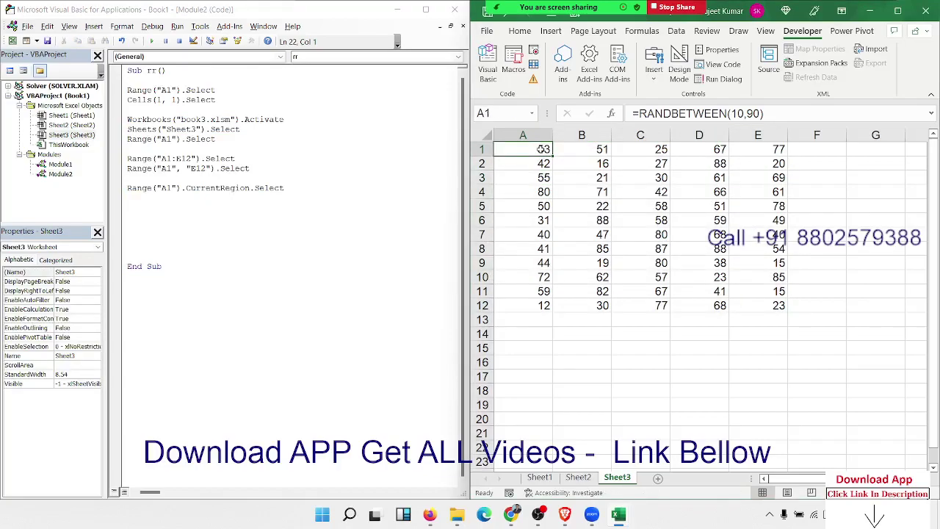
key(ctrl+Down)
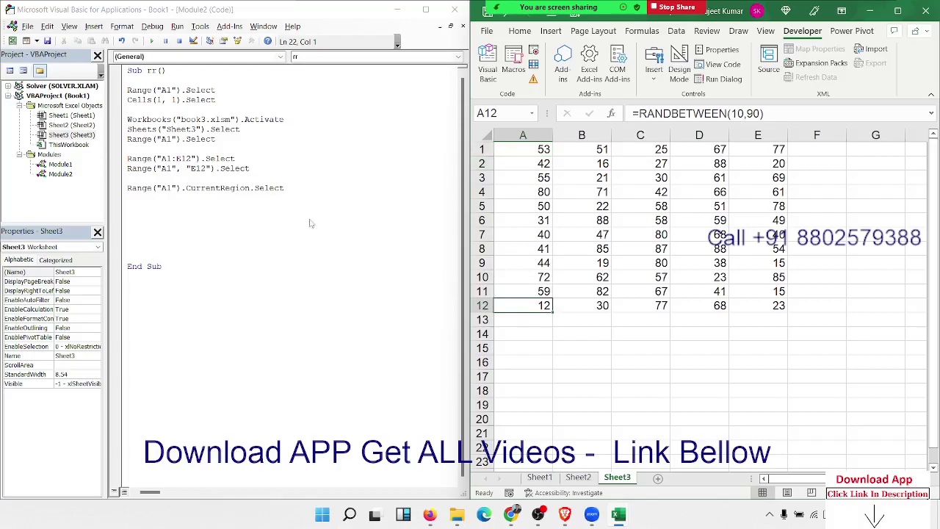
click(210, 205)
click(158, 207)
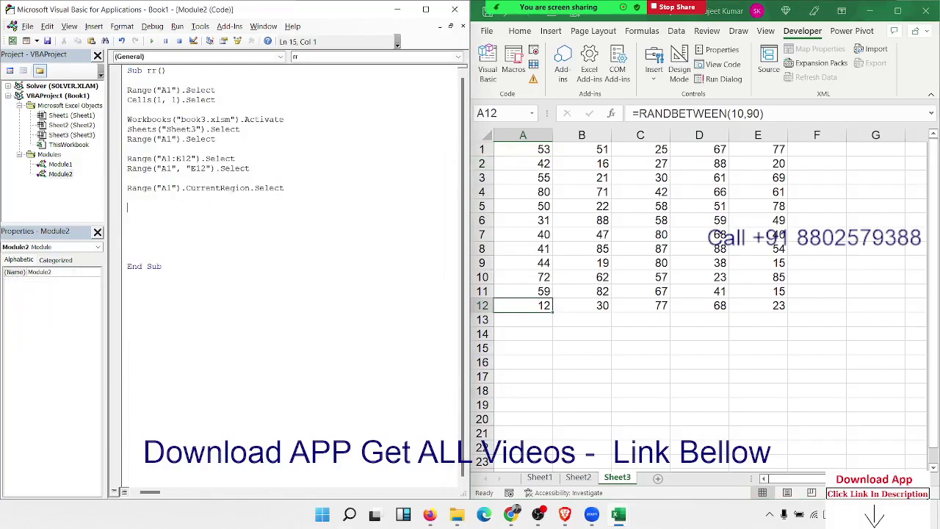
- Add a Range("A1").End(xlDown).Select line to the macro
text(range()
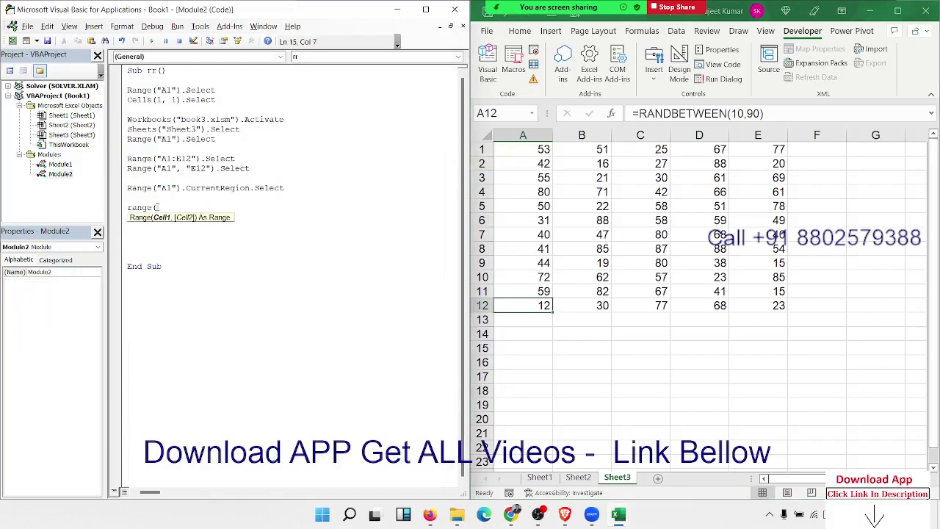
text("A1")
text().end()
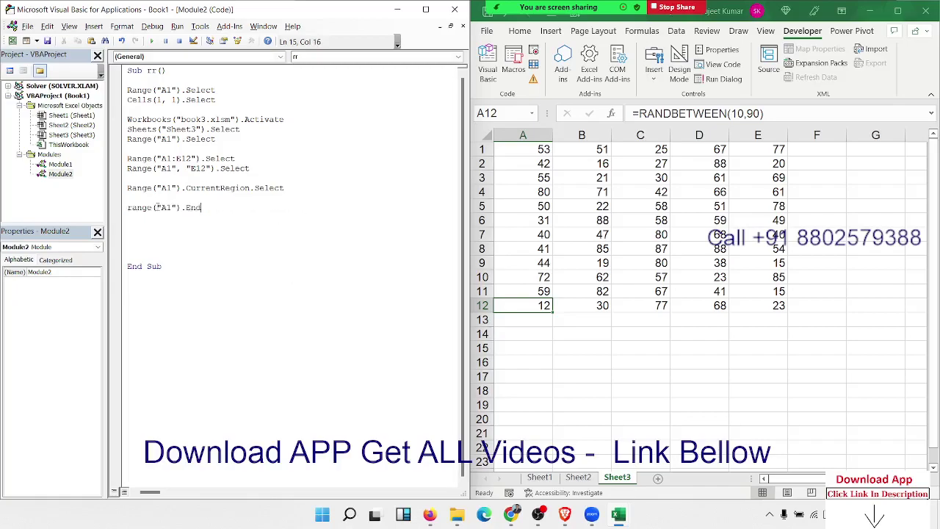
text(xl)
key(Tab)
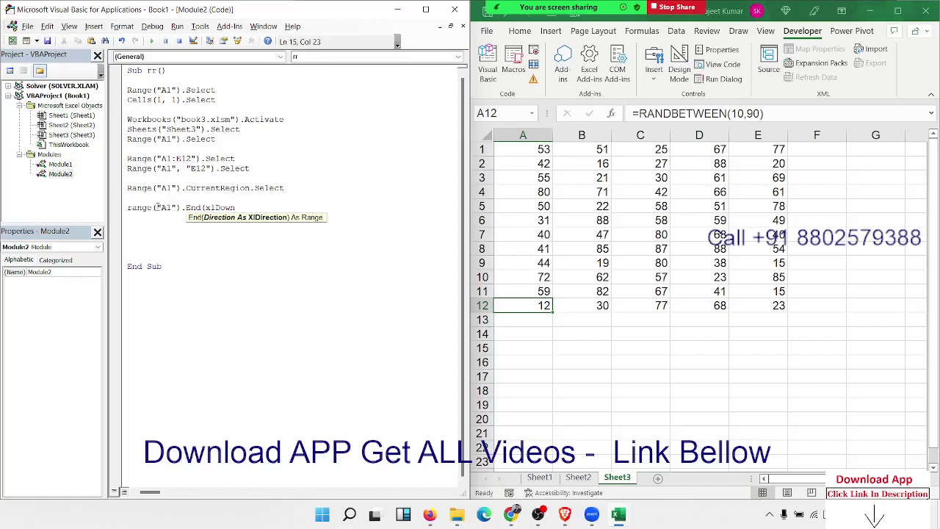
text().se)
key(Return)
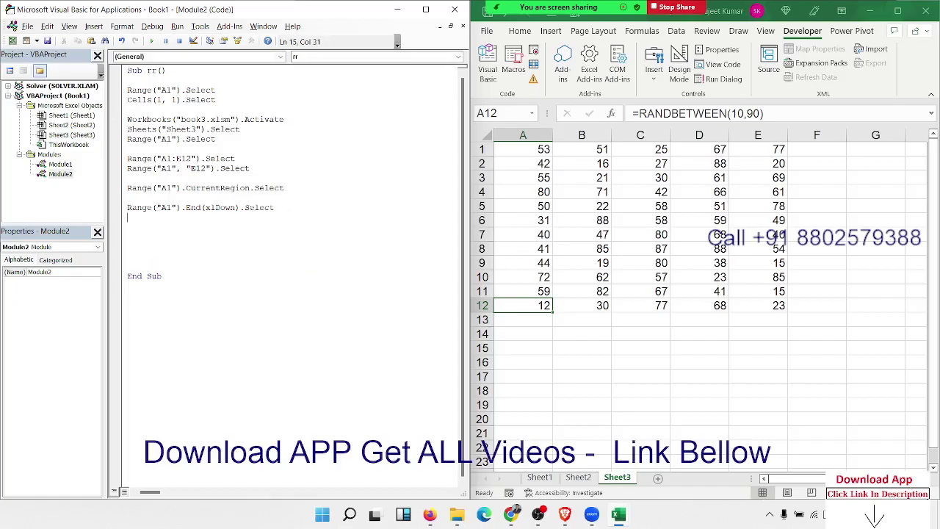
- Test Ctrl+Down from A1 reaching A12, then clear cell A7
click(540, 149)
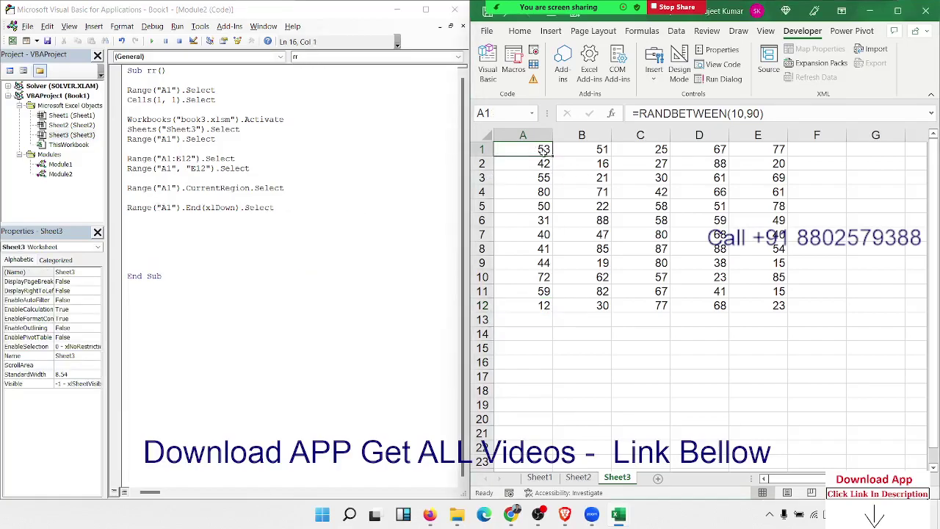
key(ctrl+Down)
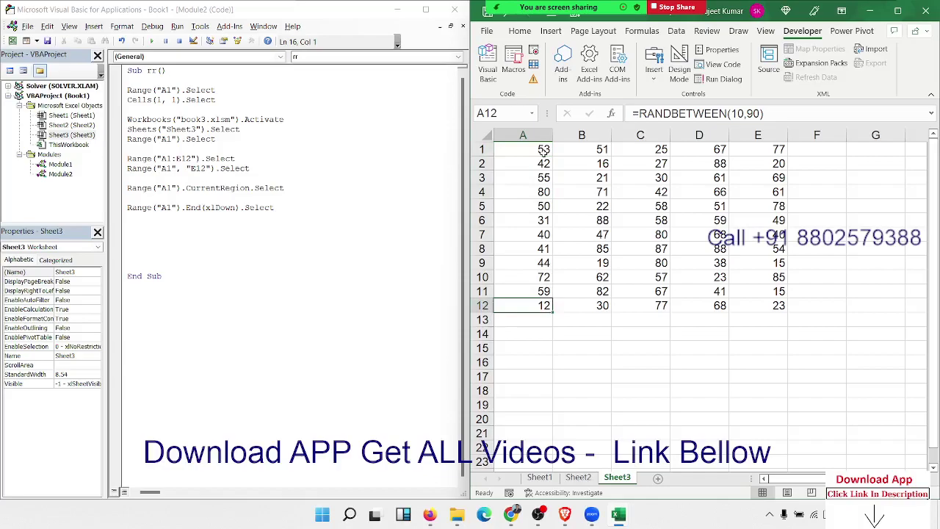
click(544, 150)
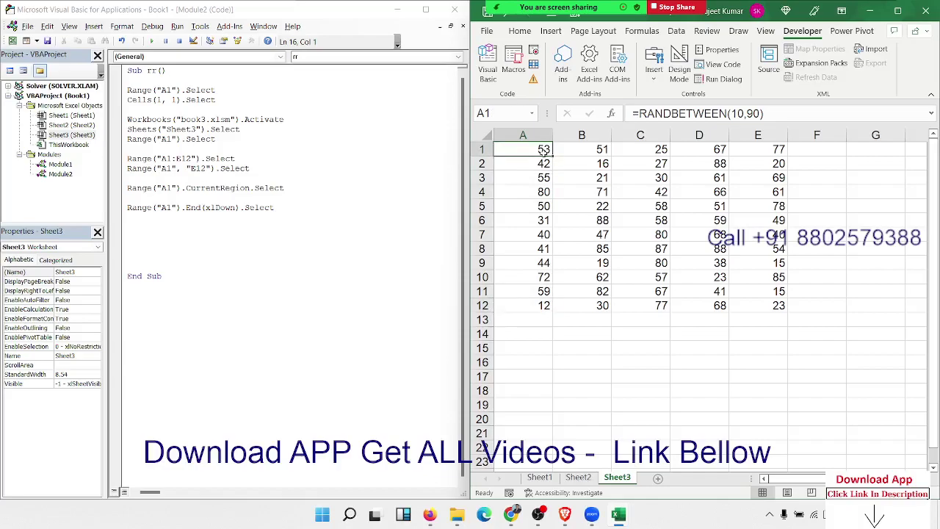
key(ctrl+Down)
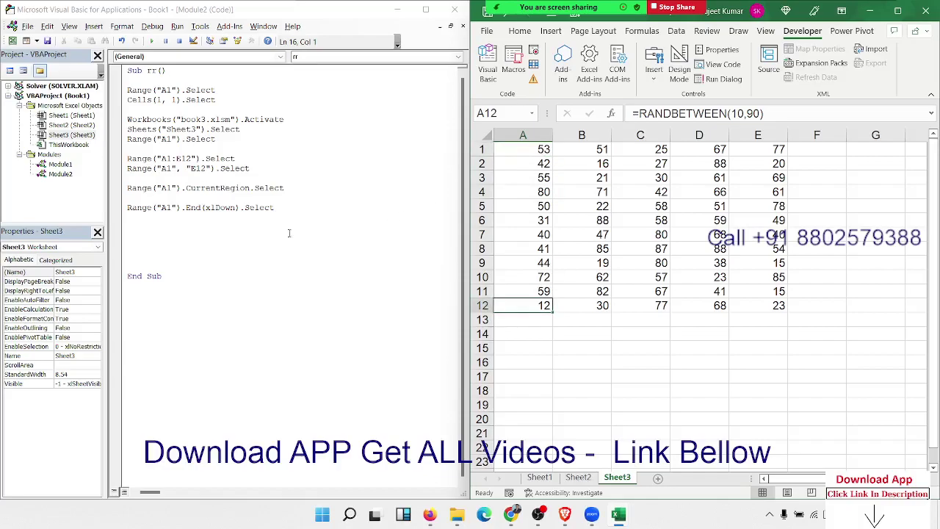
click(223, 215)
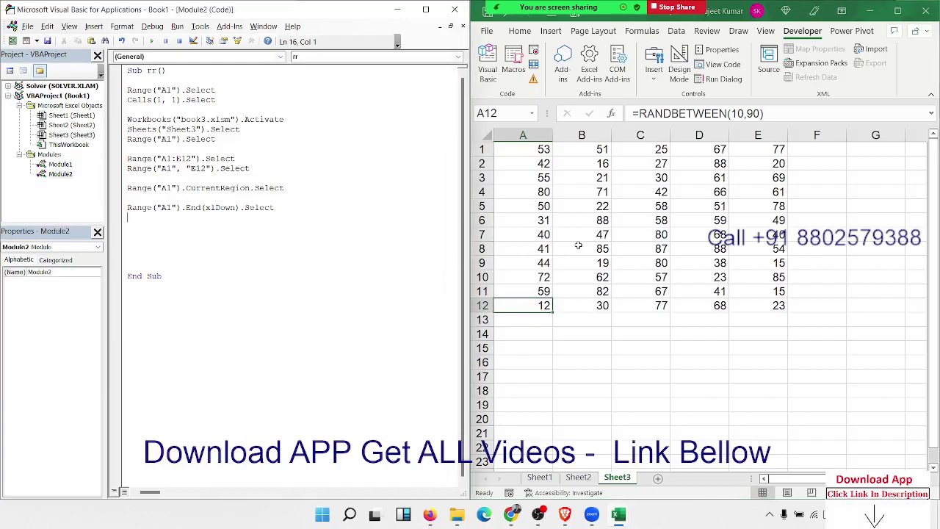
click(549, 233)
key(Delete)
key(Delete)
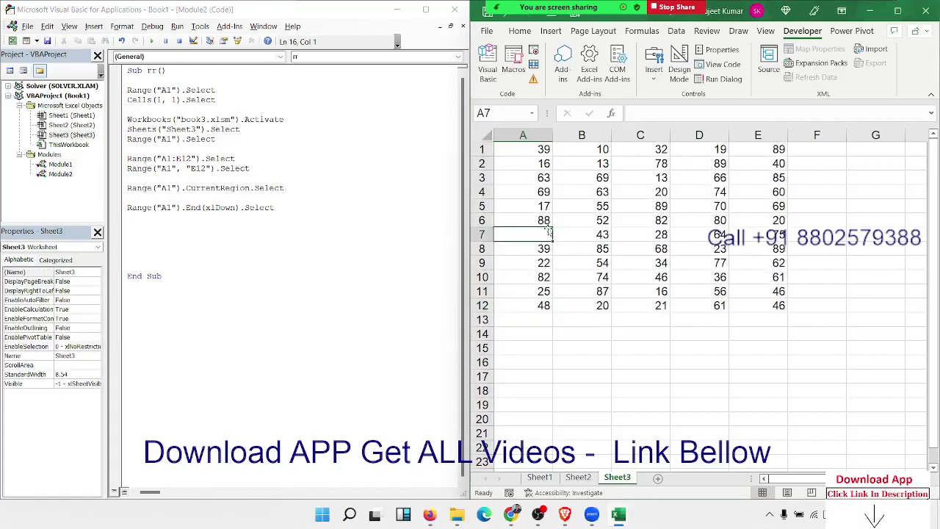
- Start a new range("A65000"). line in the macro
click(542, 307)
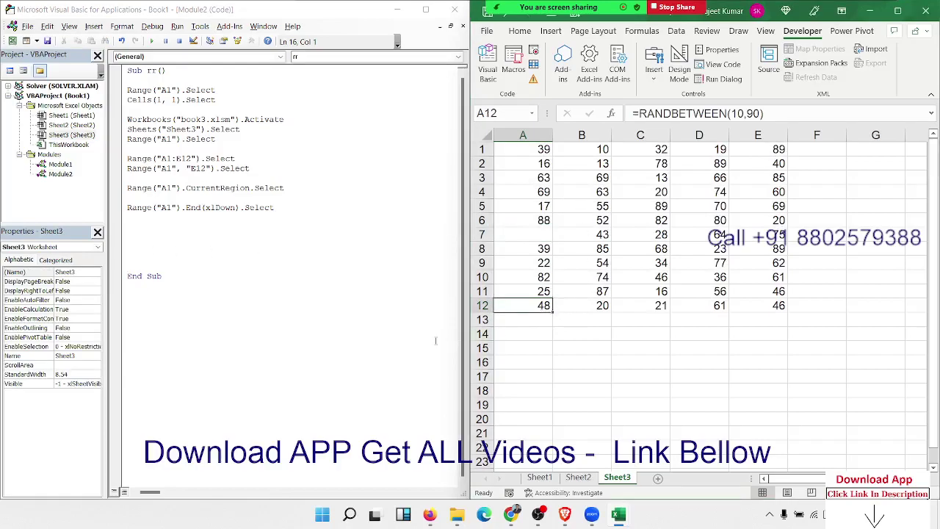
click(151, 233)
text(range)
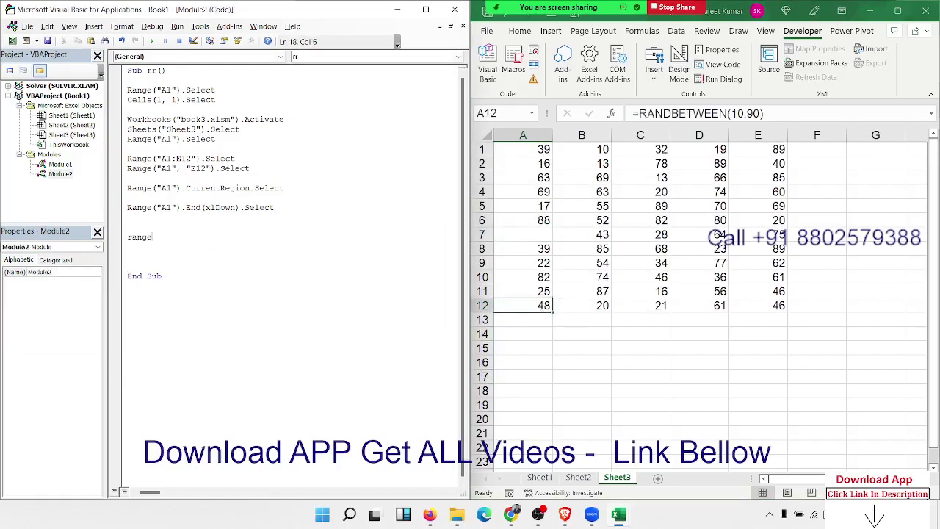
text(("A)
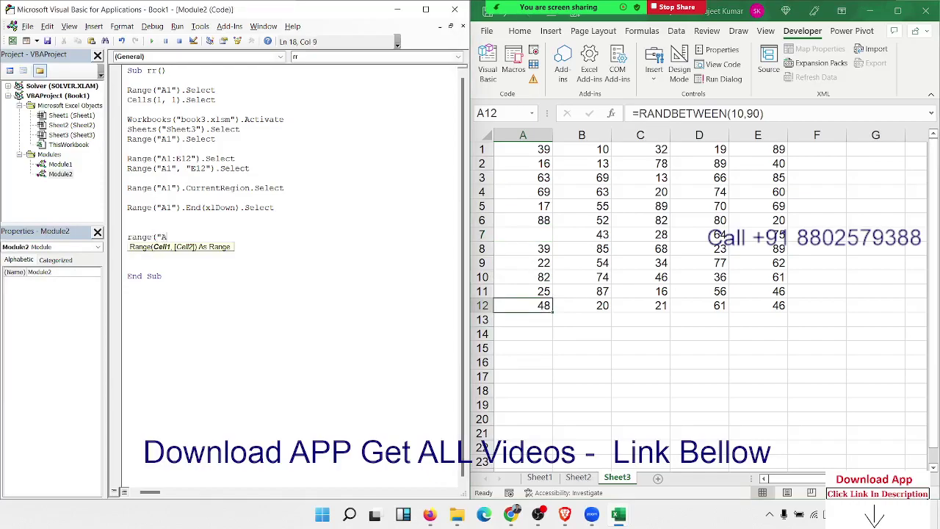
text(65000)
text(")
text().)
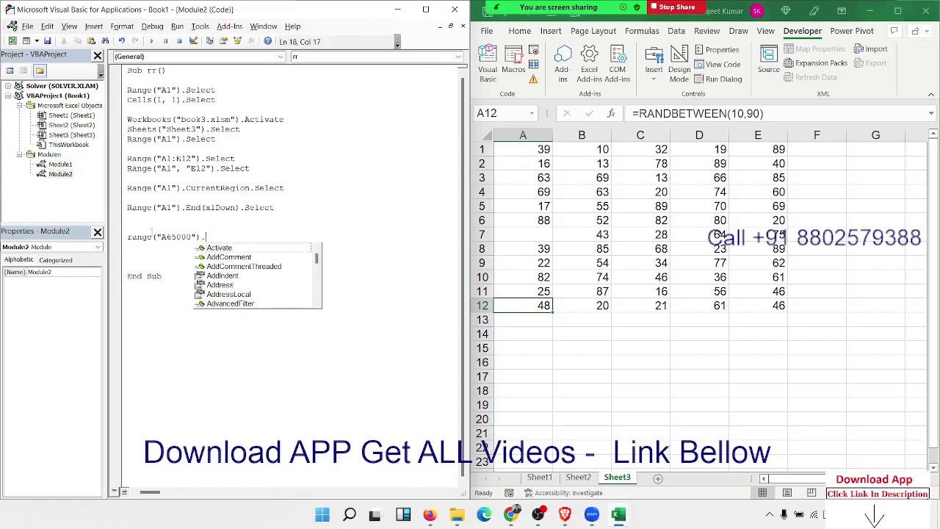
- Test Ctrl+Down/Ctrl+Up jumps in column A, re-entering 65 in A7 to close the gap
click(523, 150)
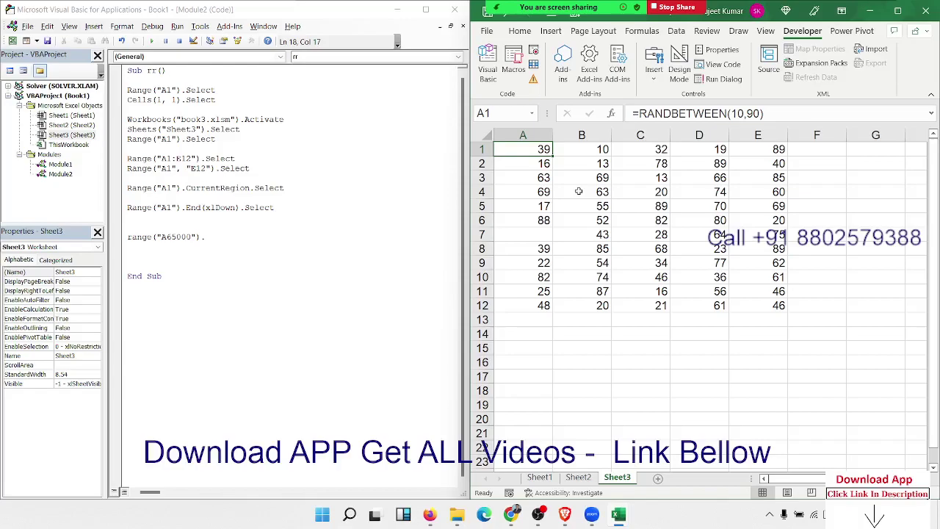
key(ctrl+Down)
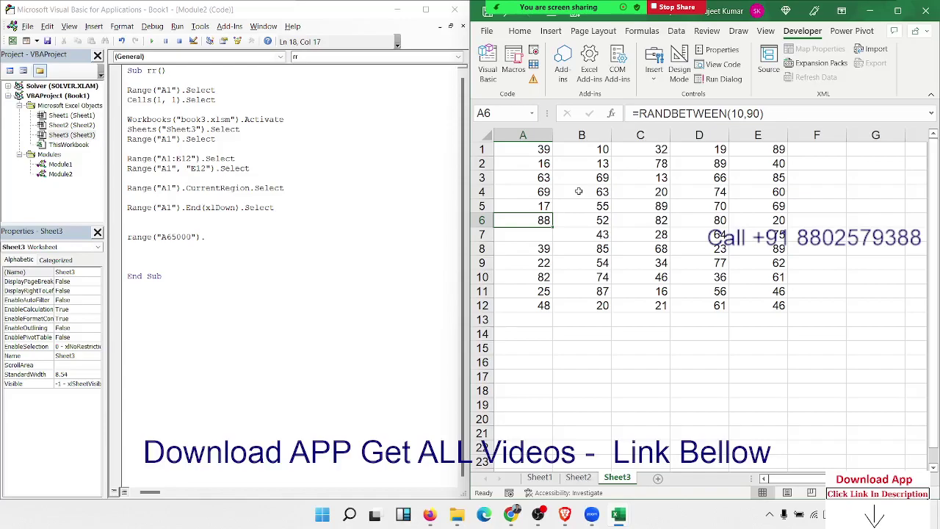
key(Up)
key(ctrl+Up)
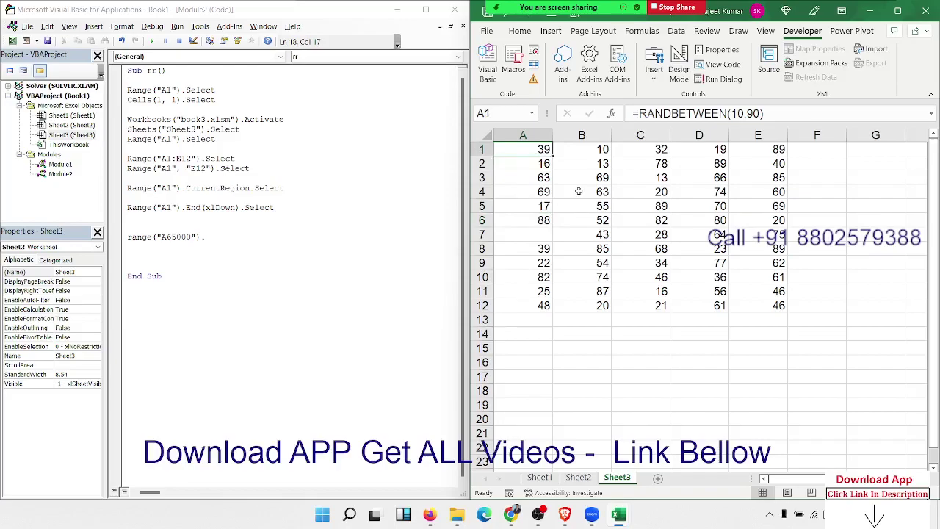
key(Down)
key(Down)
key(Down)
key(Down)
key(Down)
key(Down)
text(65)
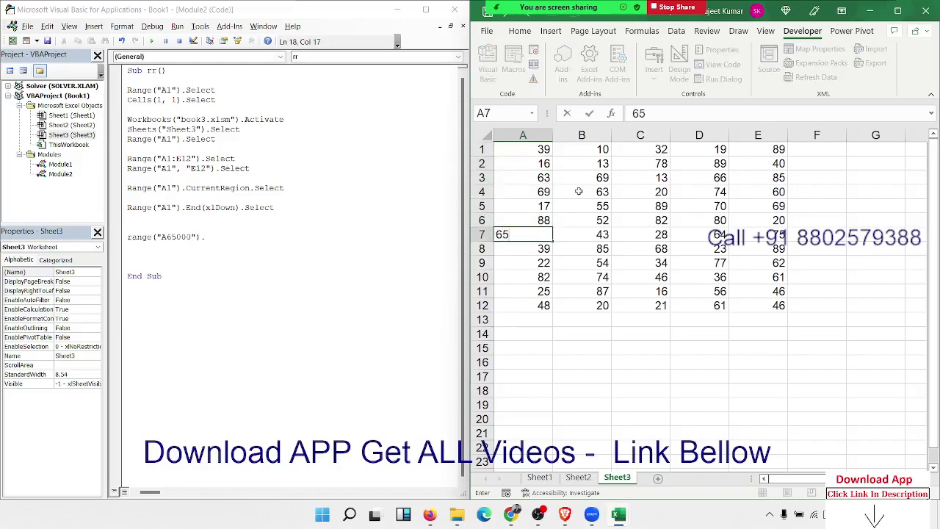
key(Up)
key(Up)
key(Up)
key(ctrl+Up)
key(ctrl+Down)
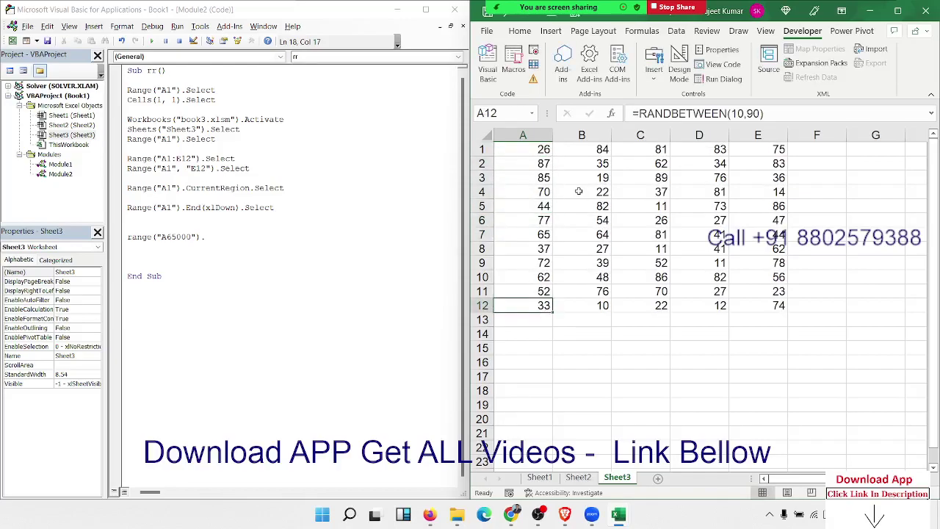
key(ctrl+Up)
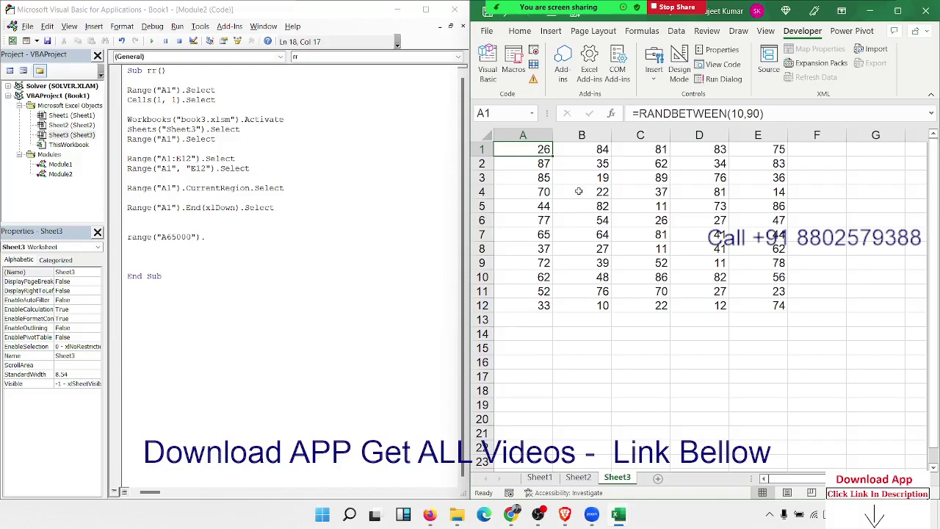
key(ctrl+Down)
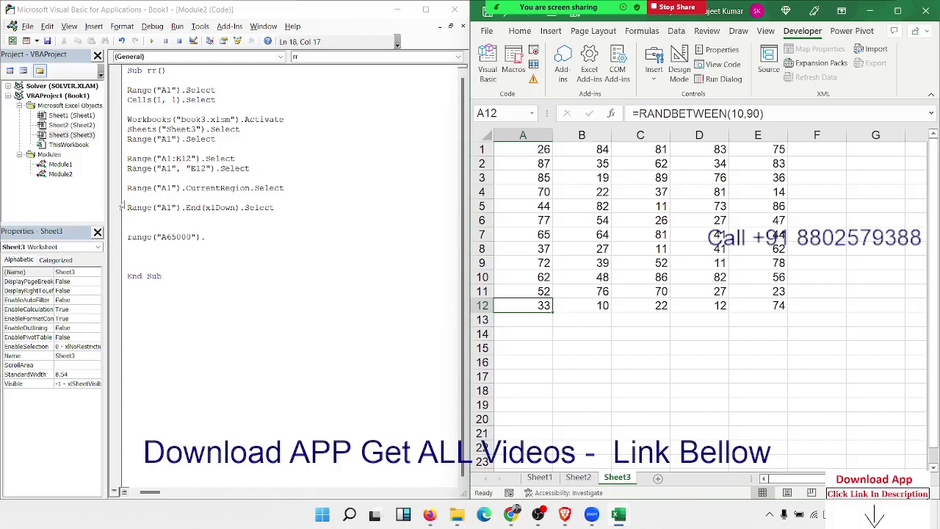
- Dismiss the compile error and highlight the End(xlDown) line for comparison
click(279, 212)
key(Return)
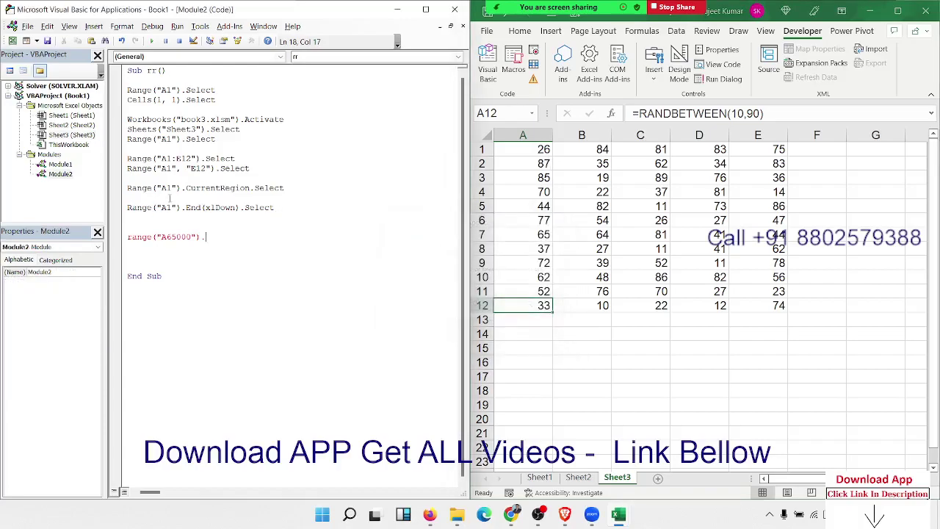
drag(139, 208, 267, 206)
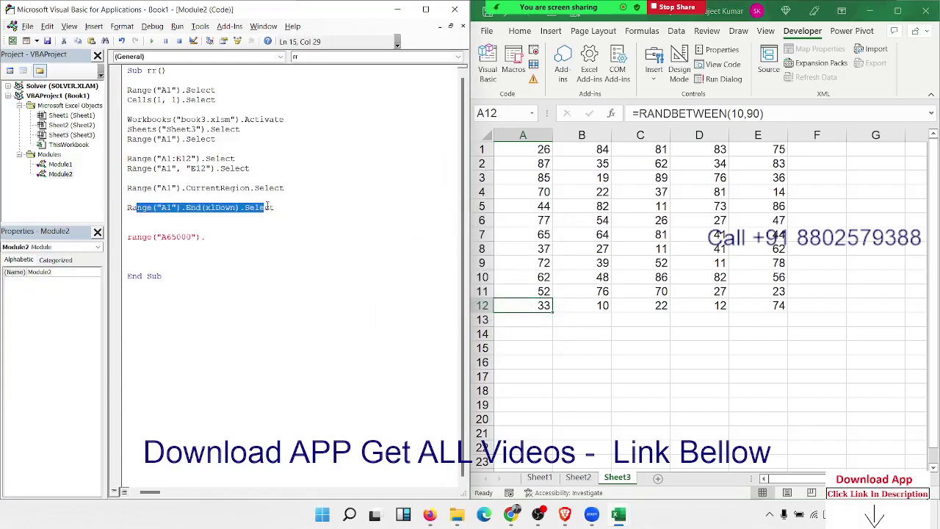
click(170, 168)
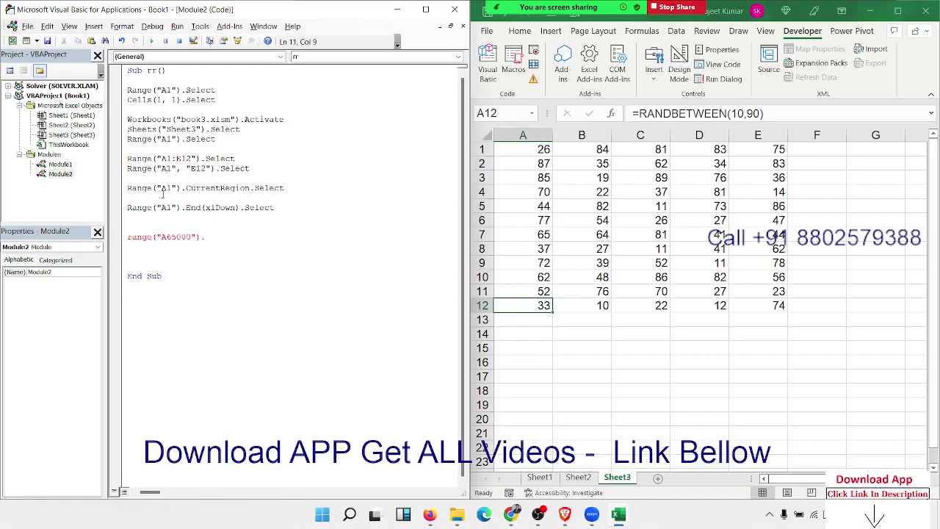
click(159, 213)
drag(152, 207, 277, 208)
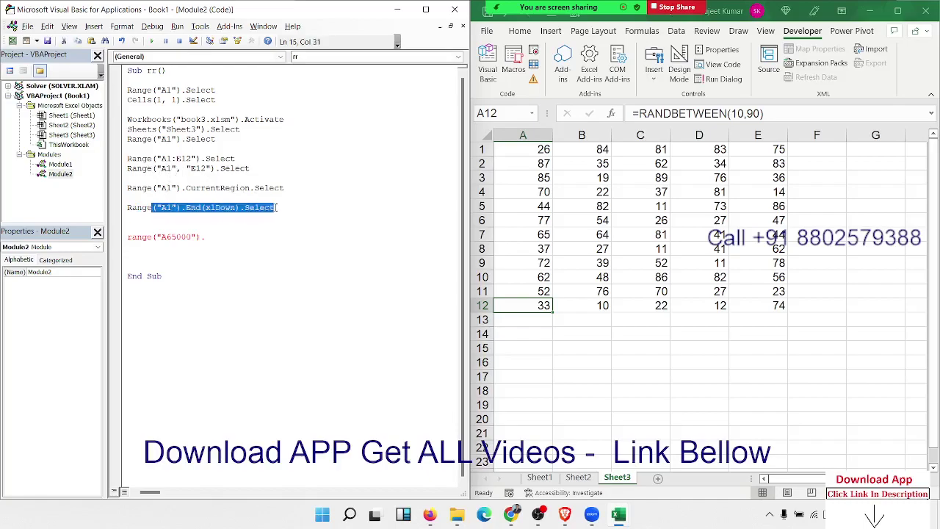
- Append .End(xlUp).Select to the A65000 line
click(215, 236)
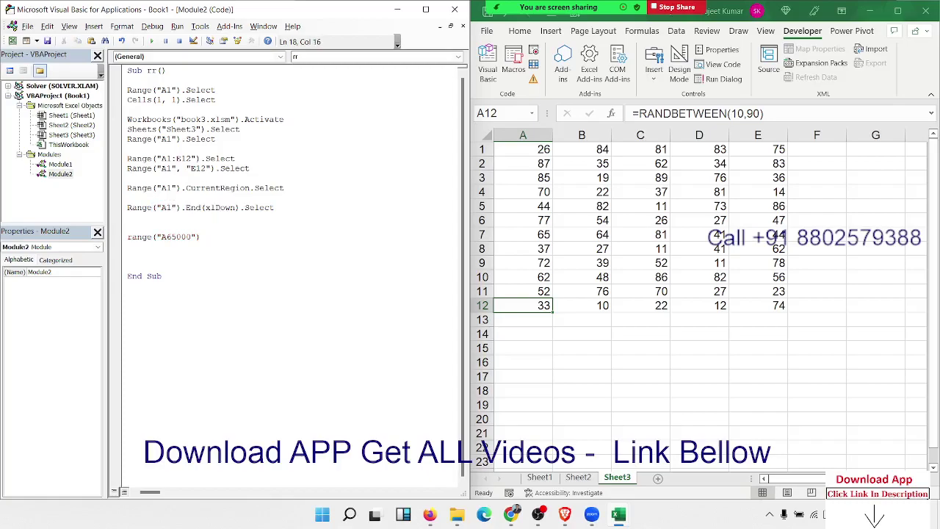
text(.End)
text((xlUp)
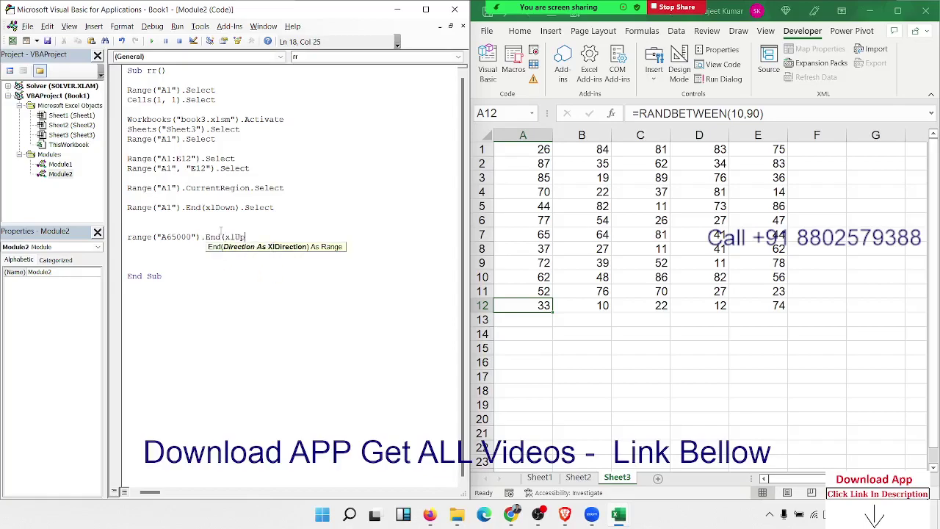
text().)
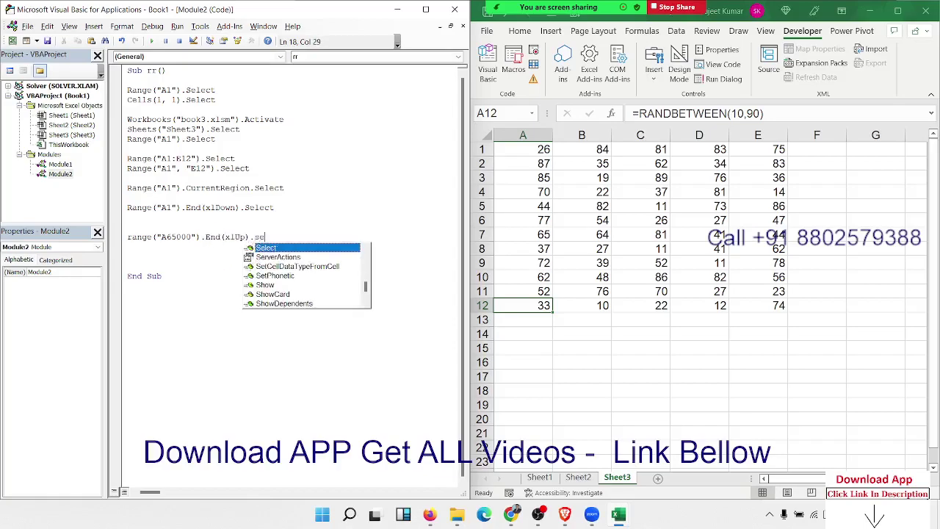
text(Select)
key(Down)
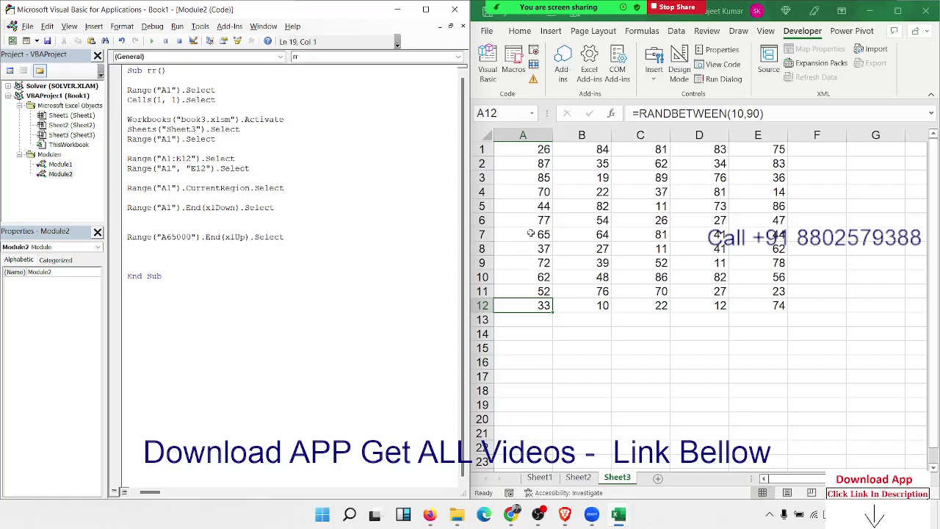
click(532, 231)
- Clear the contents of cells A7 and A4 on Sheet3
key(Delete)
click(526, 188)
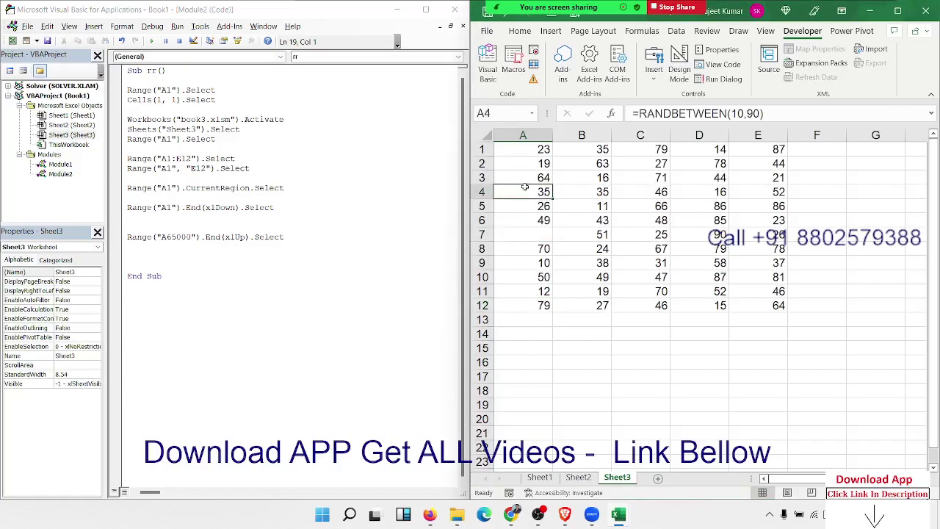
key(Delete)
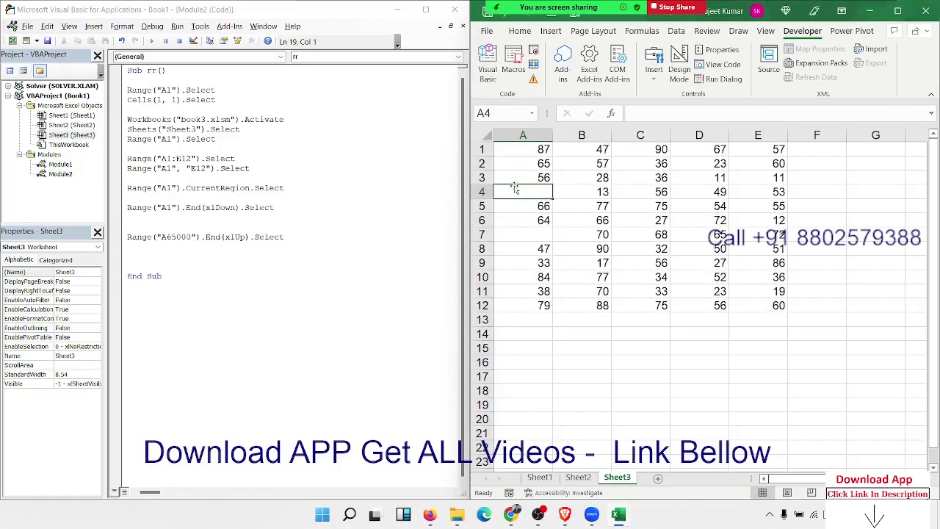
- Go to A65000 and jump up to A12, the last filled row, then select A1:A14
click(510, 113)
text(a65)
text(000)
key(Return)
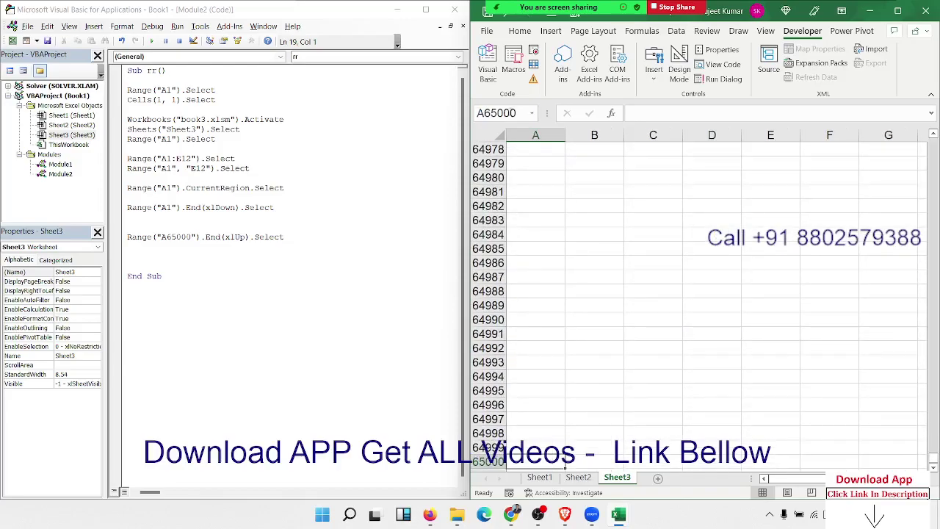
key(ctrl+Up)
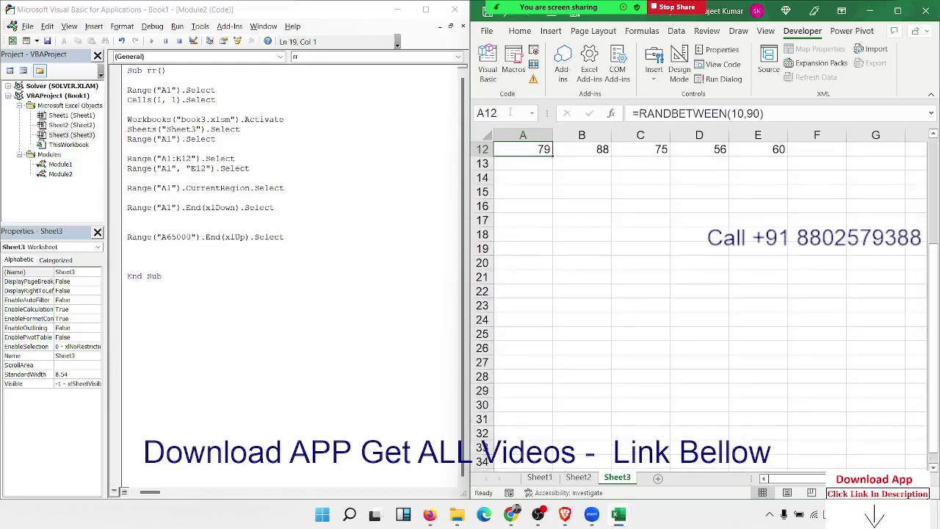
scroll(816, 325, up, 4)
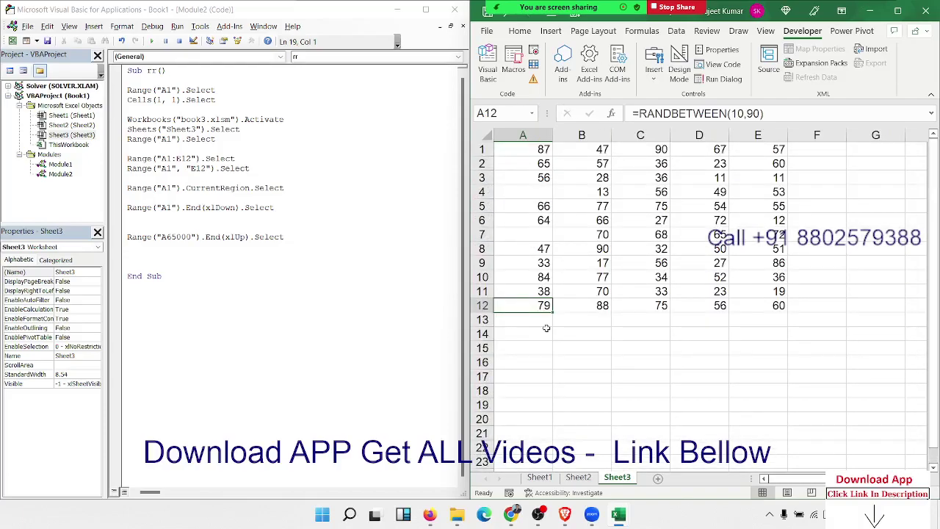
drag(531, 154, 529, 334)
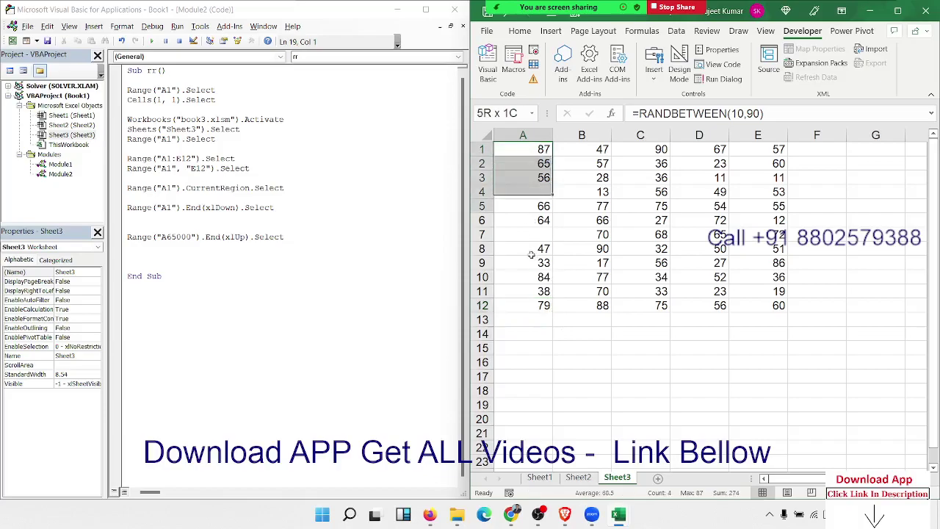
click(183, 264)
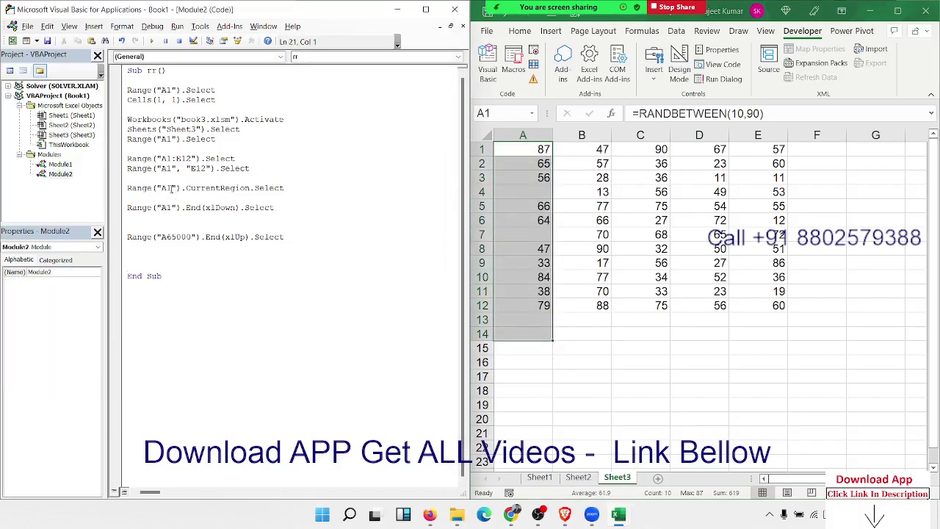
- Set a breakpoint on the A1:E12 line and start a new line with range("A1",
click(117, 170)
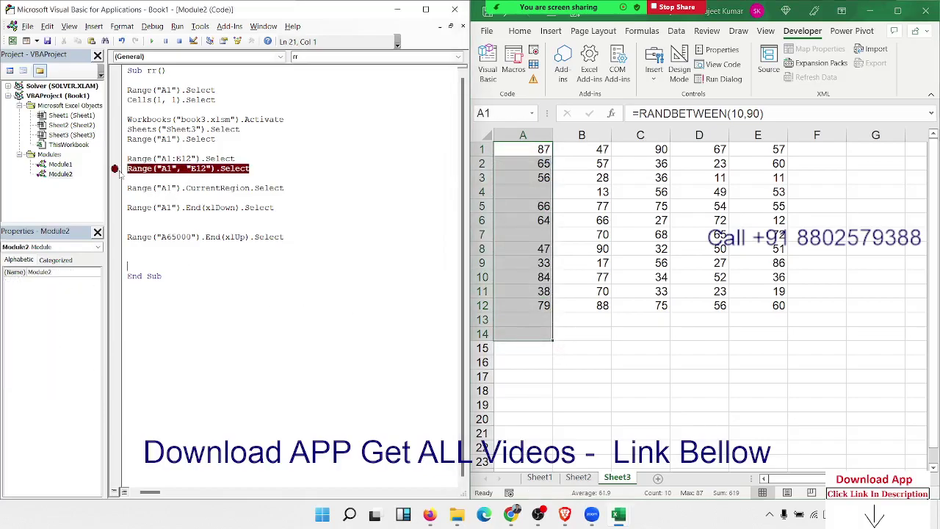
click(139, 259)
text(range)
text(("A)
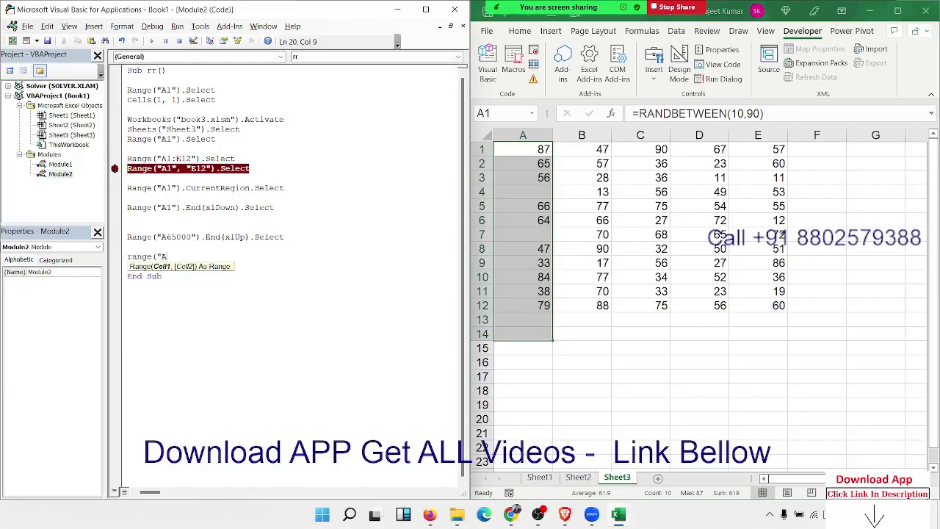
text(1")
text(,)
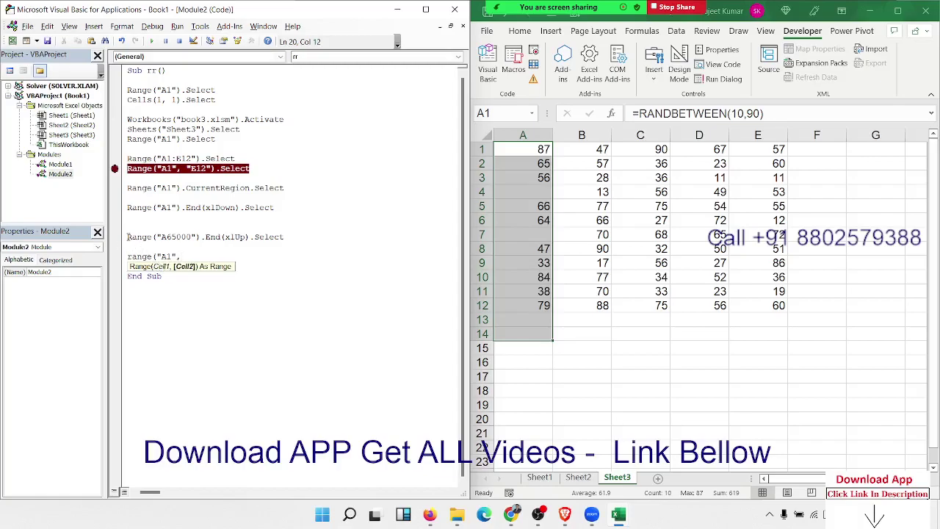
click(128, 236)
key(Return)
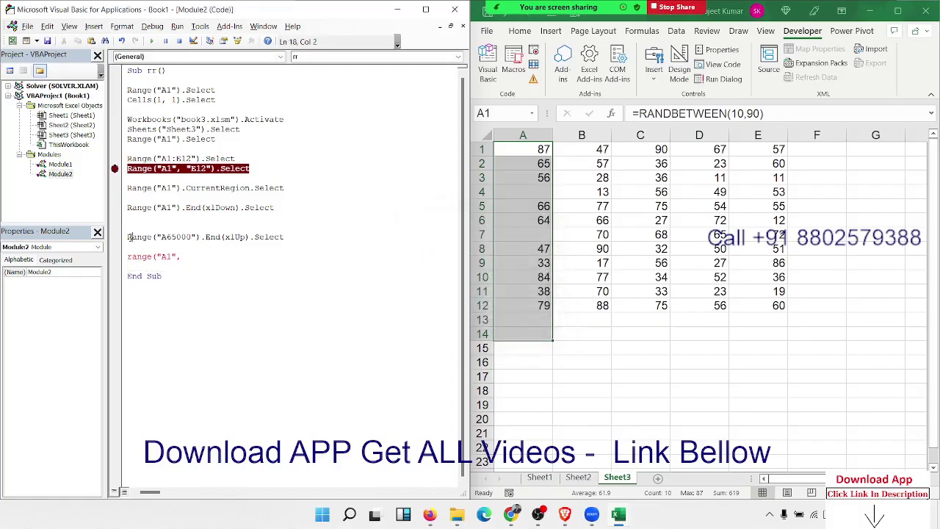
- Complete the line by pasting Range("A65000").End(xlUp), closing the bracket, and adding .Select
drag(128, 237, 250, 236)
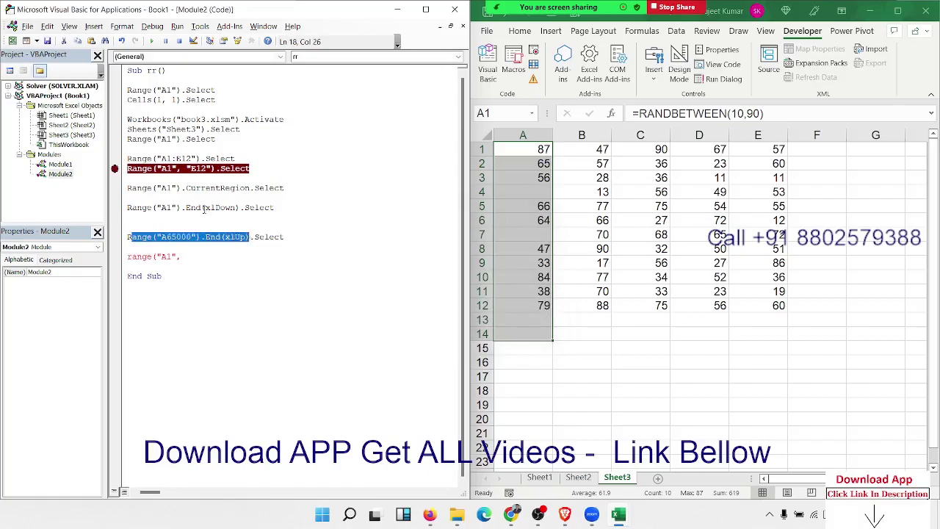
click(190, 256)
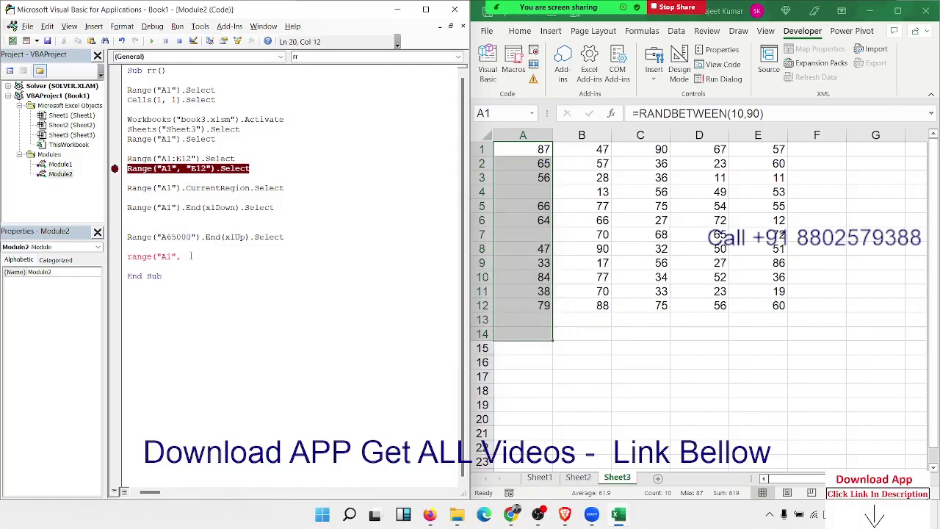
text(ange("A65000").End(xlUp))
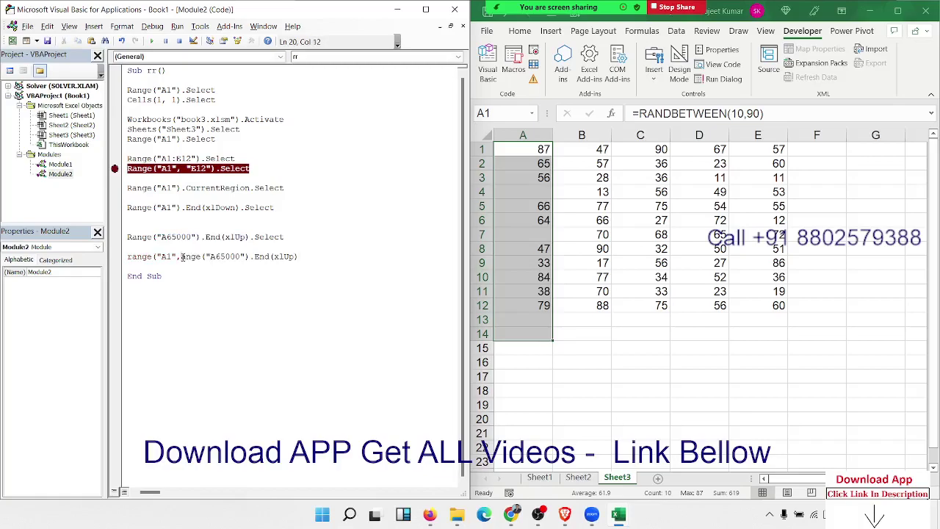
text(r)
click(314, 256)
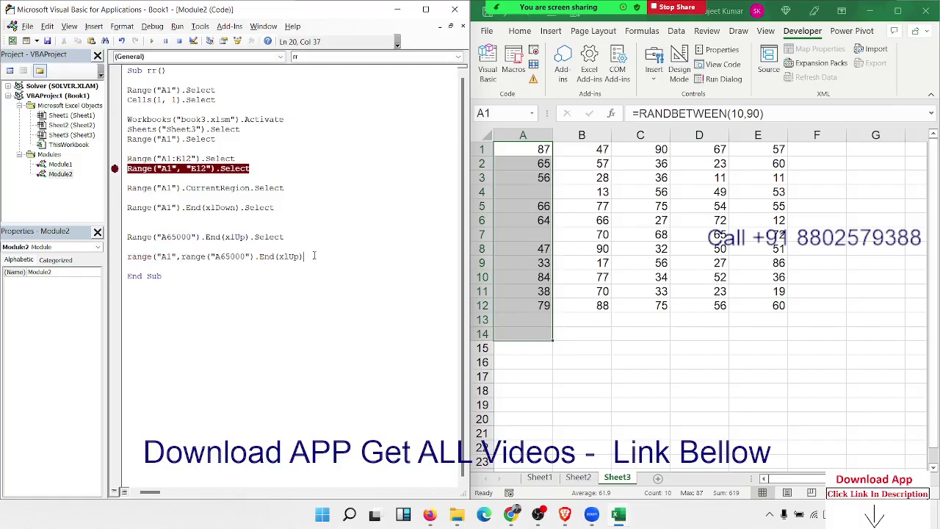
text(.se)
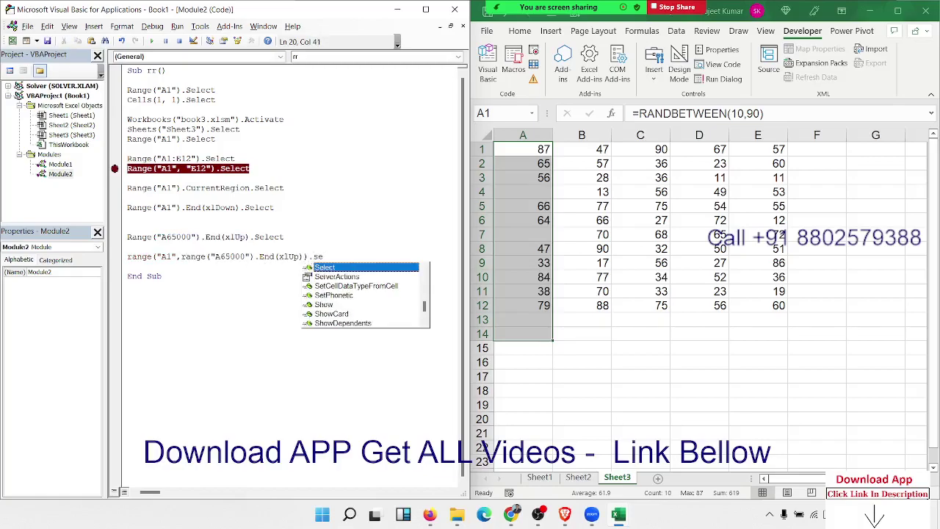
key(Tab)
click(285, 300)
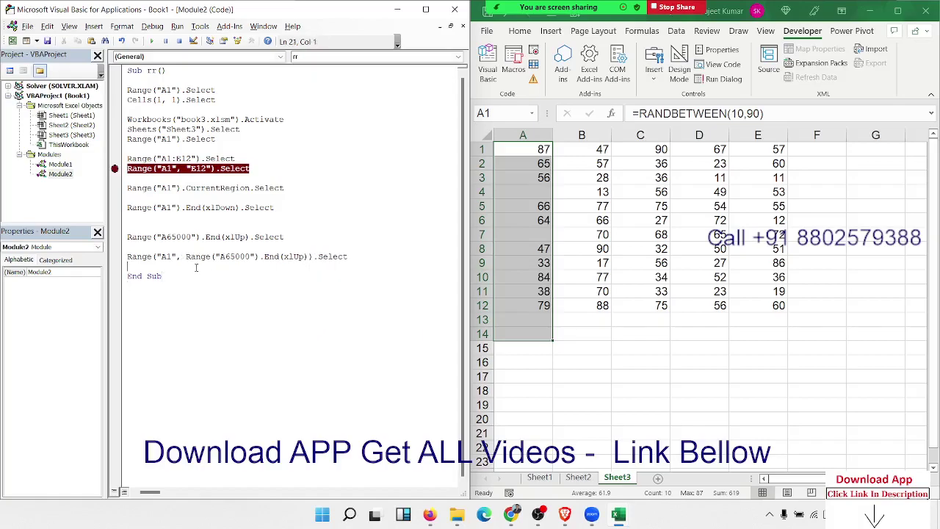
key(Up)
key(Return)
key(Return)
key(Up)
- Type 65 into cell A4 and 52 into cell A7 on Sheet3
click(213, 257)
click(544, 194)
text(65)
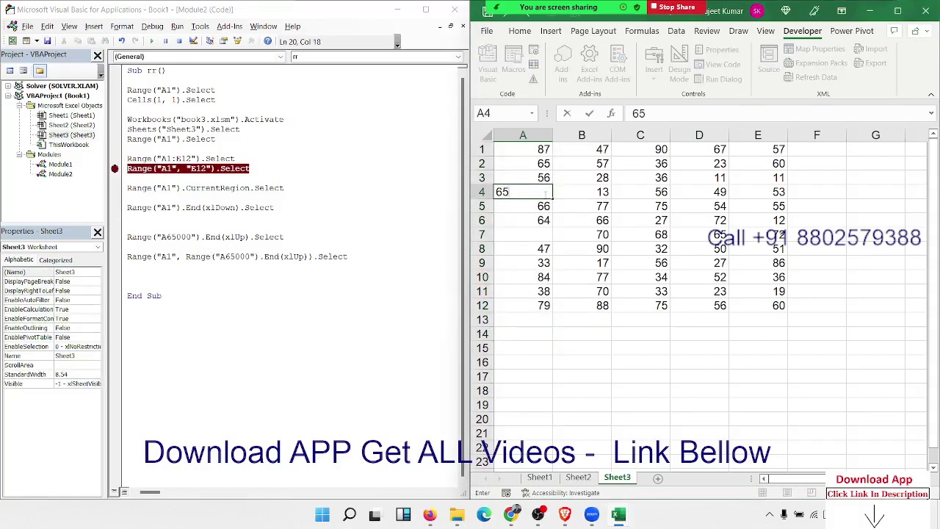
click(541, 234)
text(52)
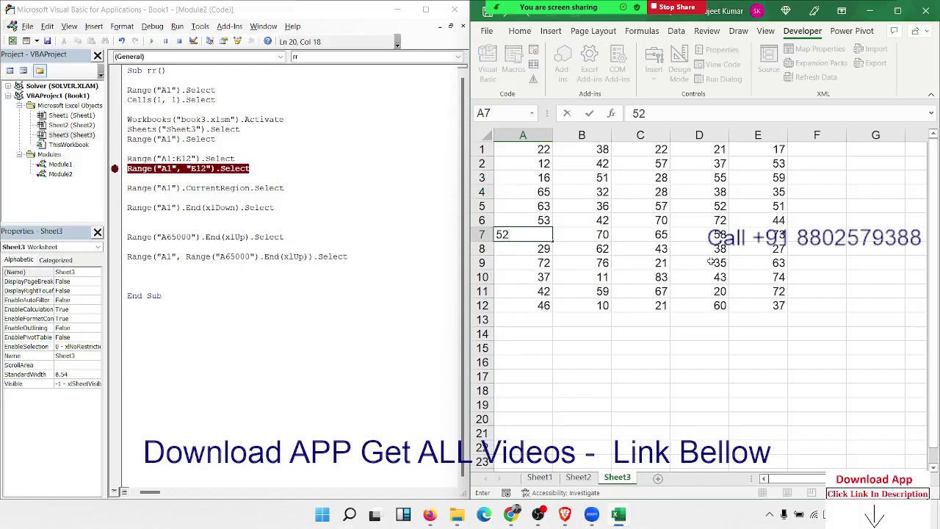
click(596, 251)
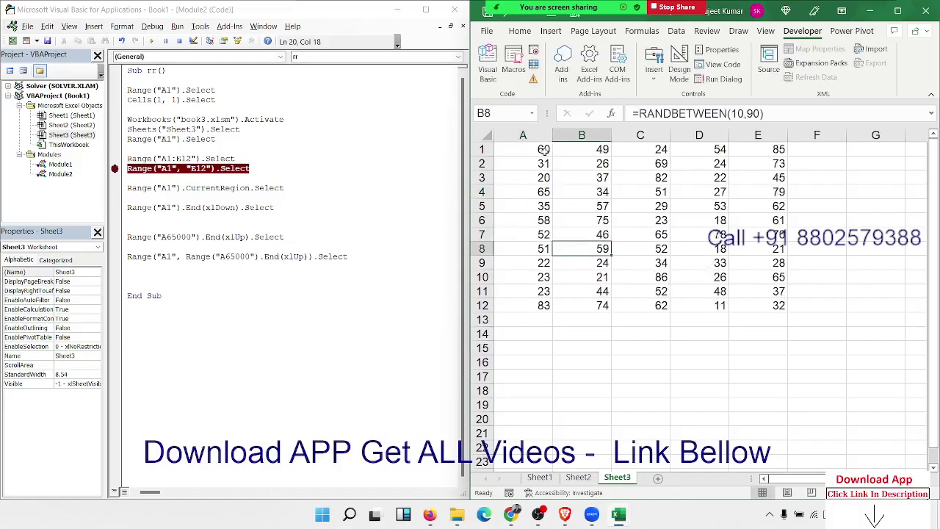
click(153, 274)
- Write Range("A1", Range("a1").End(xlToLeft)).Select in the rr macro and begin another range line
text(range)
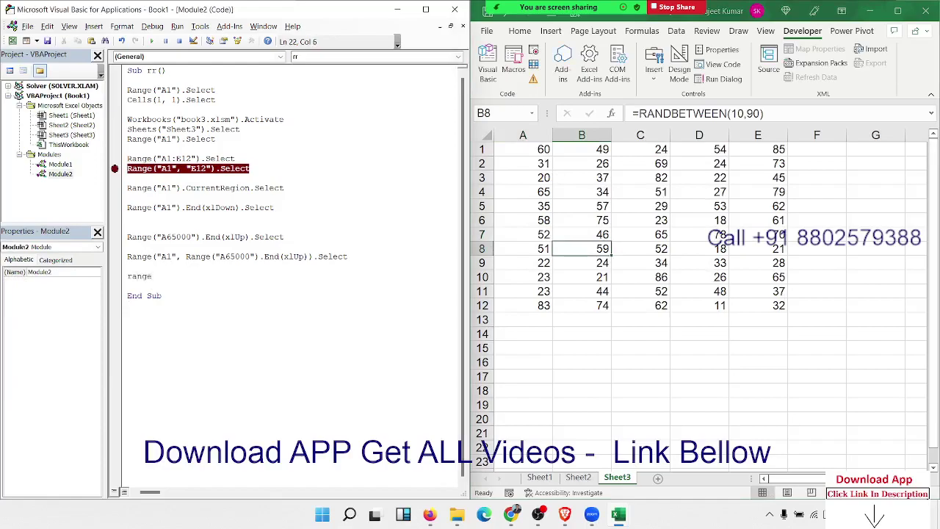
text((")
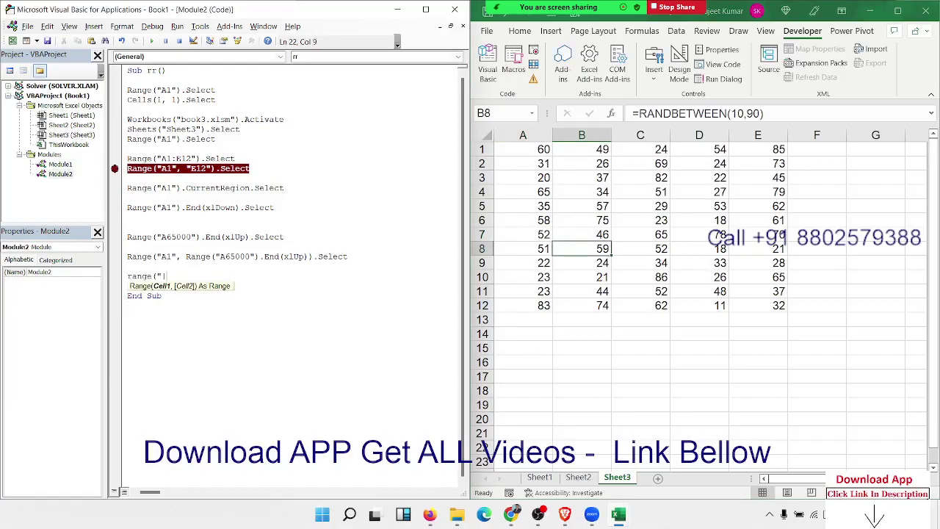
text(A1",)
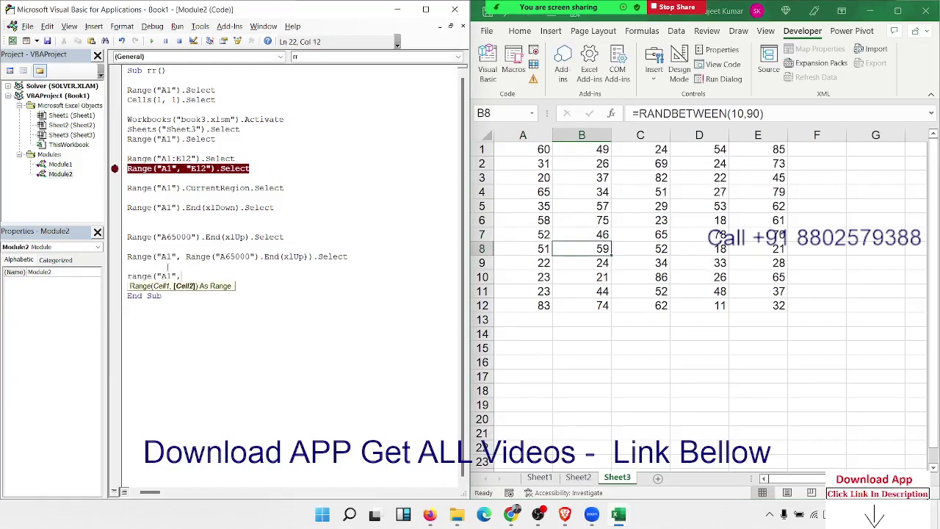
text(range)
text(("a1)
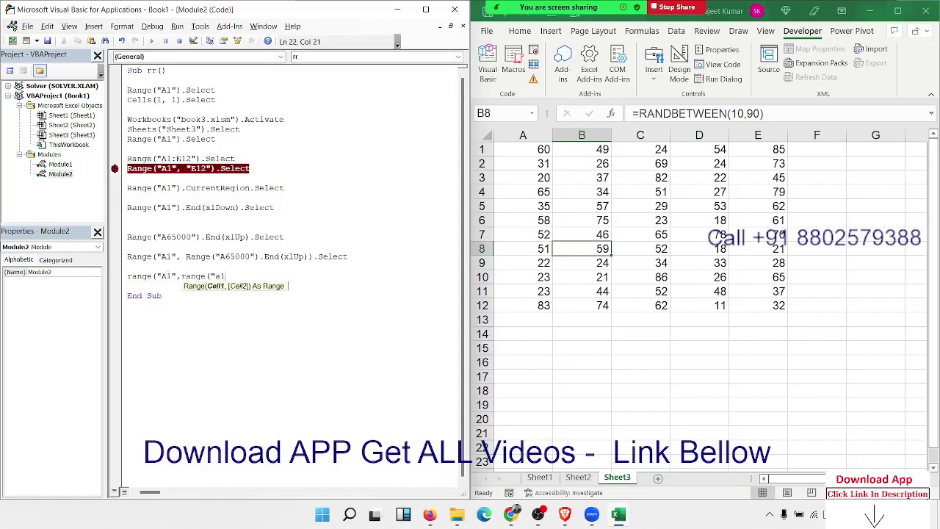
text(").End)
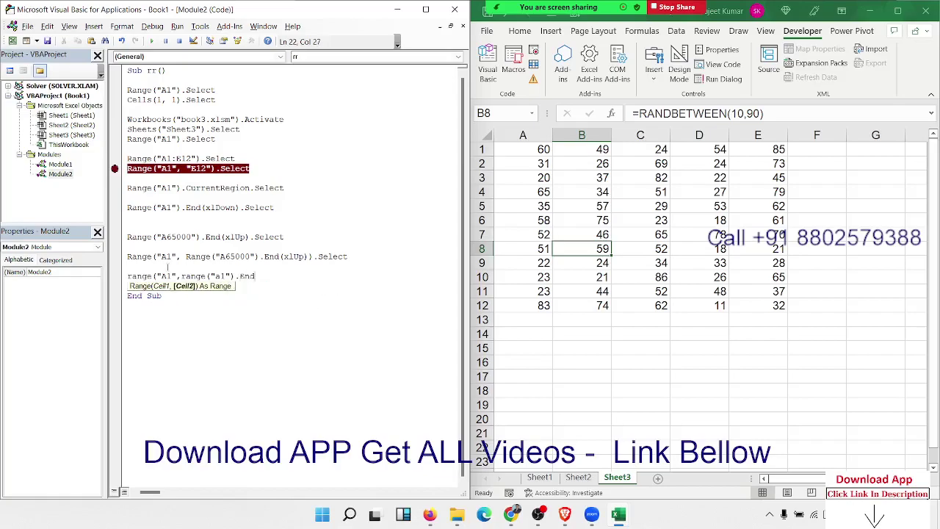
text(()
key(Down)
key(Tab)
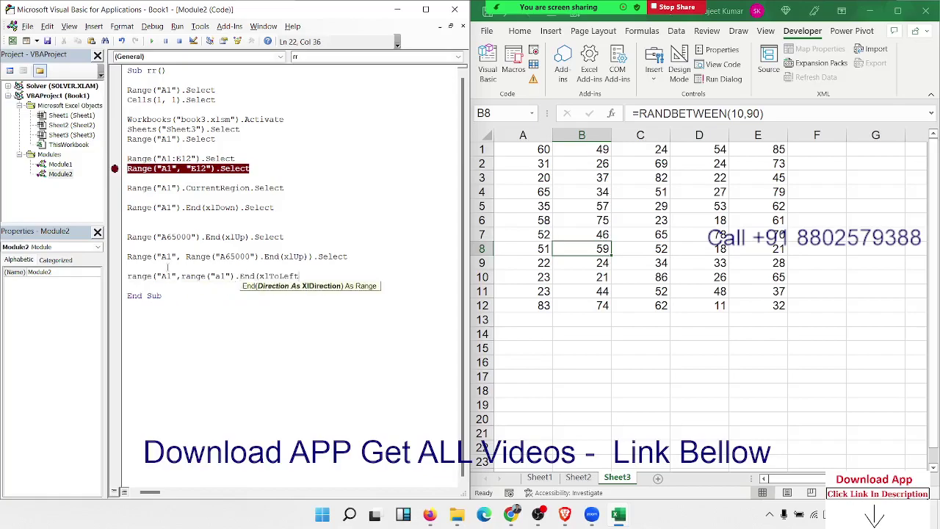
text())
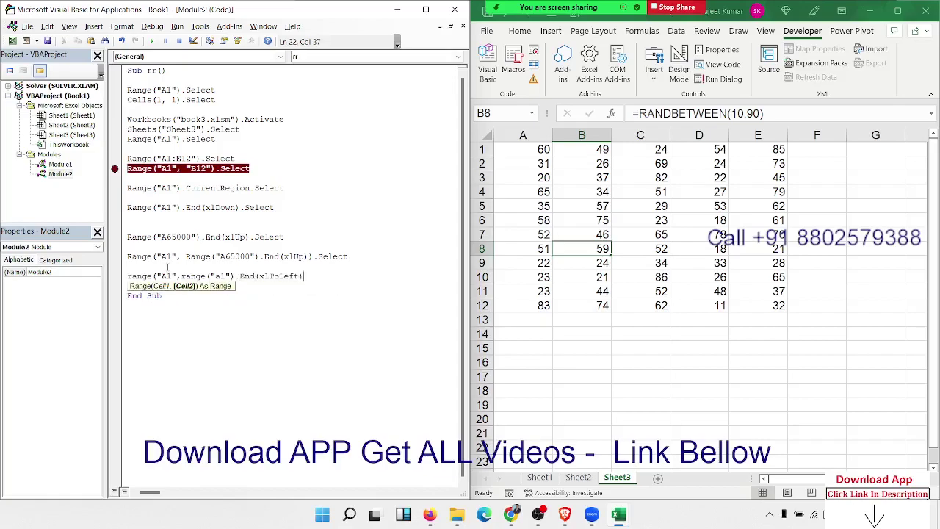
text().Select)
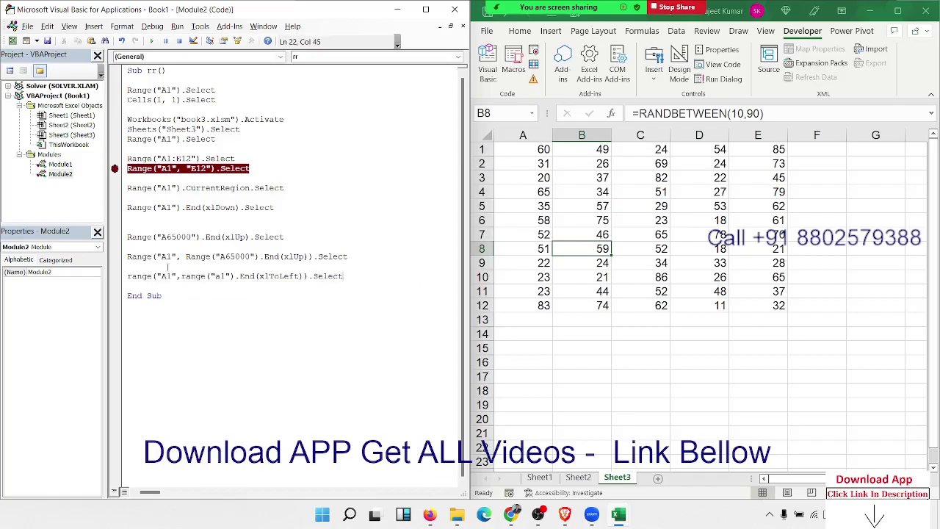
key(Return)
text(r)
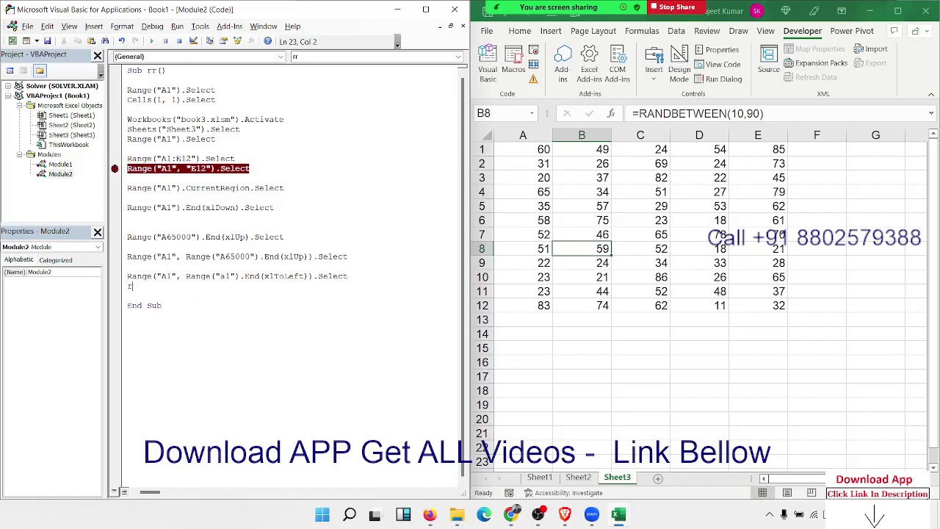
text(ang)
- Write the line Range(Selection, Selection.End(xlDown)).Select in the rr macro
click(532, 152)
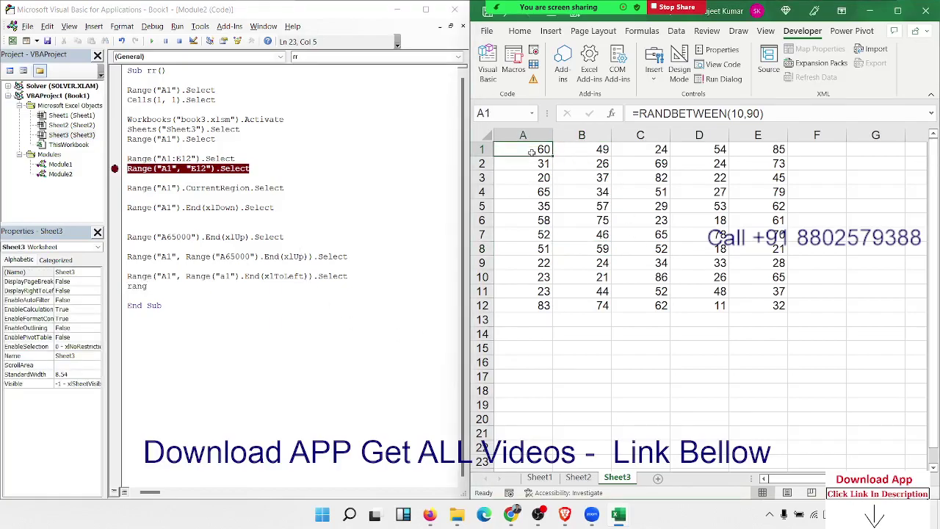
key(ctrl+shift+Right)
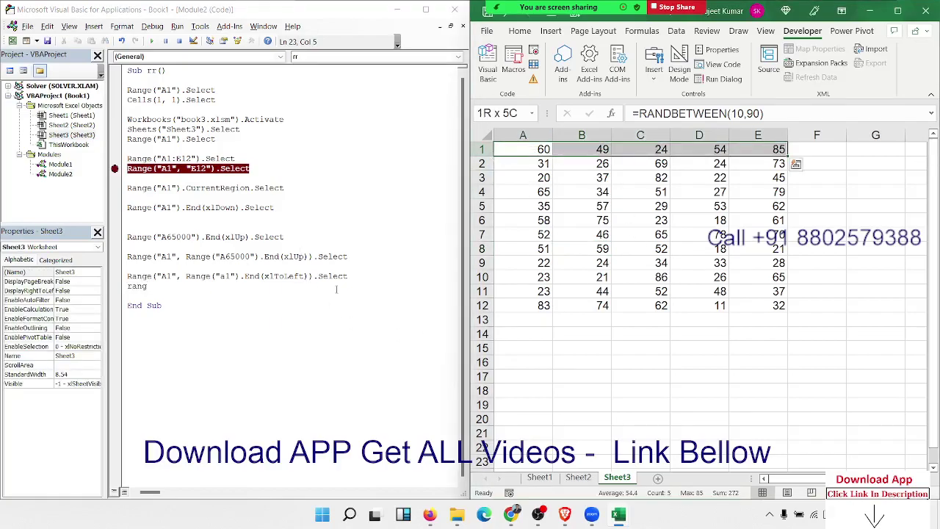
click(177, 291)
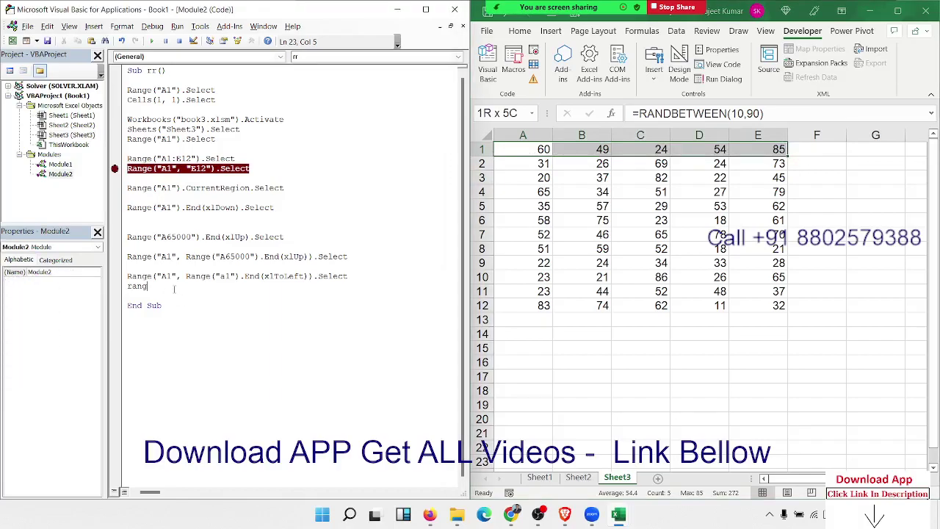
text(e(")
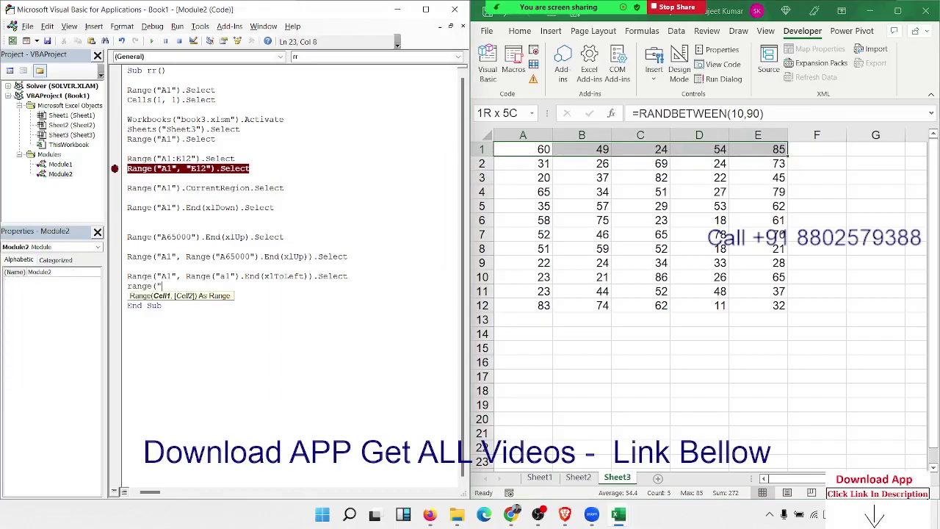
text(A)
key(BackSpace)
key(BackSpace)
mouse_move(535, 156)
mouse_down()
mouse_move(535, 294)
mouse_move(742, 142)
mouse_up()
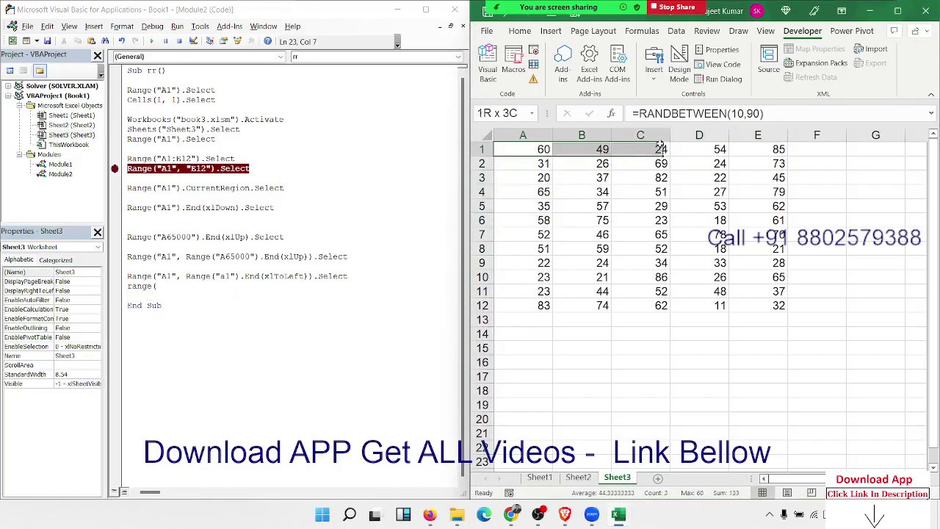
click(166, 287)
text(sele)
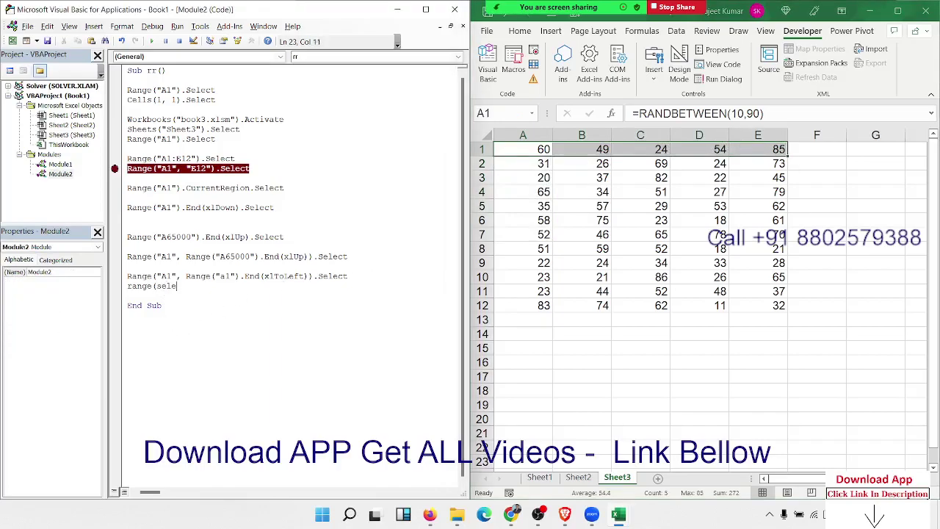
text(ction,)
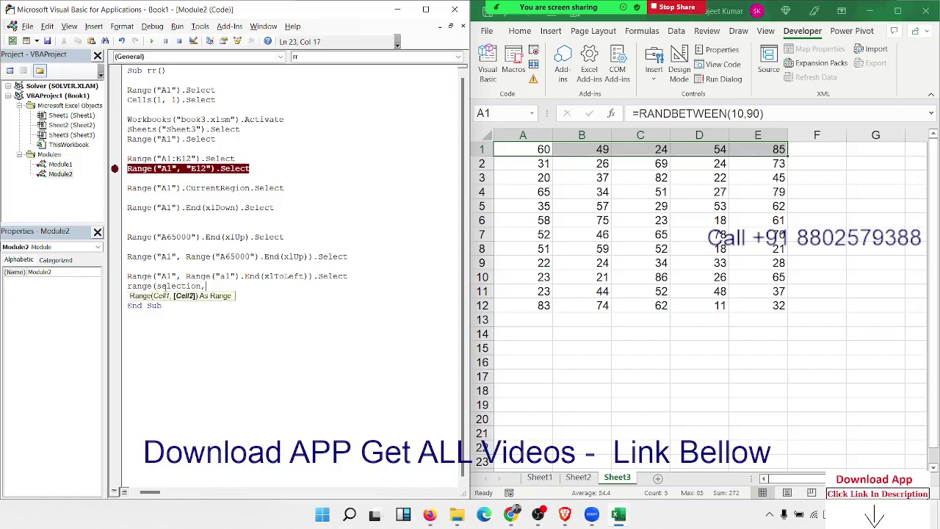
text(selec)
text(tion.e)
text(nd)
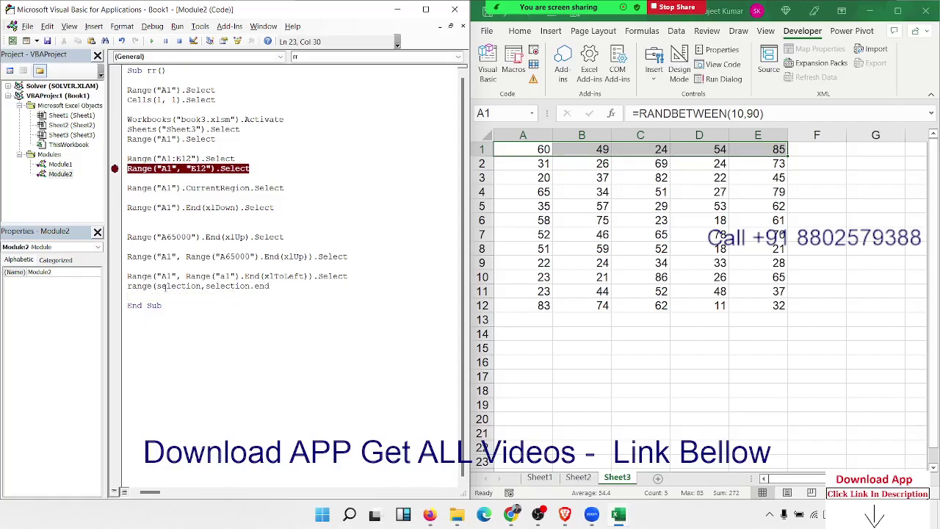
text((xld)
text(own)))
text(.s)
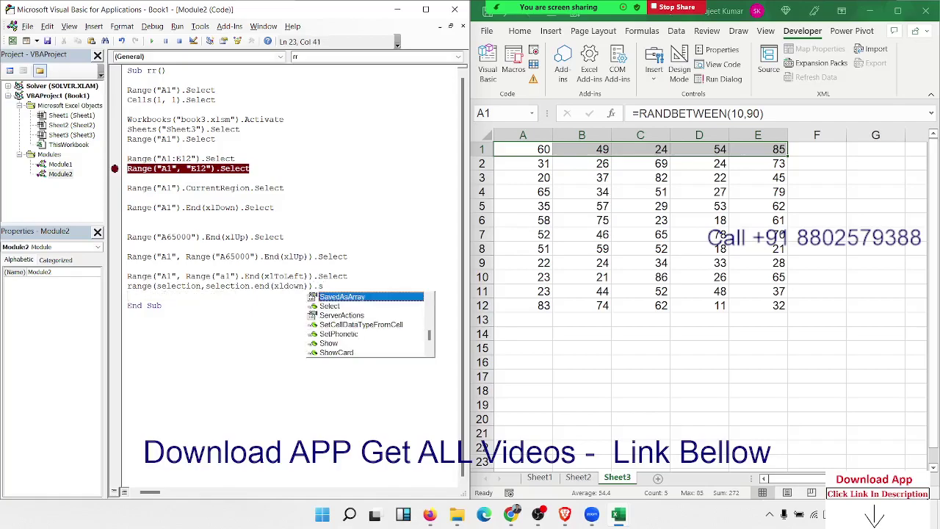
text(e)
key(Return)
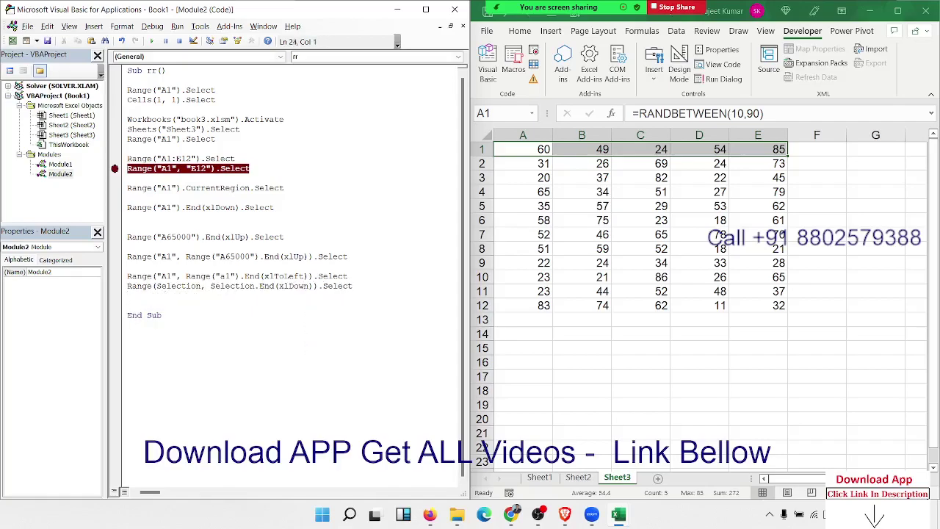
- Highlight the xlToLeft line, then select A1:E12 on Sheet3 with Ctrl+Shift+Right and Ctrl+Shift+Down
key(Up)
key(Up)
key(shift+Down)
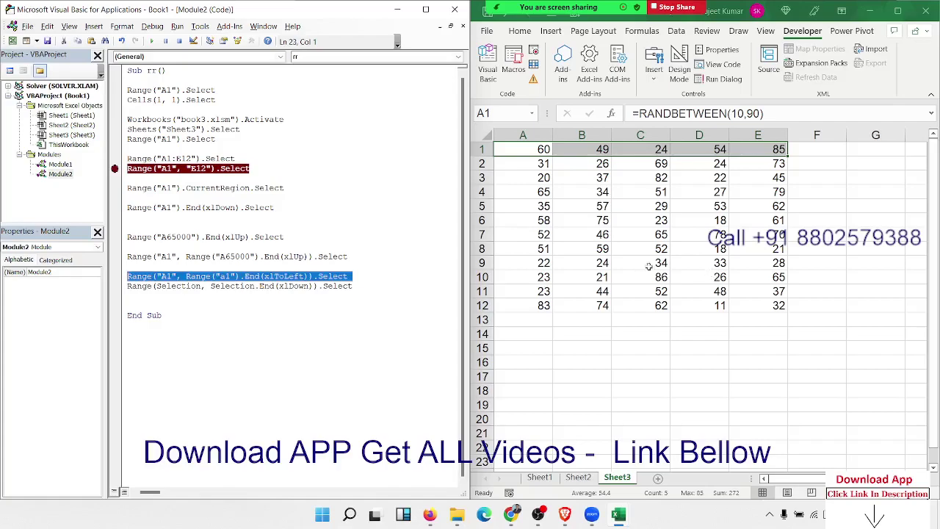
click(529, 235)
click(541, 151)
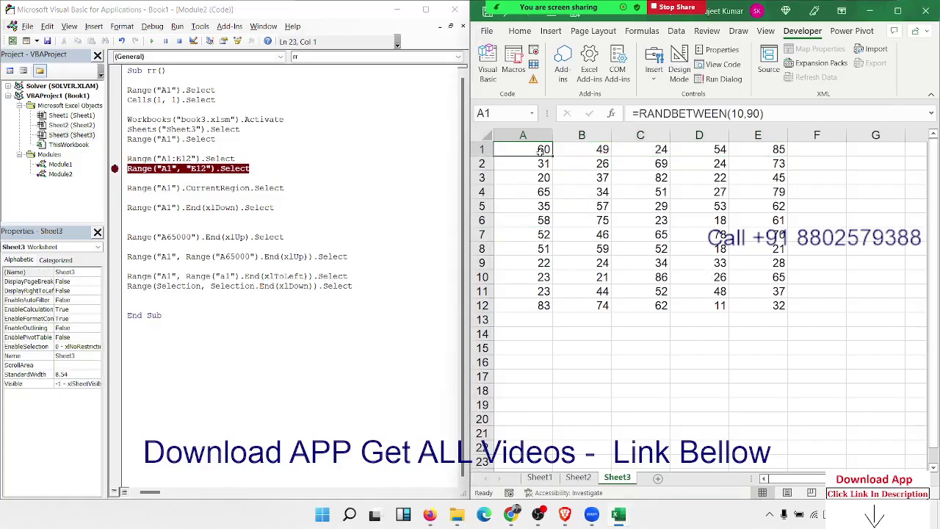
key(ctrl+shift+Right)
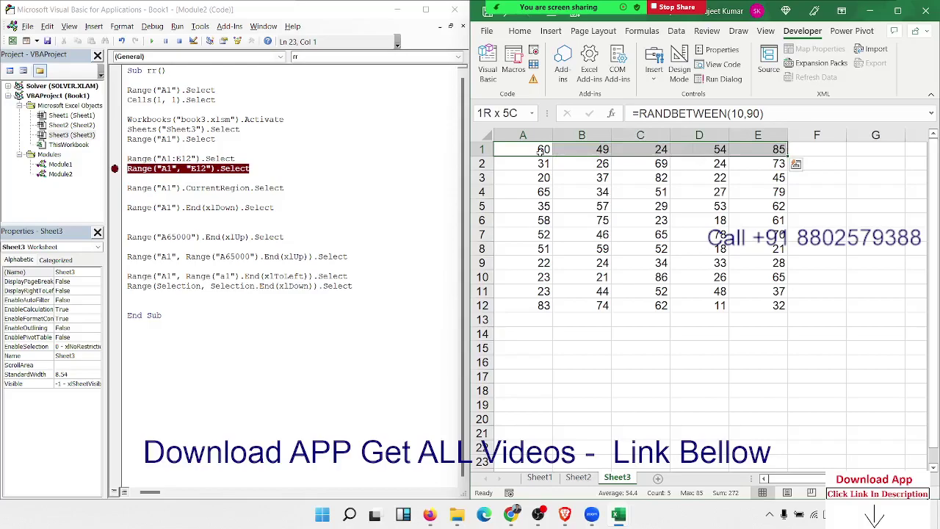
key(ctrl+shift+Down)
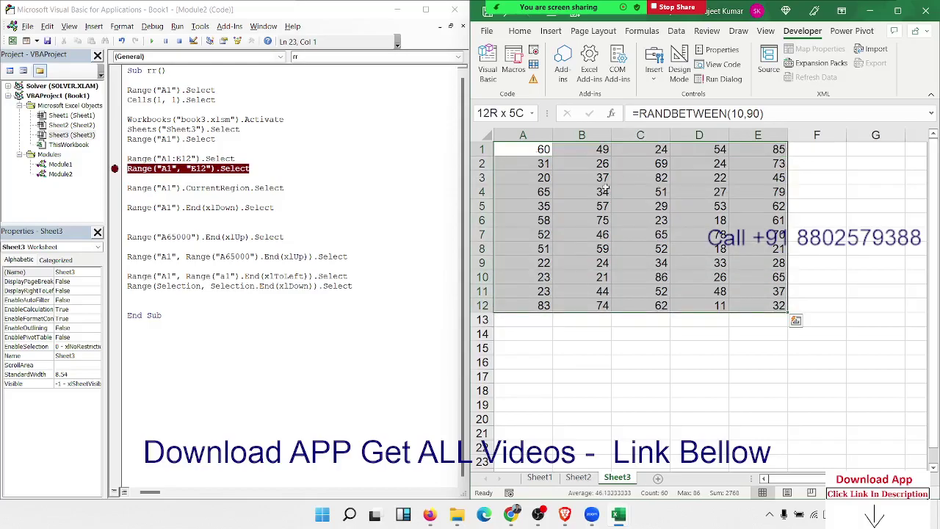
- Add the line R = Range("A65000").End(xlUp).Row before End Sub
click(146, 303)
key(Return)
key(Return)
key(Return)
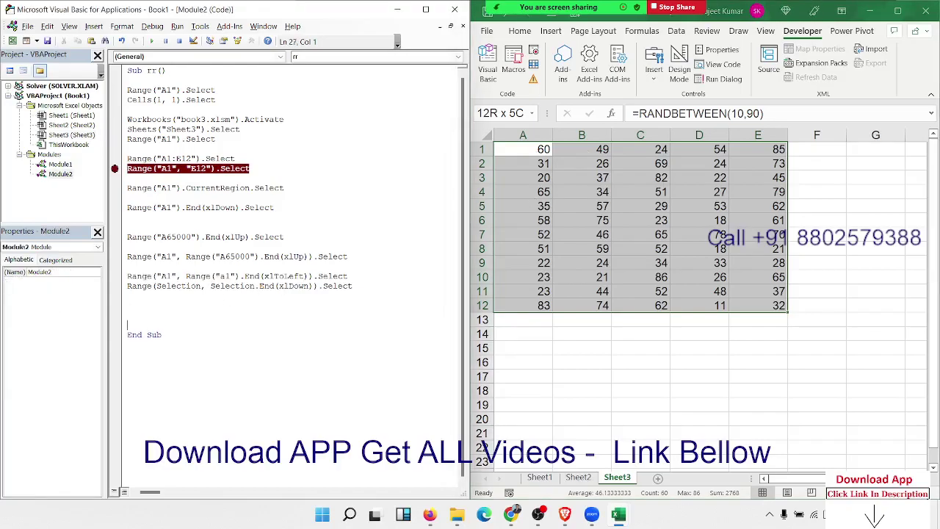
key(Up)
key(Up)
key(Up)
drag(185, 256, 310, 257)
key(ctrl+c)
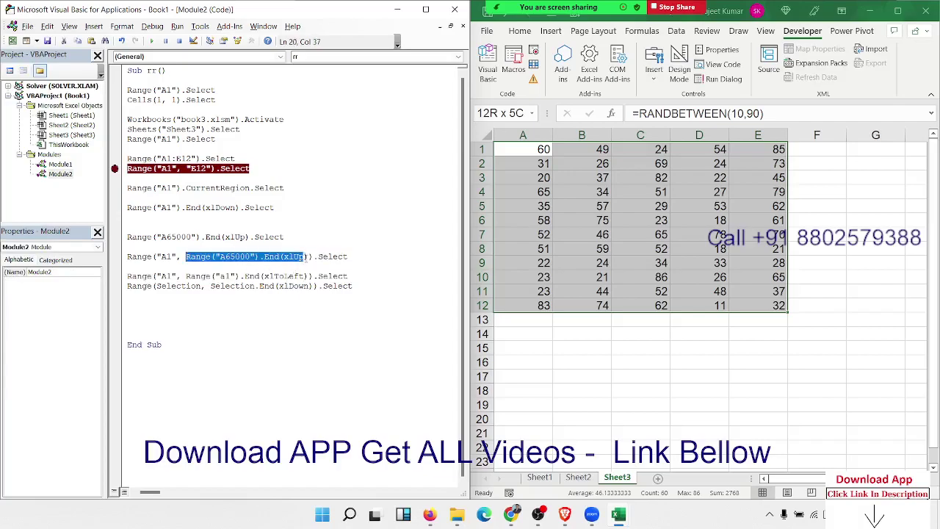
click(144, 315)
text(R=)
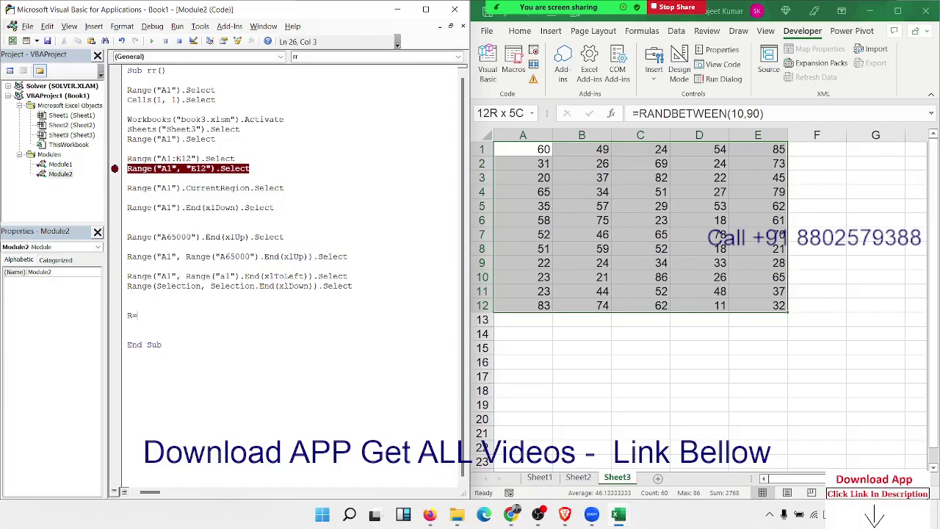
key(ctrl+v)
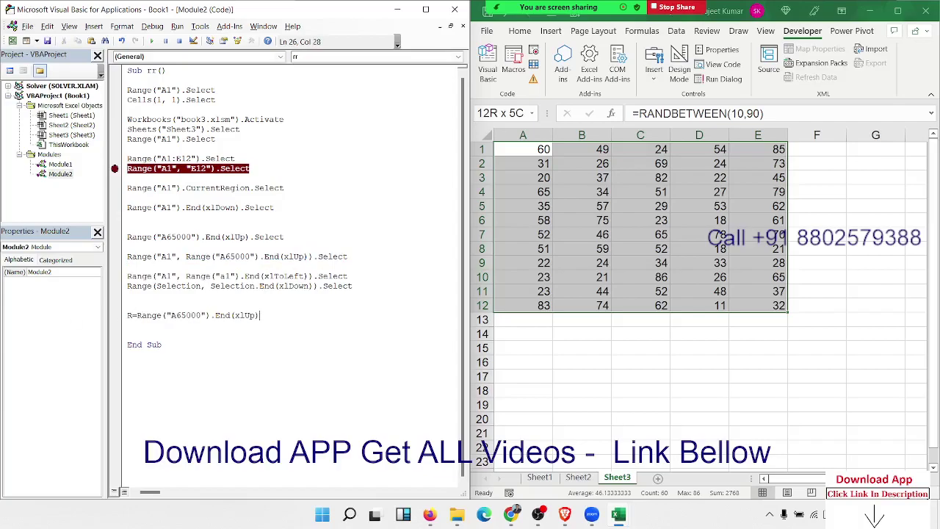
text(.Ro)
key(Tab)
key(Return)
- Confirm the last filled row of column A by jumping up from an empty cell
click(510, 462)
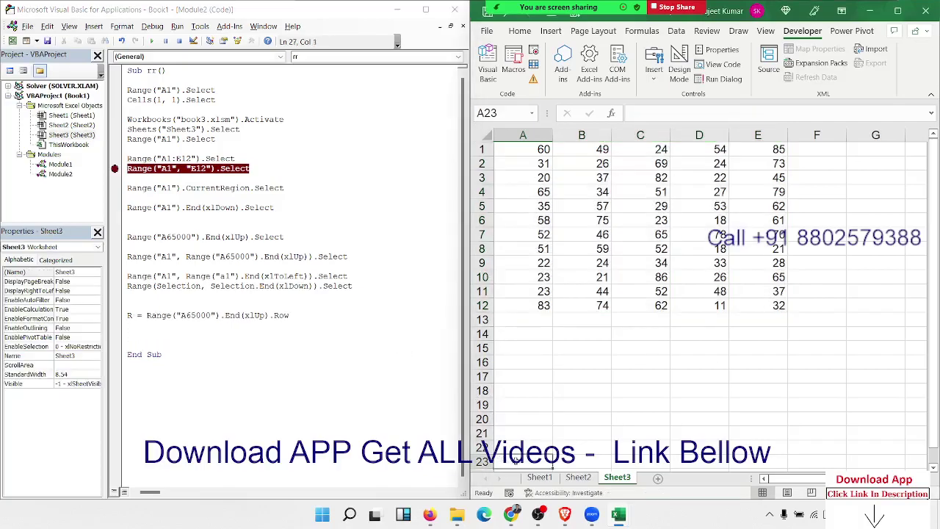
key(ctrl+Up)
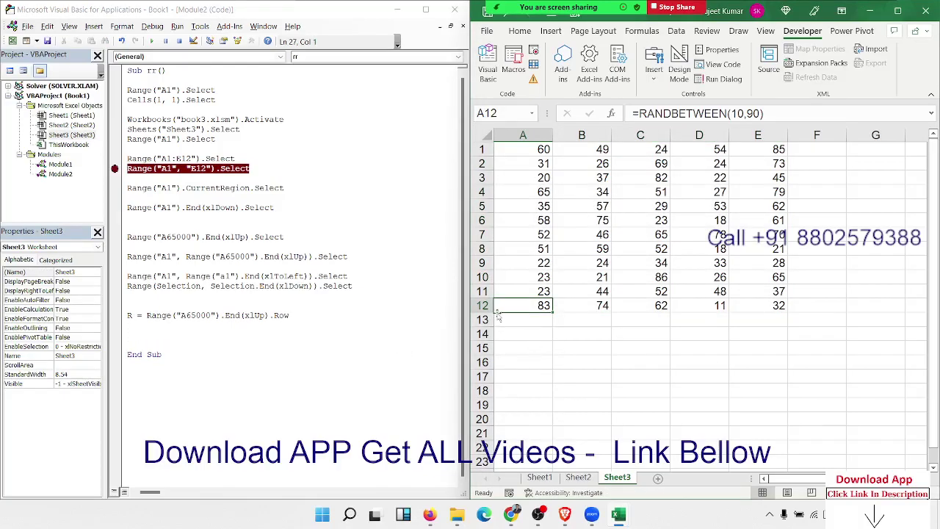
click(130, 329)
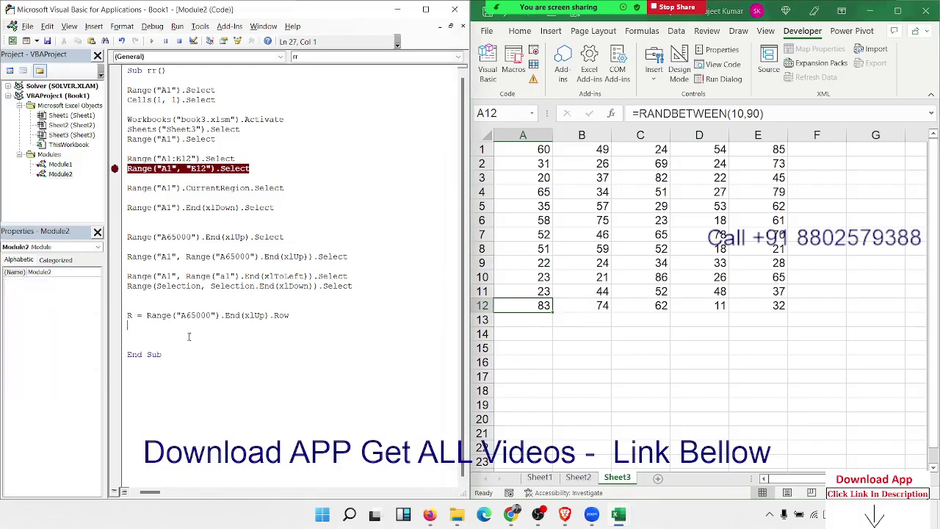
- Add the line C = Range("XFD1").End(xlToRight).Column below the R assignment
text(C=)
text(RANGE)
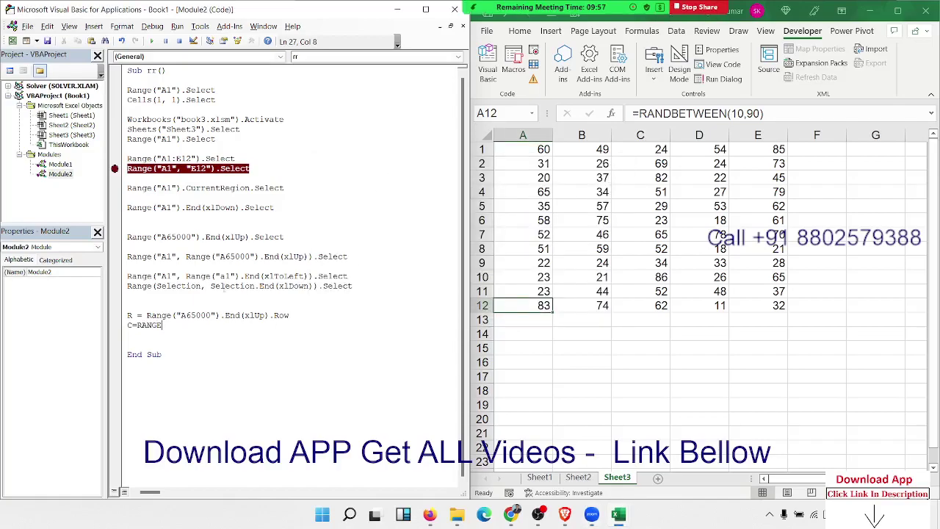
text((")
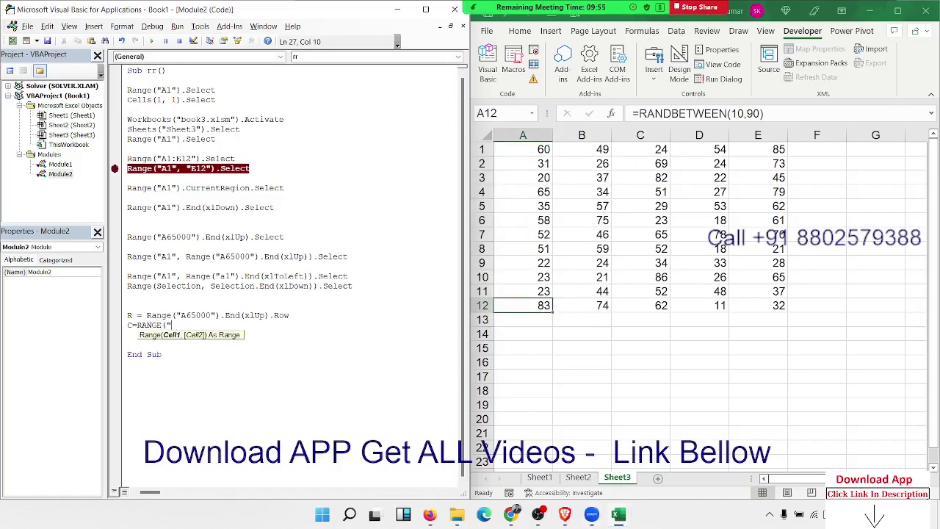
text(a)
key(BackSpace)
text(xF)
text(D1)
text(").E)
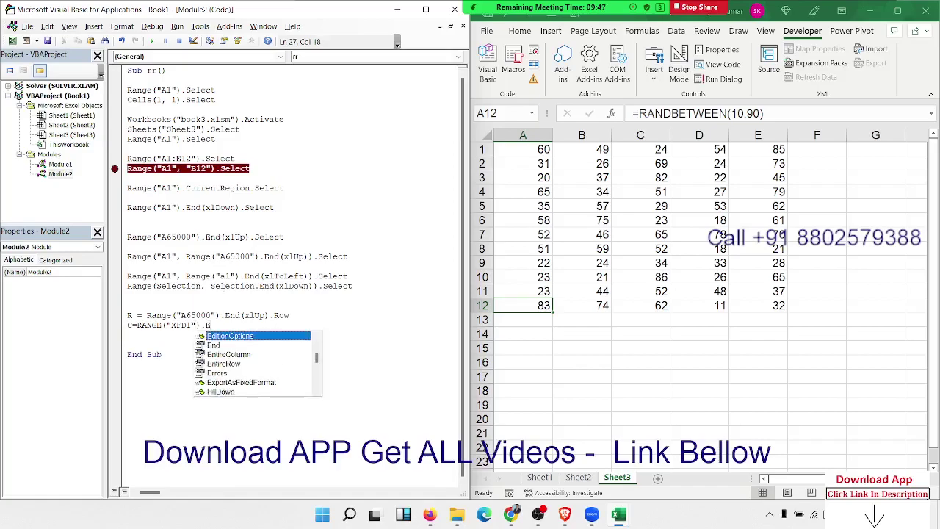
text(N)
key(Tab)
text(()
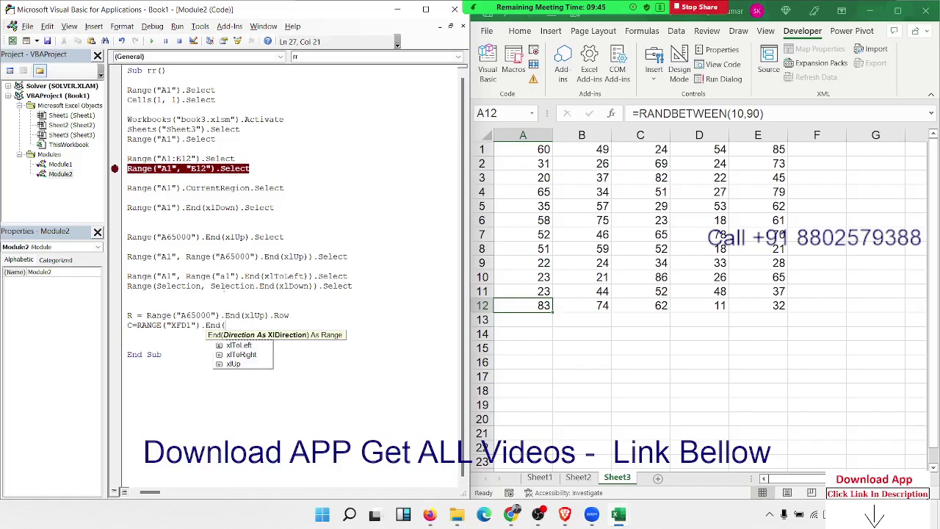
key(Down)
key(Up)
key(Down)
key(Down)
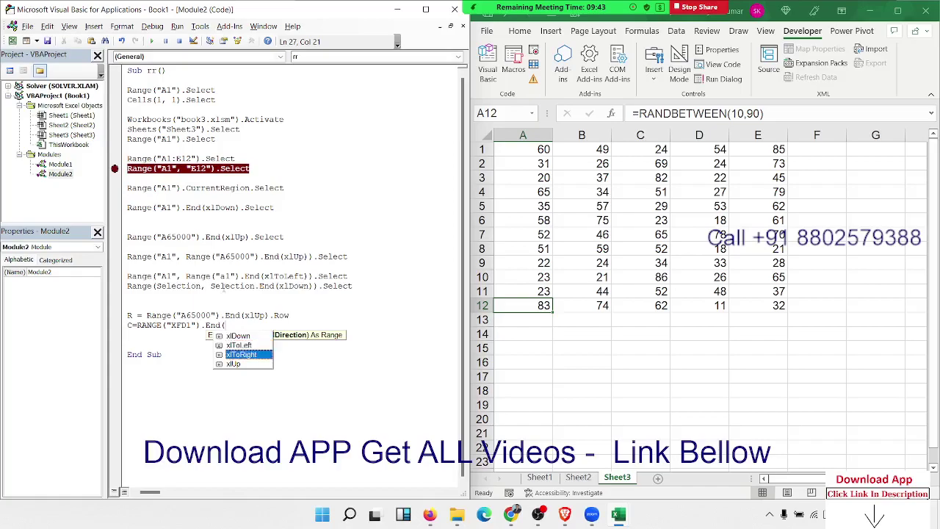
key(Tab)
text())
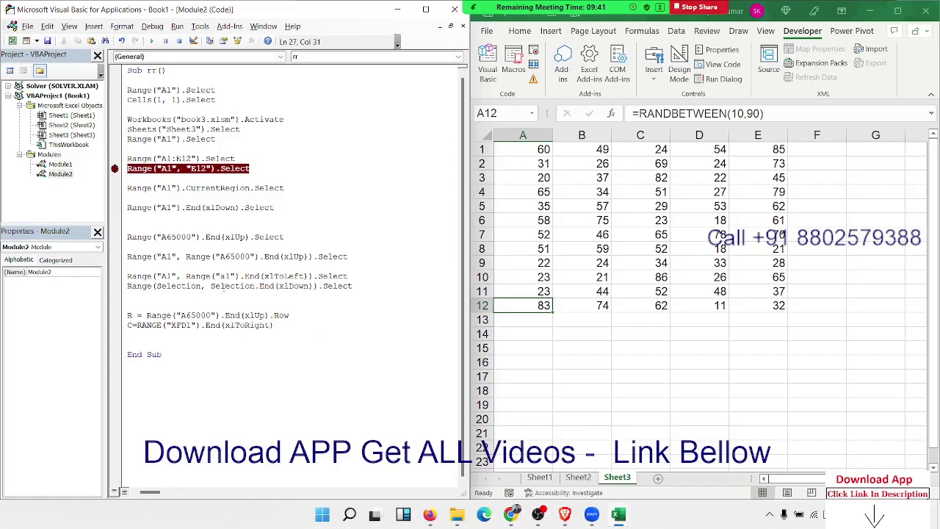
text(.Clea)
key(BackSpace)
key(BackSpace)
key(BackSpace)
text(.Co)
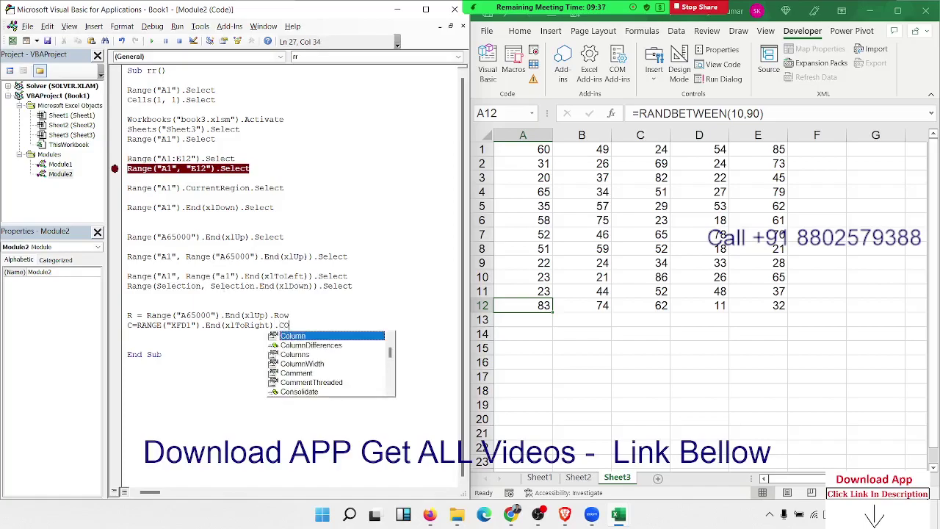
key(Tab)
key(Return)
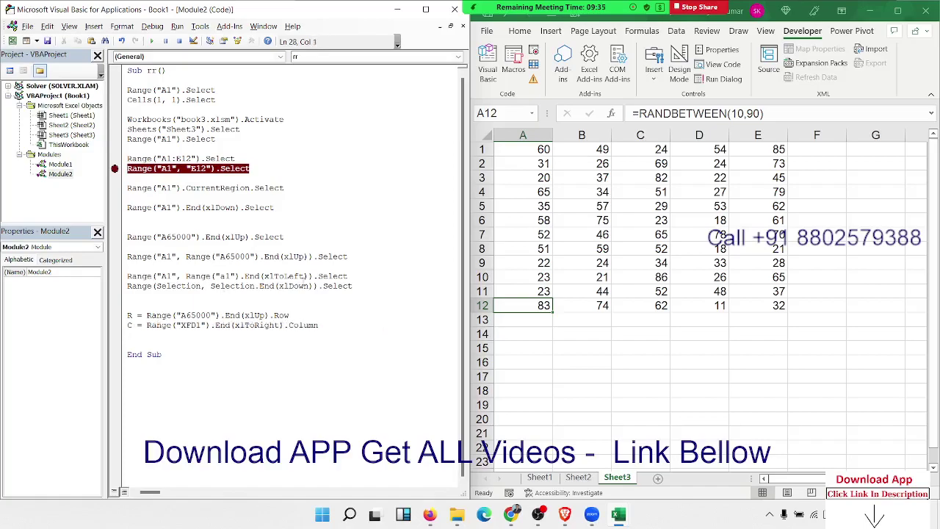
- Test Ctrl+Right and Ctrl+Left from cell F1 on Sheet3
click(840, 151)
key(ctrl+Right)
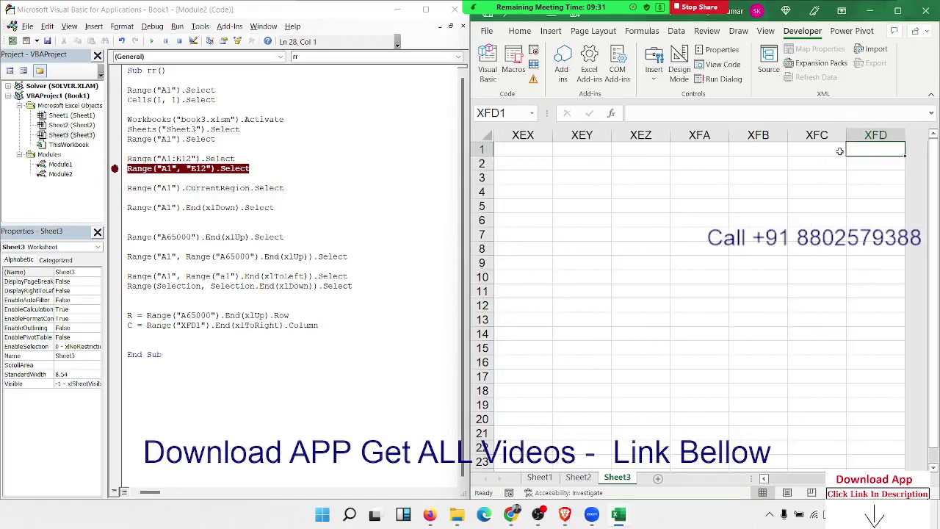
key(ctrl+Left)
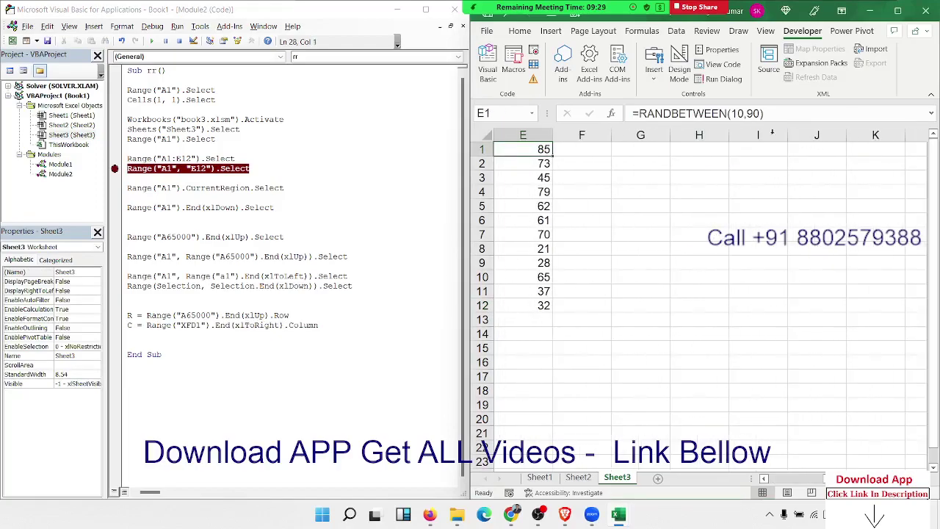
scroll(771, 477, left, 3)
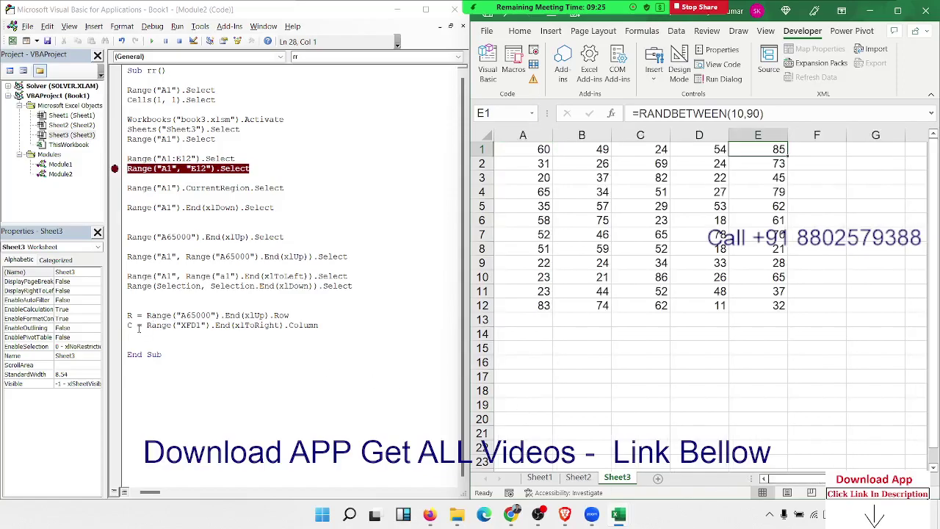
- Add a blank line after the C line and set breakpoints on Cells(1, 1).Select and Range("A1").Select
click(139, 328)
click(130, 343)
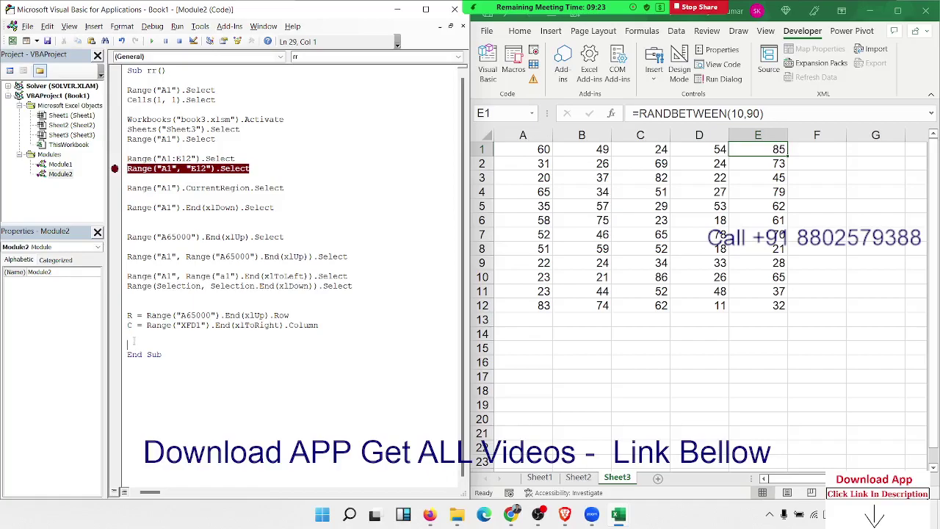
key(Return)
key(Return)
key(Return)
click(148, 335)
click(119, 140)
click(119, 103)
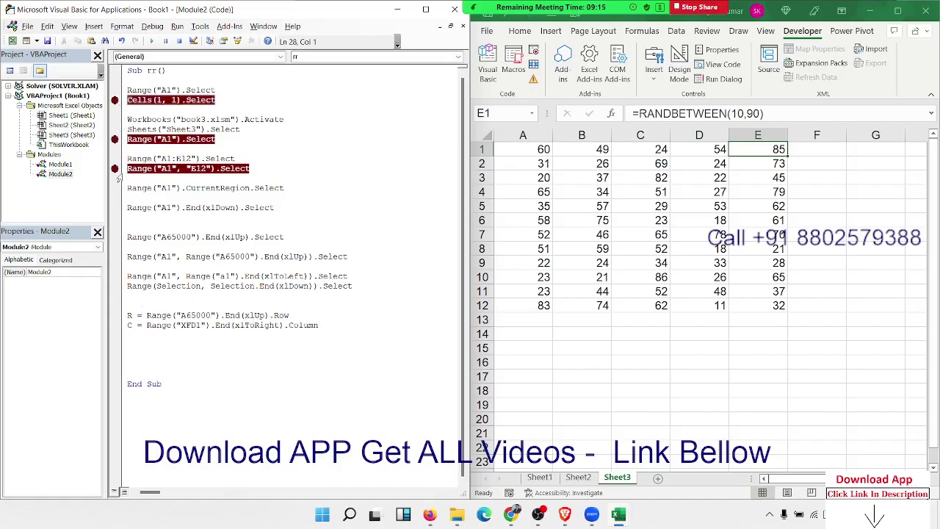
- Add Range("A1", Cells(R, C)).Select at the macro's end and clear two breakpoints
click(120, 140)
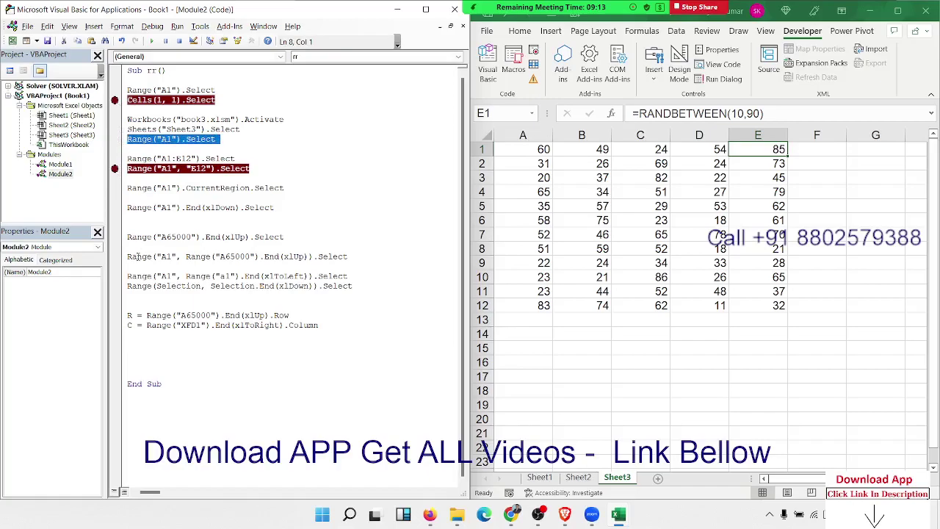
click(141, 345)
text(R)
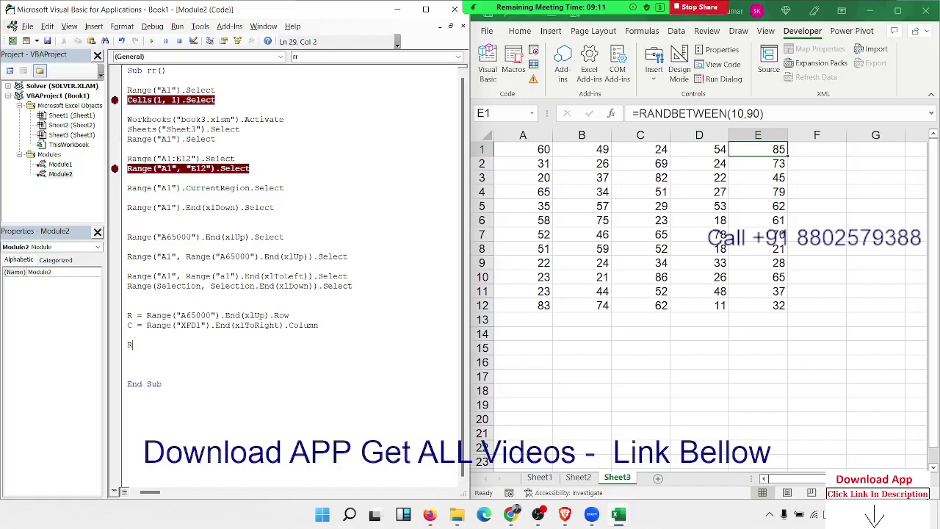
text(ANGE(")
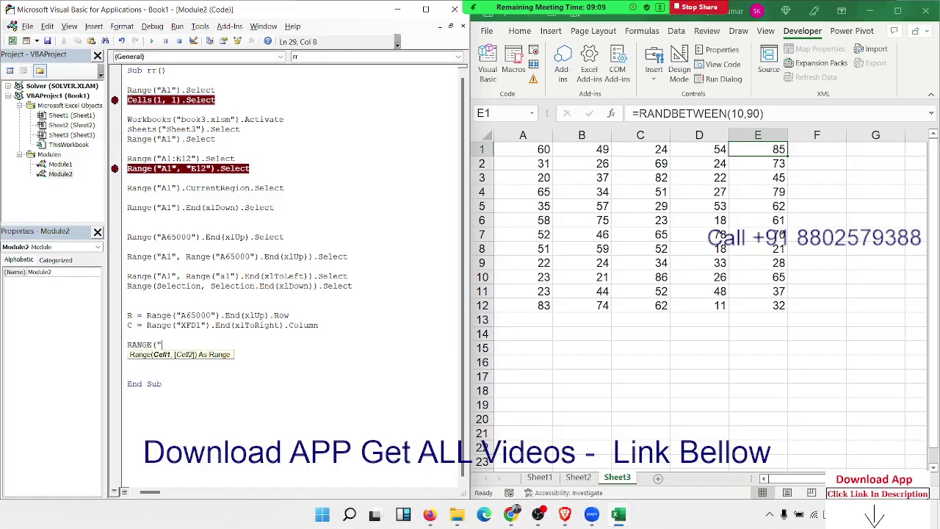
text(A1",)
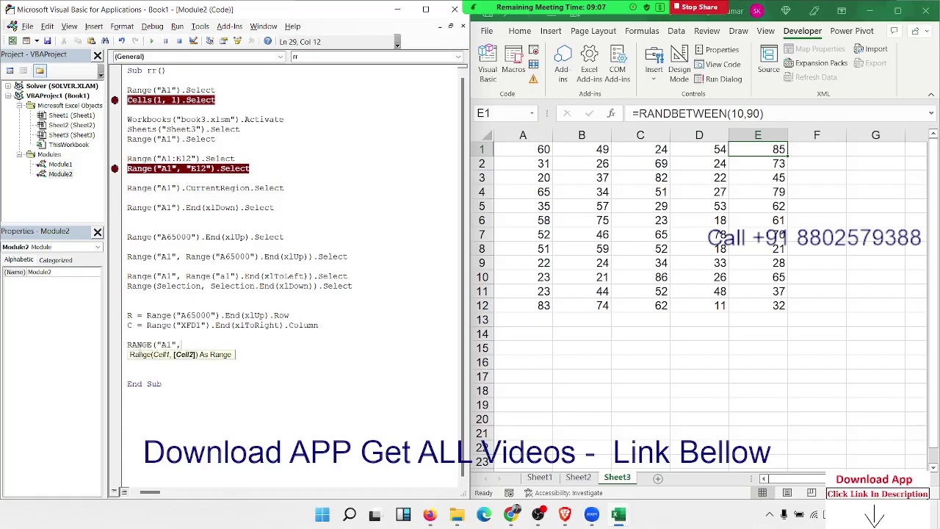
text(CELLS)
key(BackSpace)
text(S()
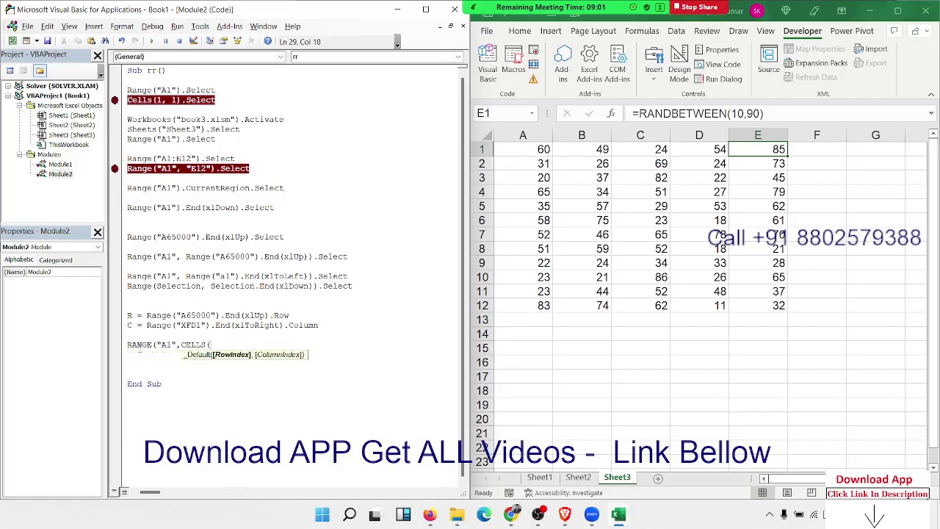
text(R)
text(,C))
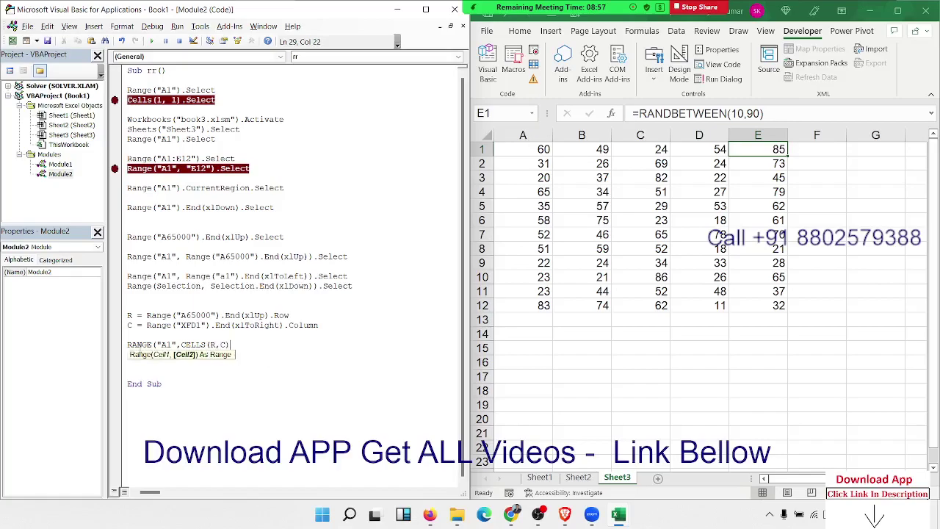
text().Se)
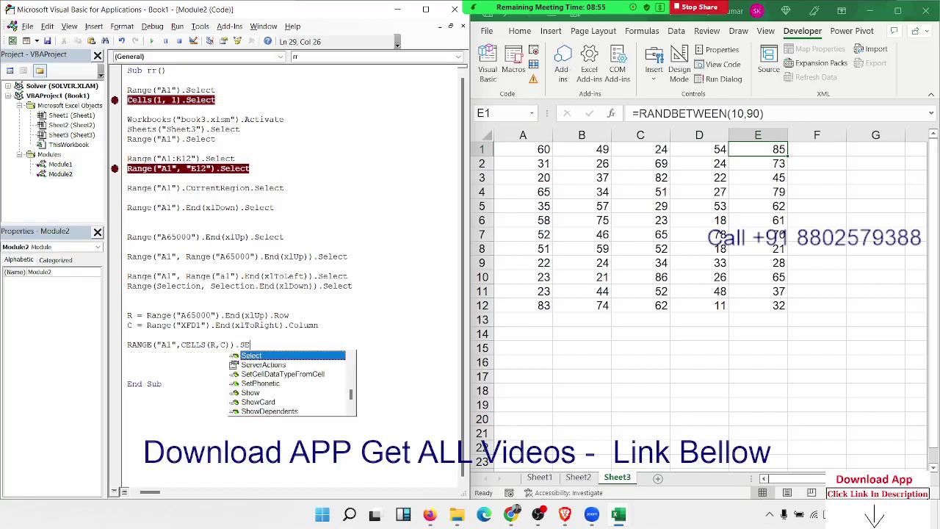
text(lect)
key(Return)
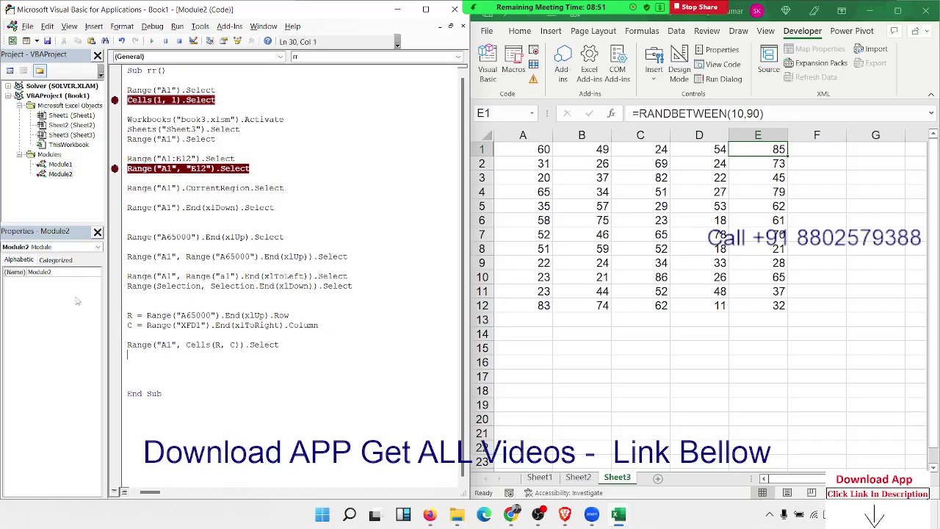
click(114, 169)
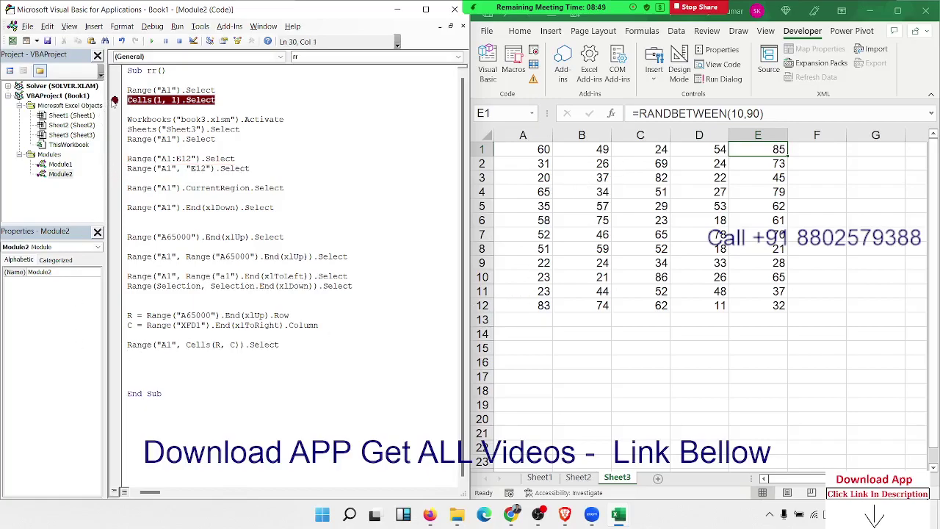
- Clear the Cells(1, 1) breakpoint, then toggle a CurrentRegion breakpoint on and off
click(114, 100)
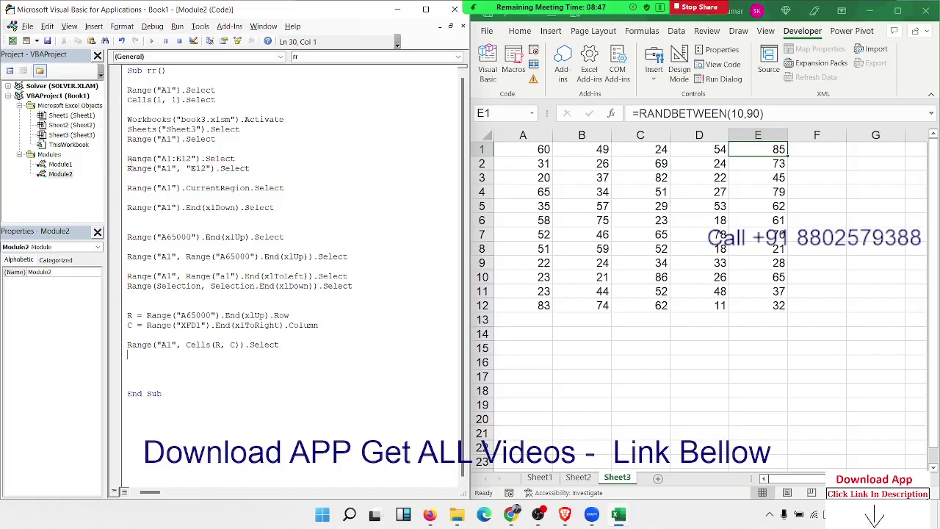
click(117, 189)
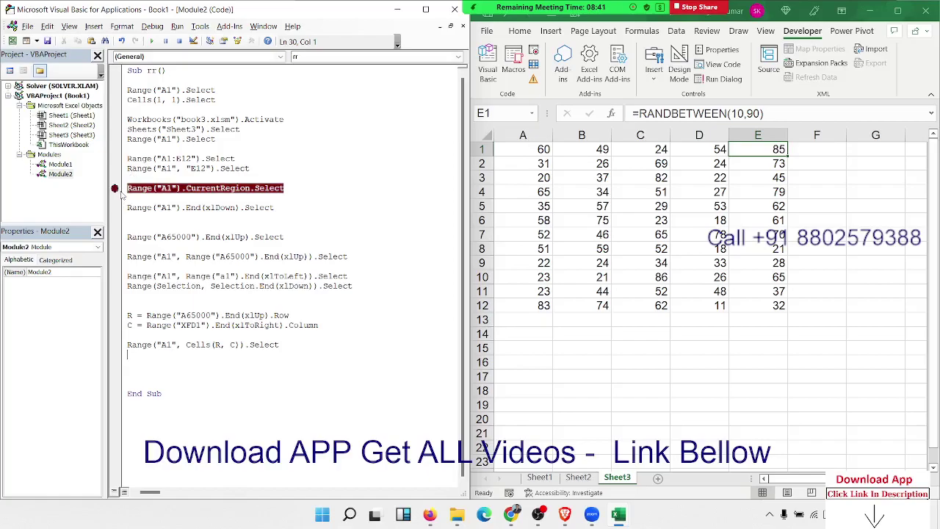
click(115, 188)
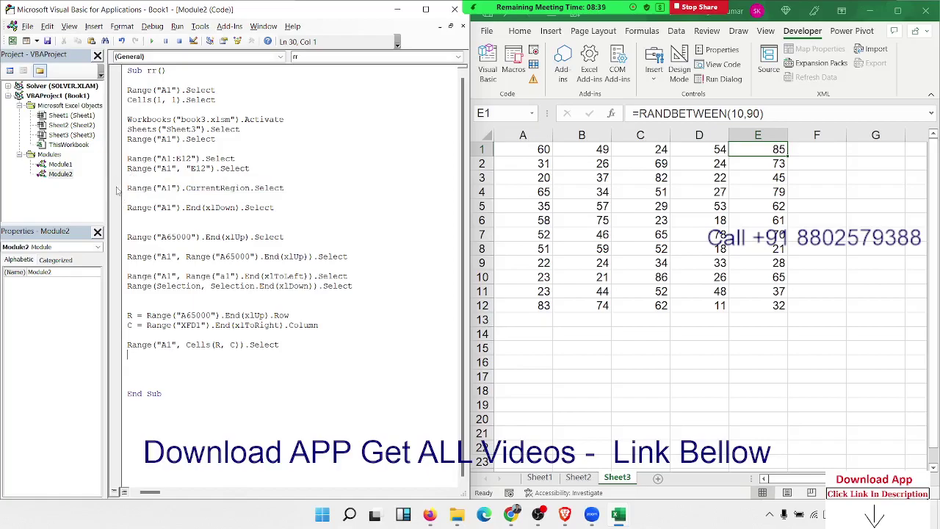
- Select B5, A1 and A13 on Sheet3, then add a blank line before End Sub
click(172, 363)
click(602, 208)
key(ctrl+Home)
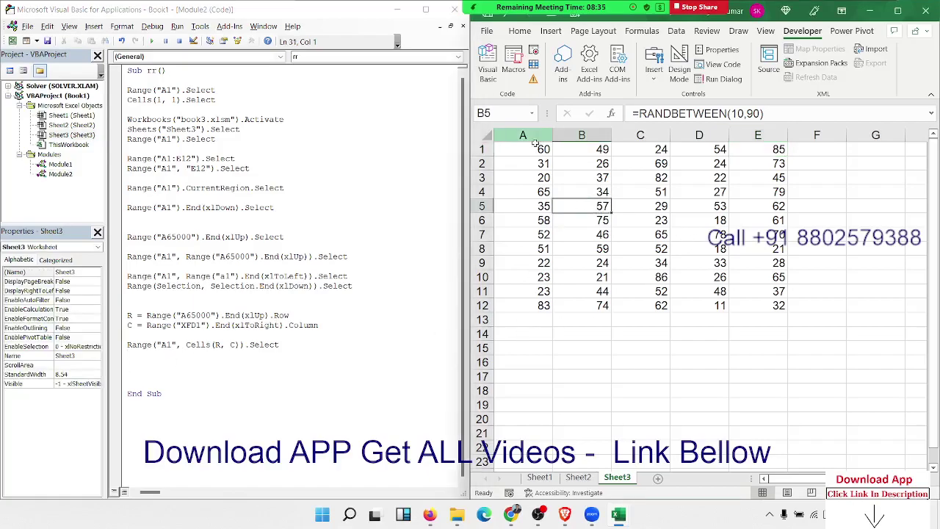
click(530, 315)
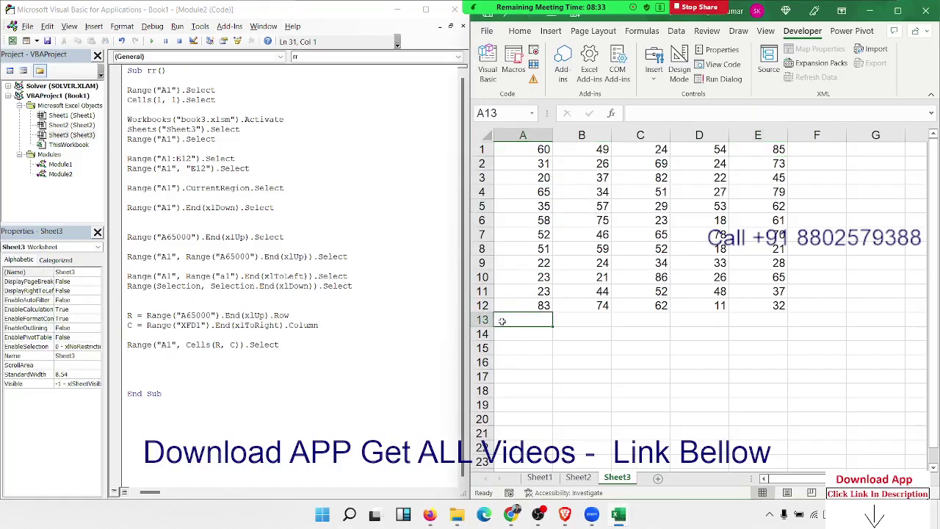
click(177, 368)
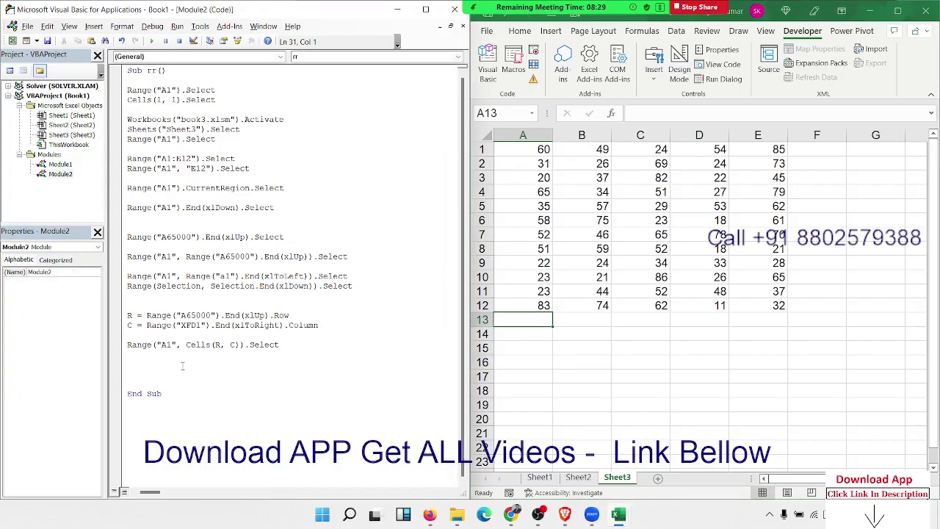
key(Return)
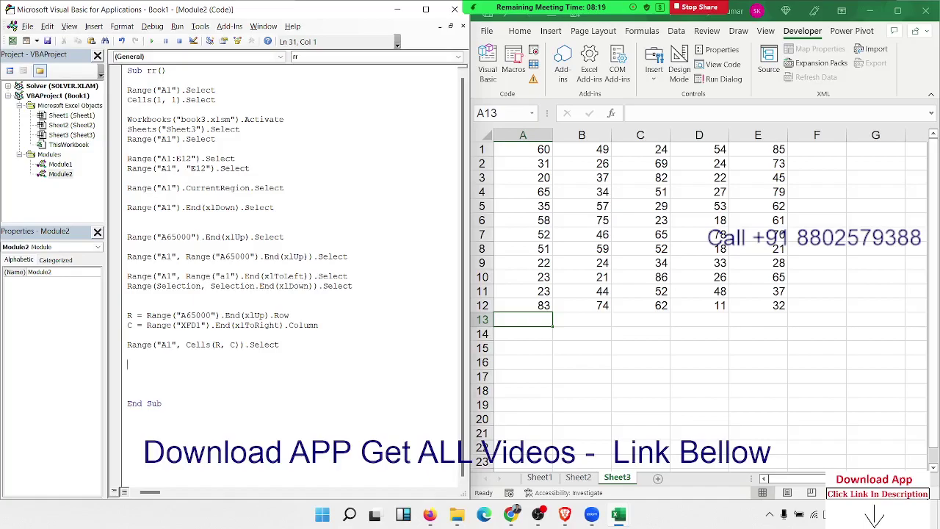
- Check in the sheet that column A's data ends at A12, with A13 the first empty cell
click(525, 307)
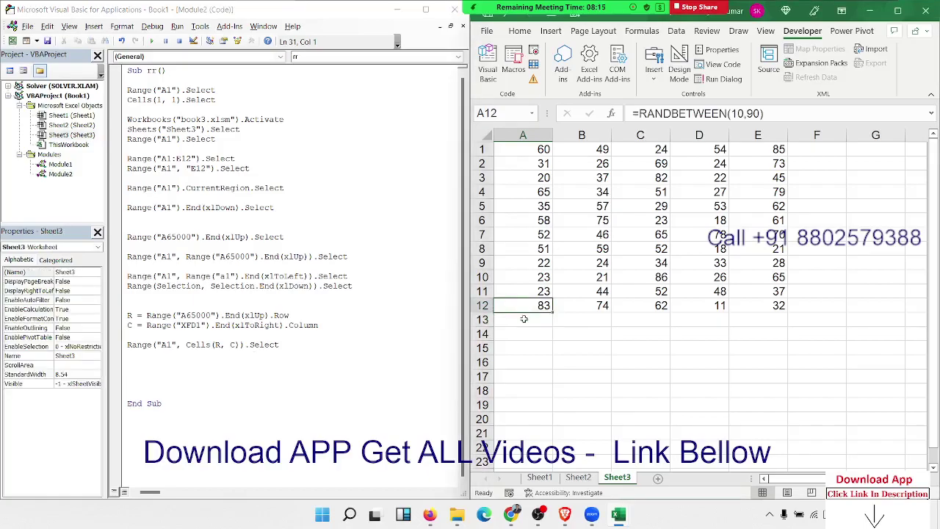
click(533, 149)
key(ctrl+Down)
click(534, 447)
key(ctrl+Up)
- Add the line Range("A65000").End(xlUp).Offset(1,0).Select just above End Sub
click(136, 364)
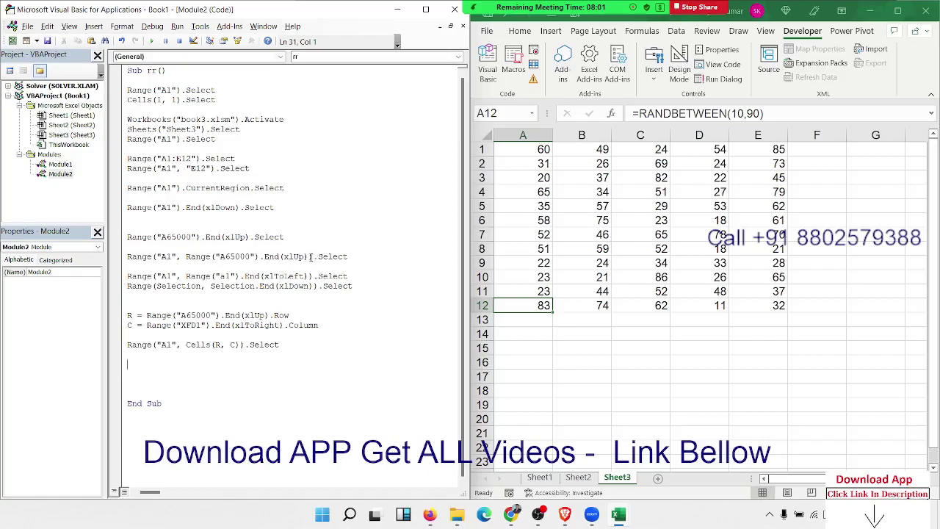
drag(311, 256, 187, 257)
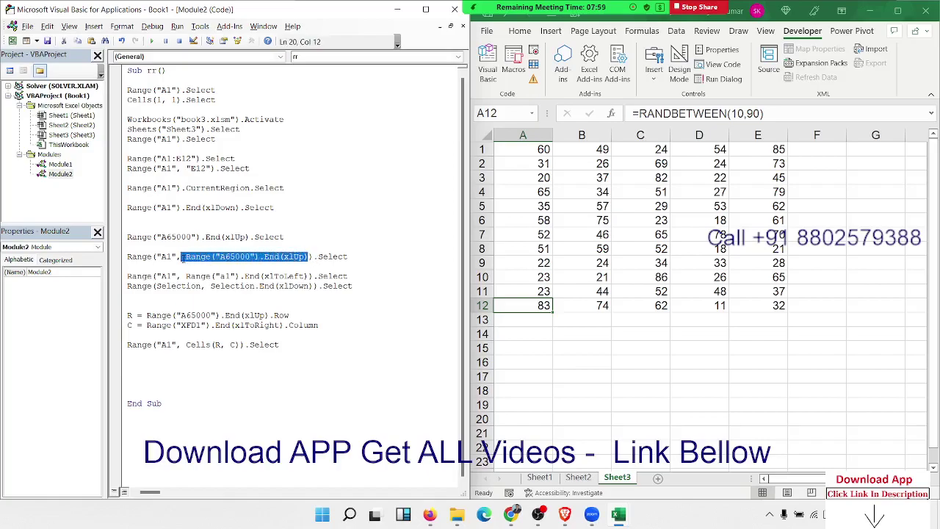
click(145, 375)
text(Range("A65000").End(xlUp))
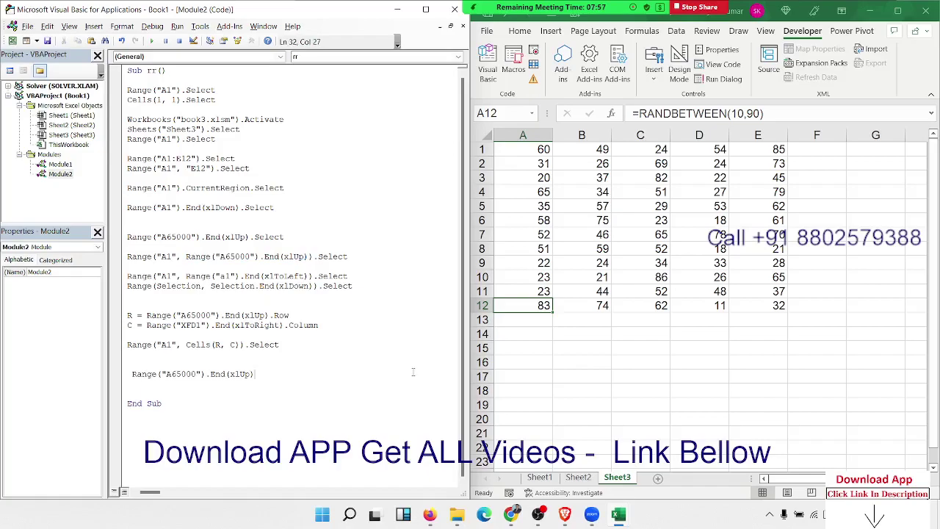
text(.Offset)
text(()
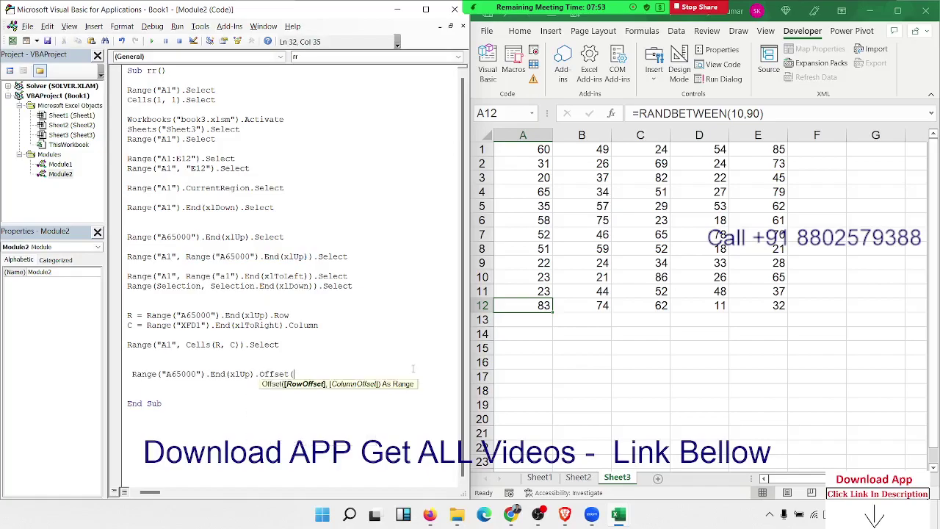
text(1,0).)
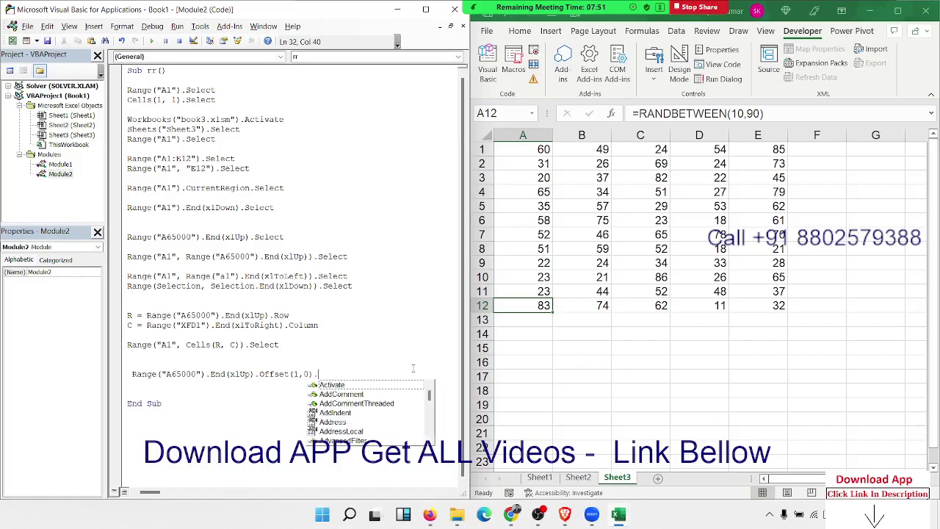
text(Select)
key(Return)
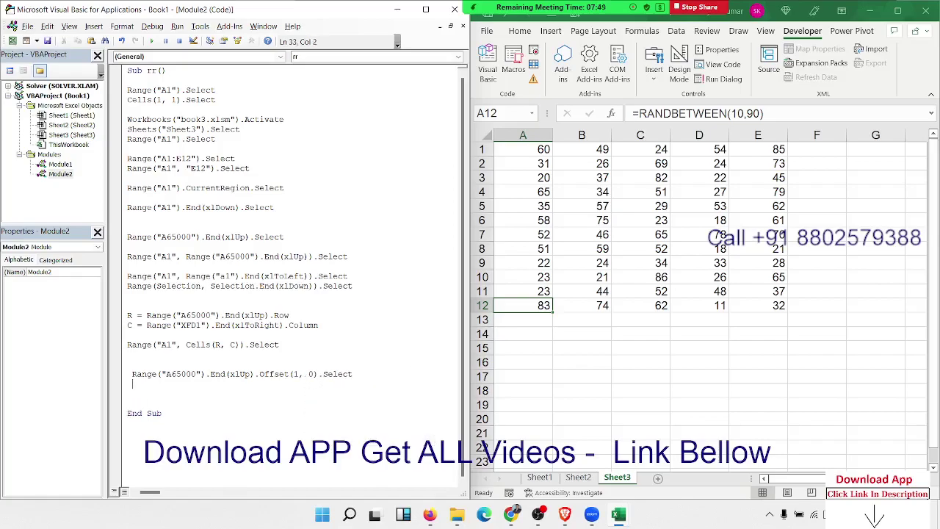
- Run the macro to confirm it selects A13, one row below the last filled cell
click(526, 449)
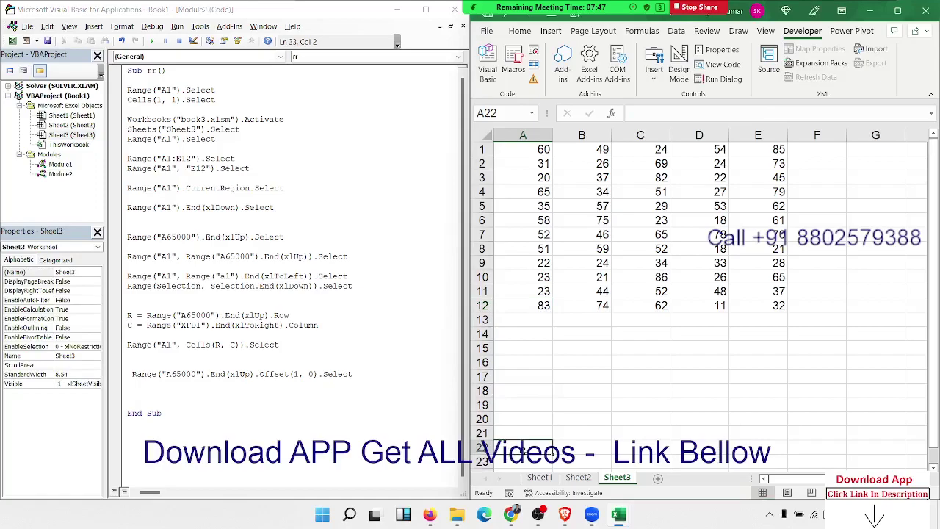
key(ctrl+Up)
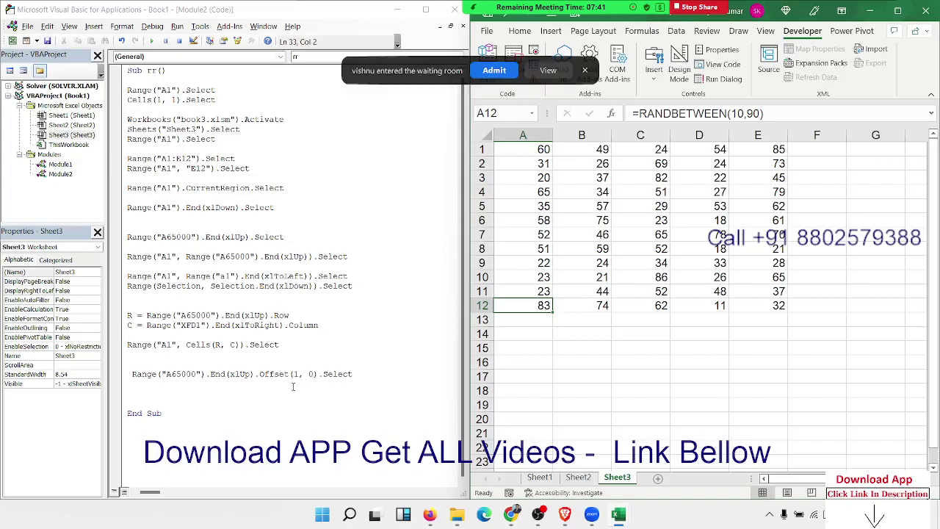
click(497, 74)
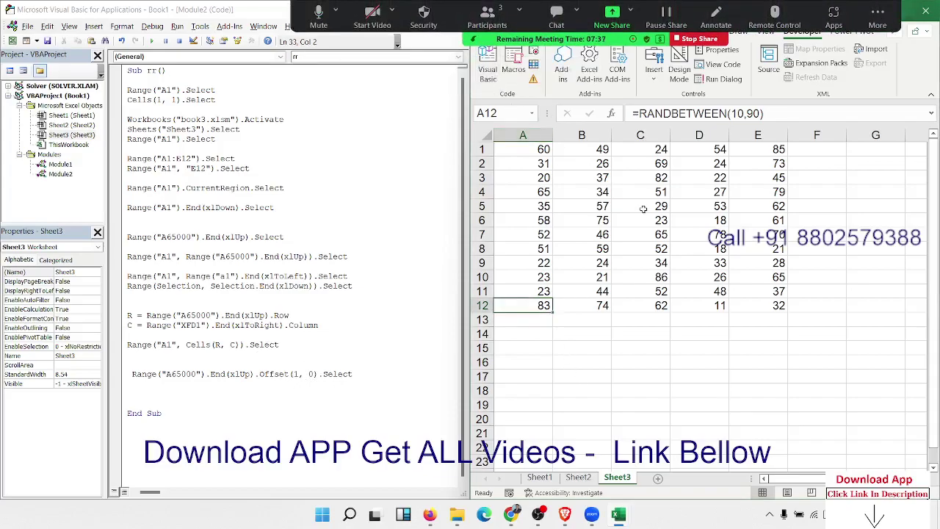
key(F5)
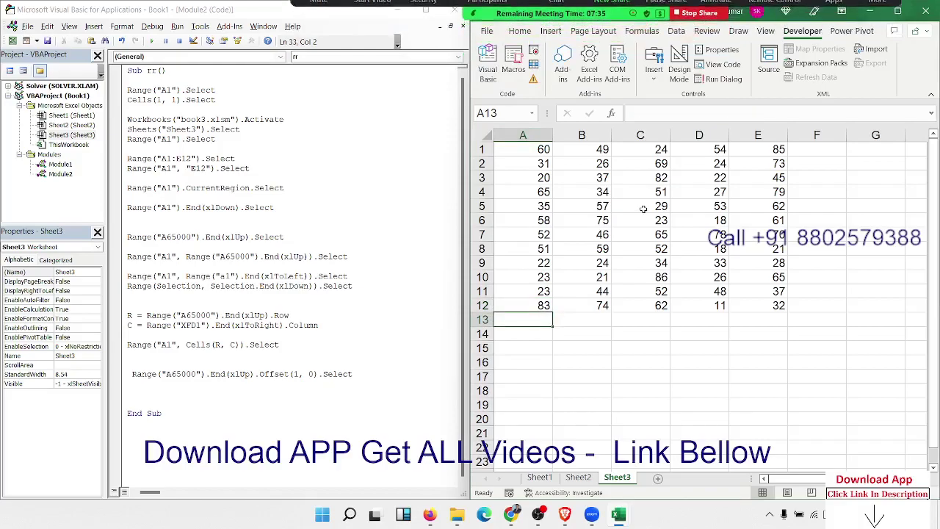
- Change the line to Offset(1, 2) and trace the new target C13 in the sheet
click(317, 371)
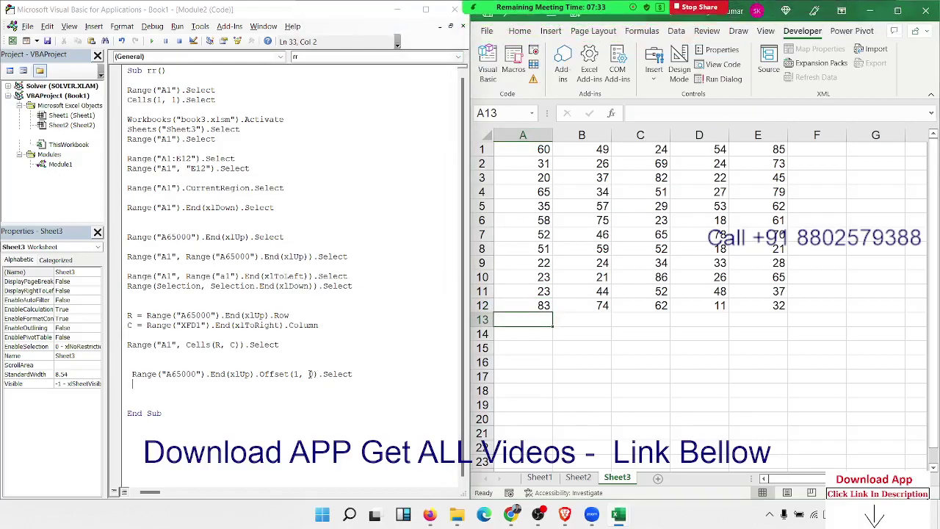
double_click(312, 374)
text(2)
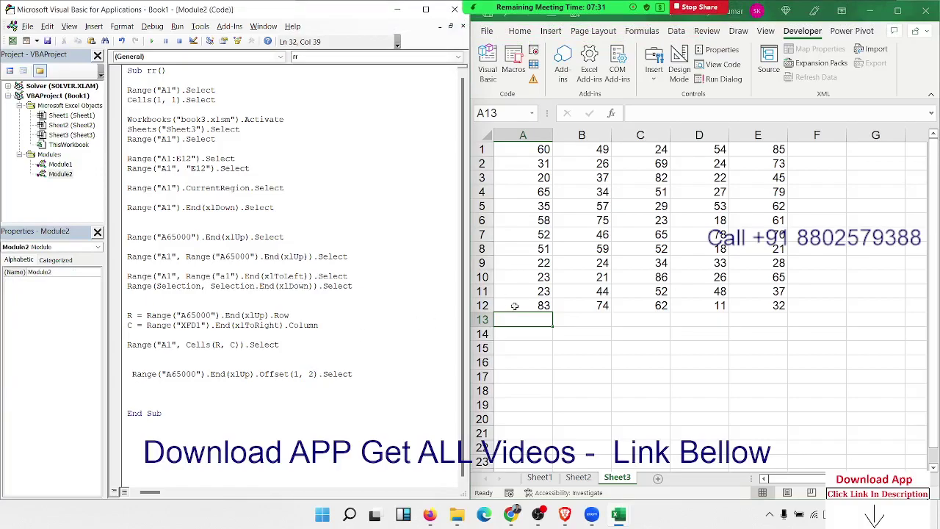
click(514, 302)
key(Down)
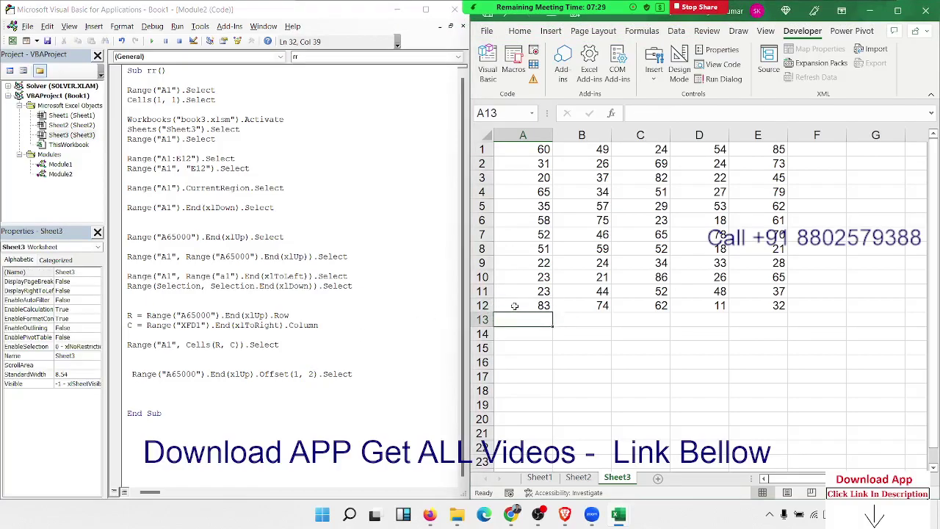
key(Right)
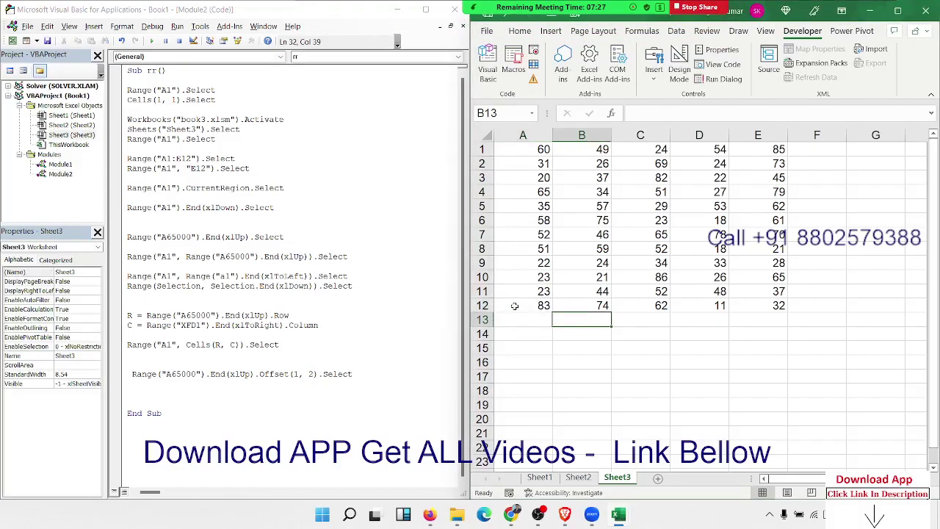
key(Right)
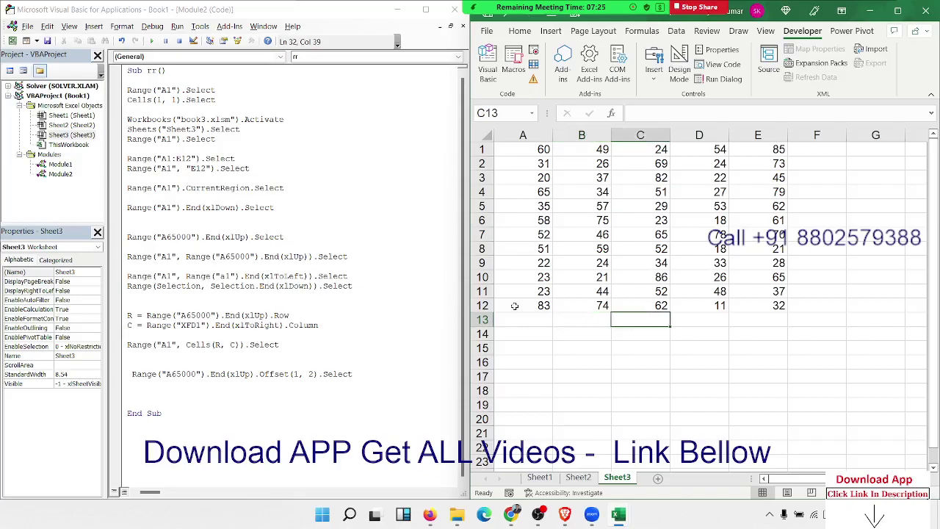
- Change the row offset to -3, giving Offset(-3, 2), and confirm it lands on C9
click(295, 374)
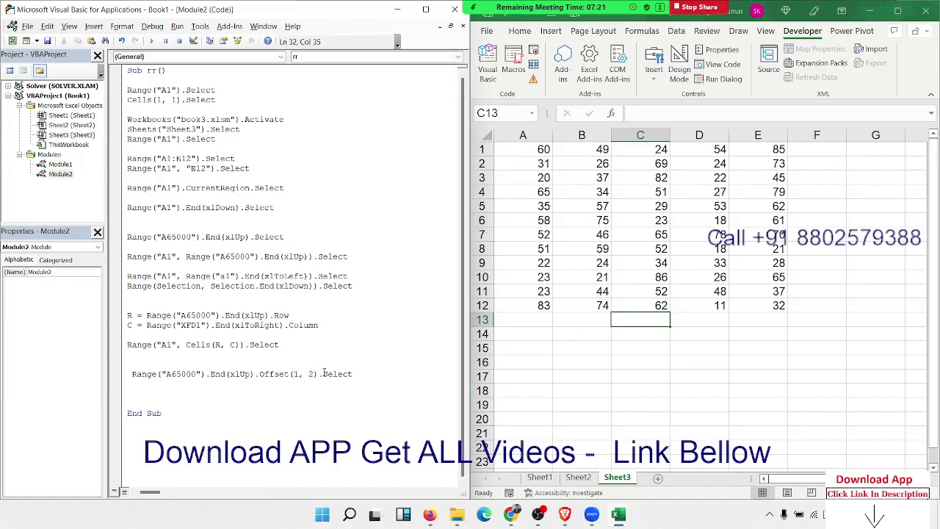
key(Delete)
text(-3)
click(534, 377)
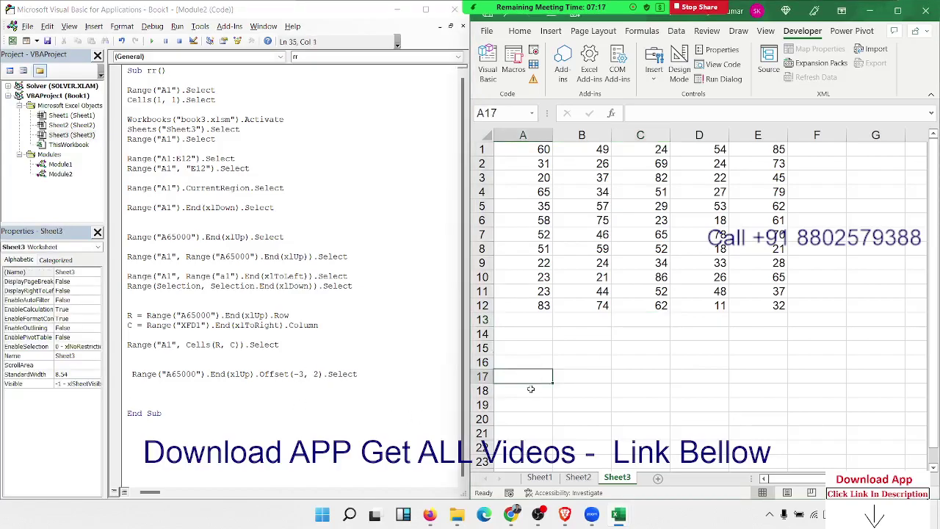
key(ctrl+Up)
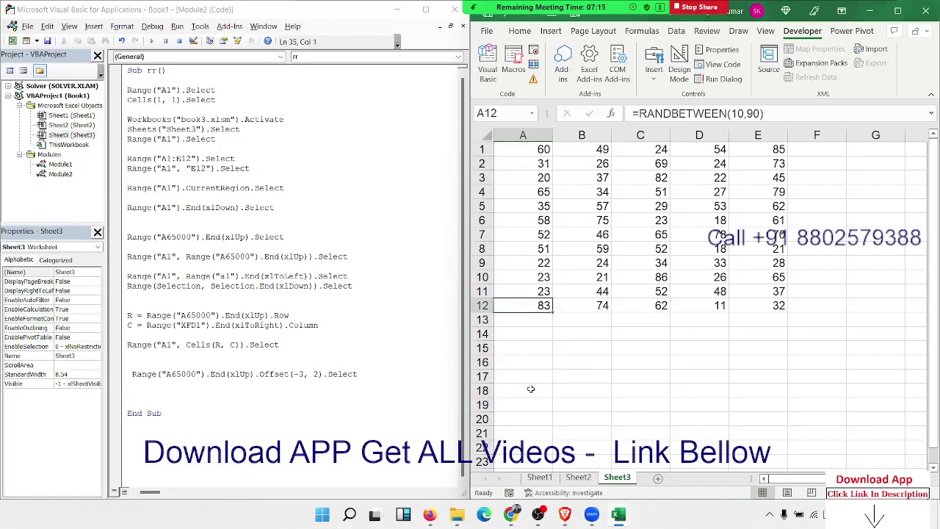
key(Up)
key(Up)
key(Up)
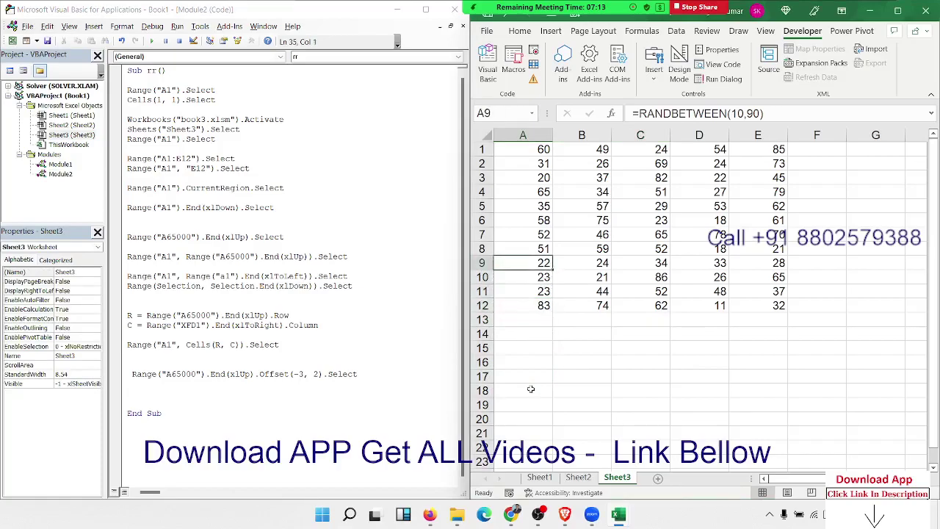
key(Right)
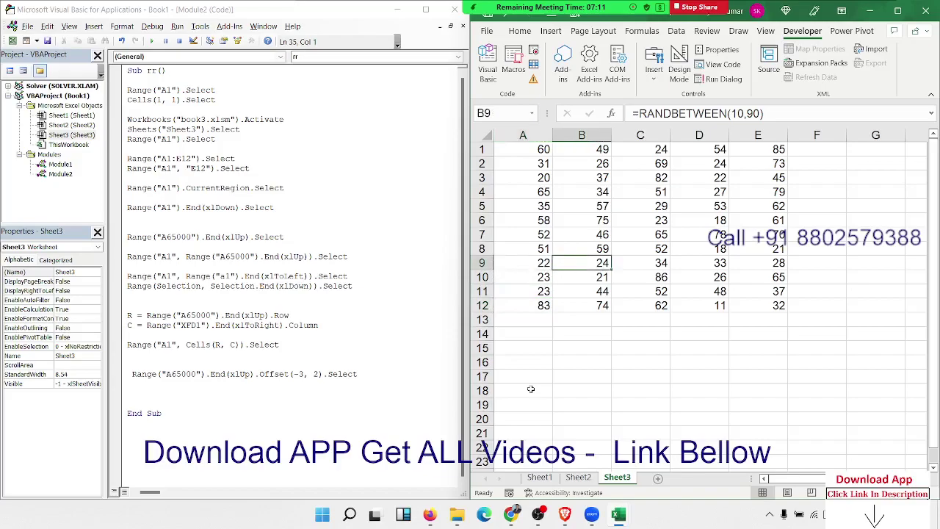
key(Right)
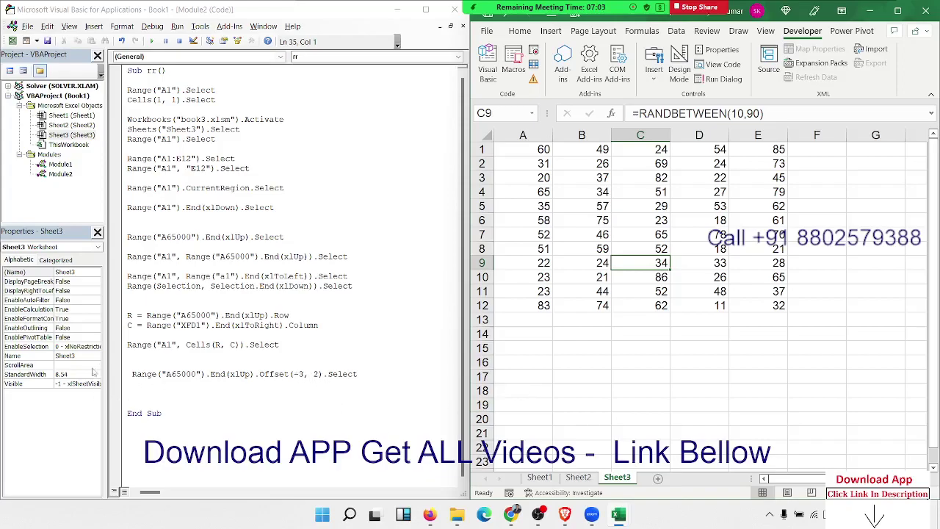
click(127, 355)
click(130, 374)
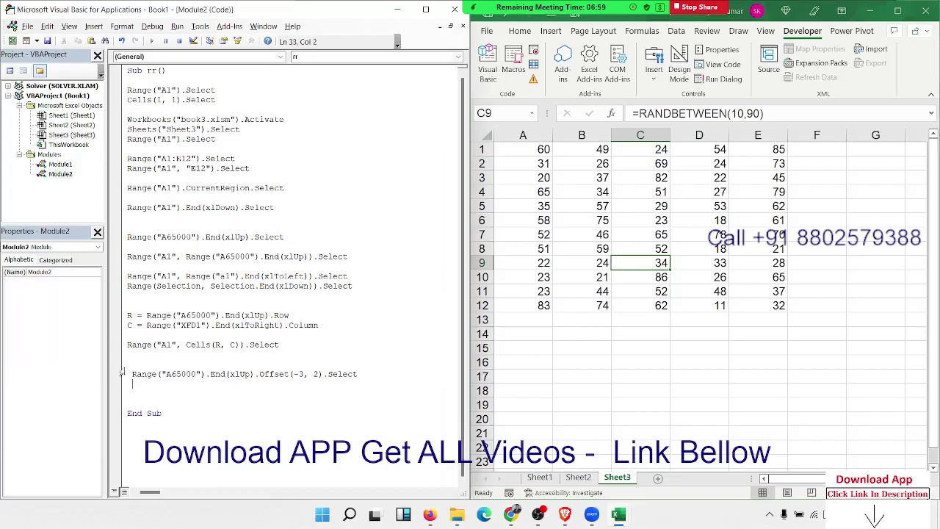
- Remove the blank lines around the Offset line and above End Sub
click(134, 375)
key(BackSpace)
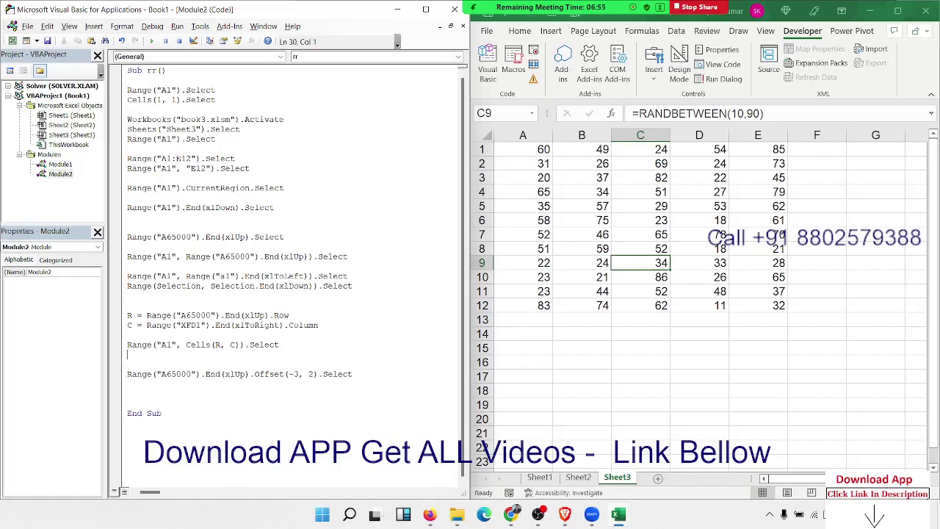
key(BackSpace)
key(BackSpace)
key(Down)
key(Delete)
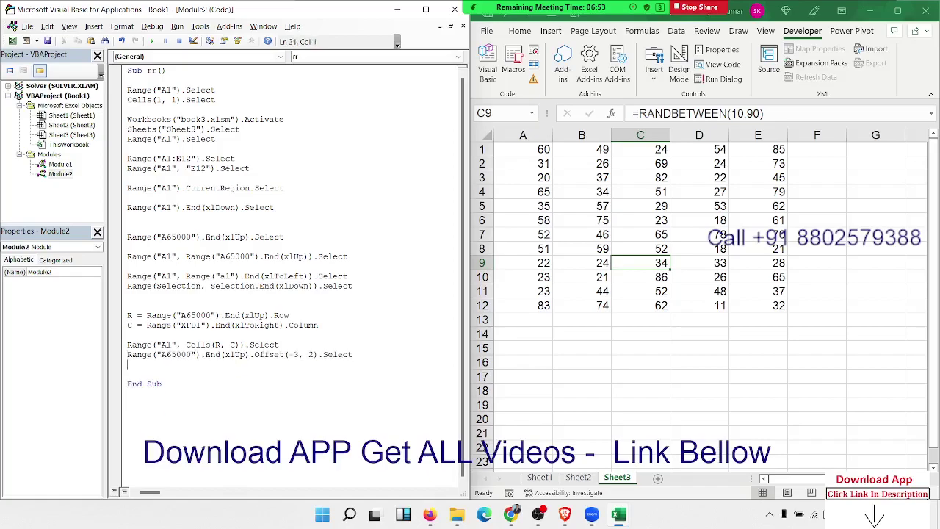
key(Delete)
key(Delete)
key(Up)
key(Up)
key(Up)
- Delete the blank lines between the R assignment, Select, End(xlUp) and CurrentRegion lines up to the Sub header
key(Delete)
click(128, 305)
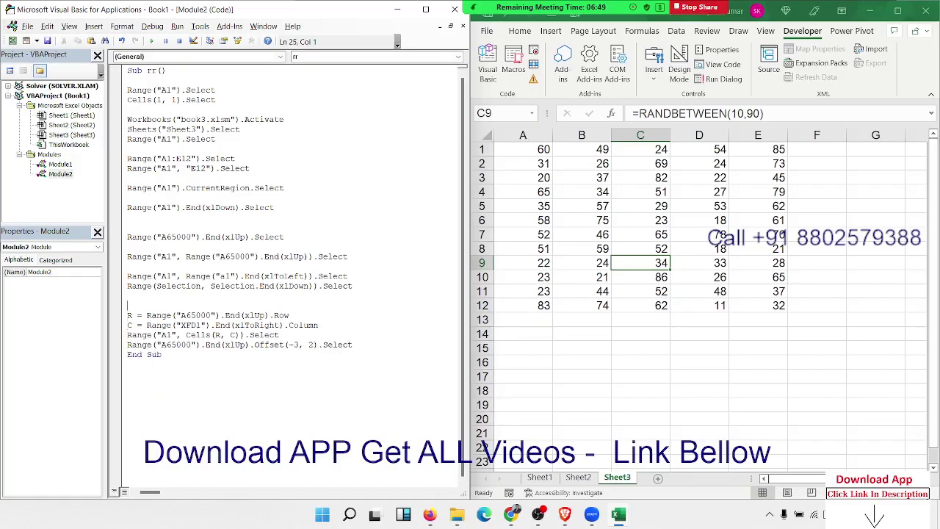
key(BackSpace)
key(Delete)
key(Up)
key(Up)
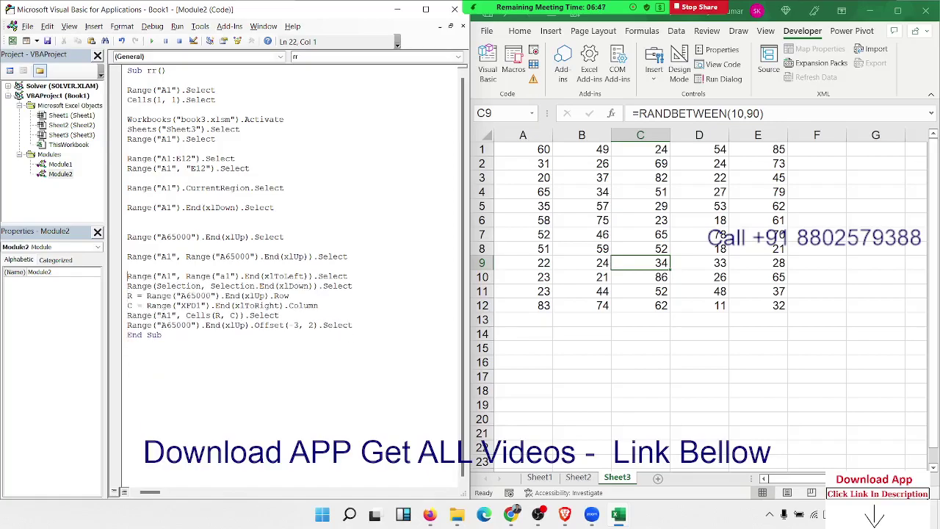
key(Down)
key(Delete)
key(Up)
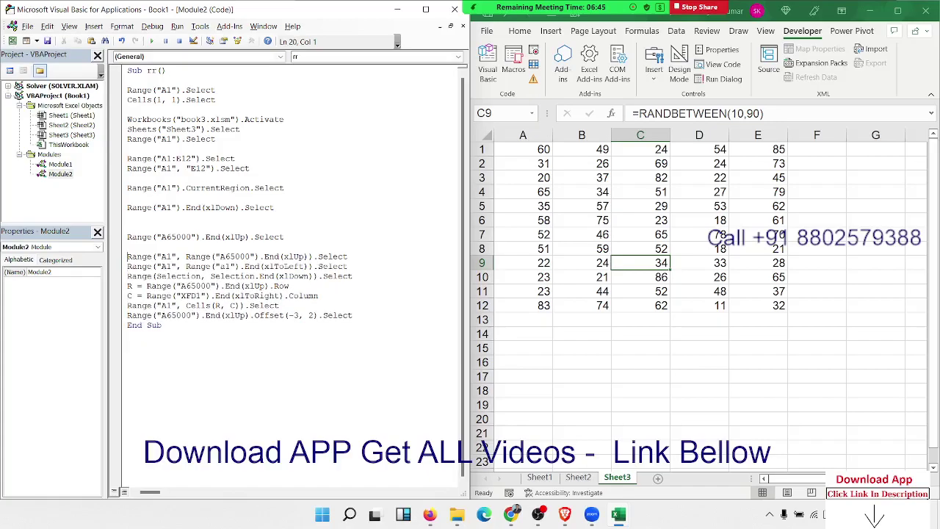
key(Up)
key(Delete)
key(Up)
key(Up)
key(Delete)
key(Up)
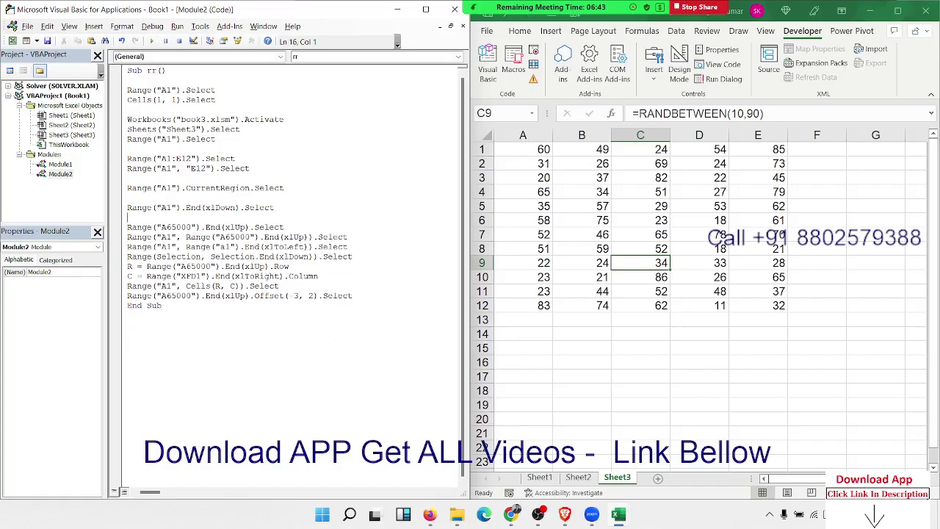
key(Delete)
key(Up)
key(Up)
key(Delete)
key(Up)
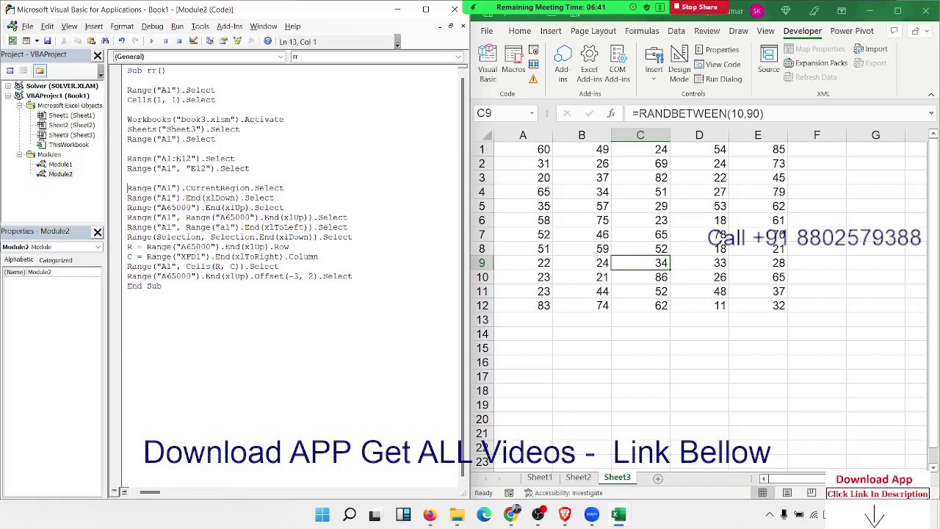
key(Up)
key(Delete)
key(Up)
key(Up)
key(Up)
key(Delete)
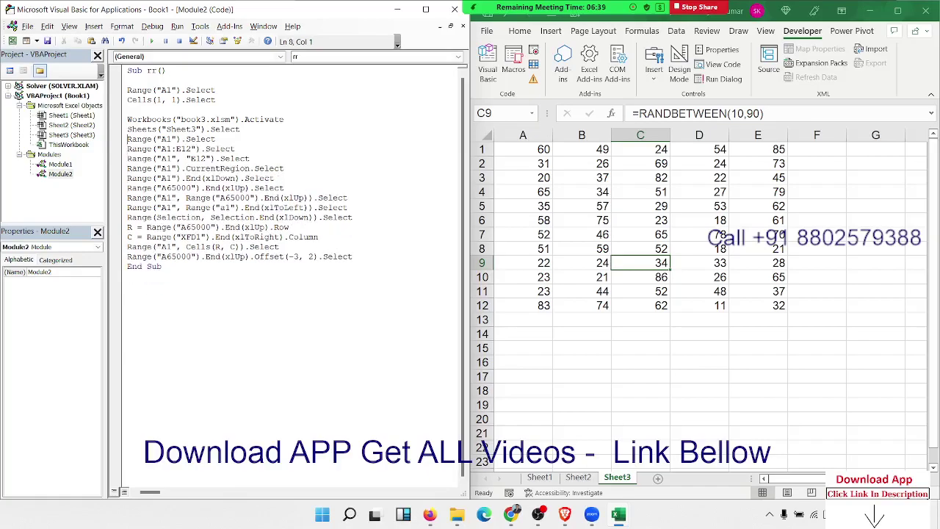
key(Up)
key(Up)
key(Up)
key(Delete)
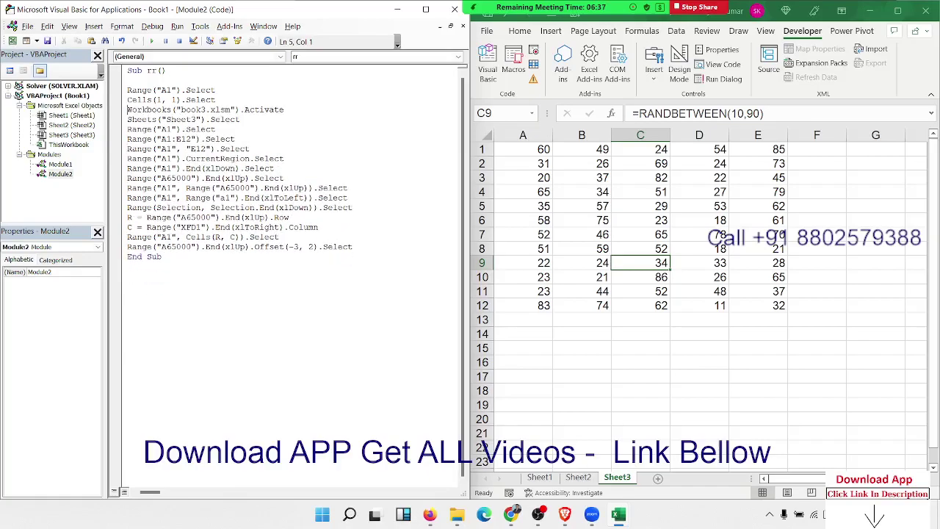
key(Up)
key(Up)
- Insert empty lines above End Sub for new code
key(Up)
key(Delete)
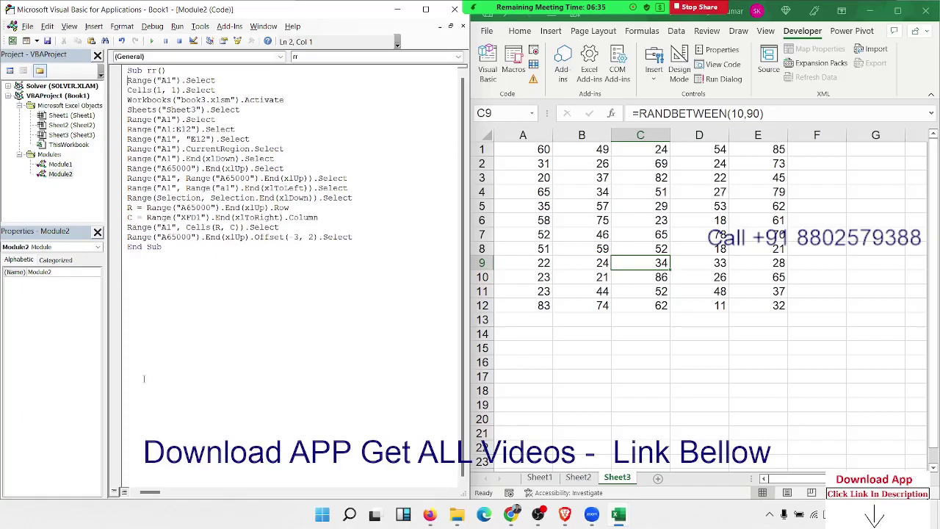
click(177, 288)
key(Up)
key(Up)
key(Return)
key(Return)
key(Return)
key(Return)
key(Return)
key(Return)
key(Up)
key(Up)
key(Up)
key(Up)
- Add Sheet4 and code Range("A1").Value = "Name" in the macro
click(658, 478)
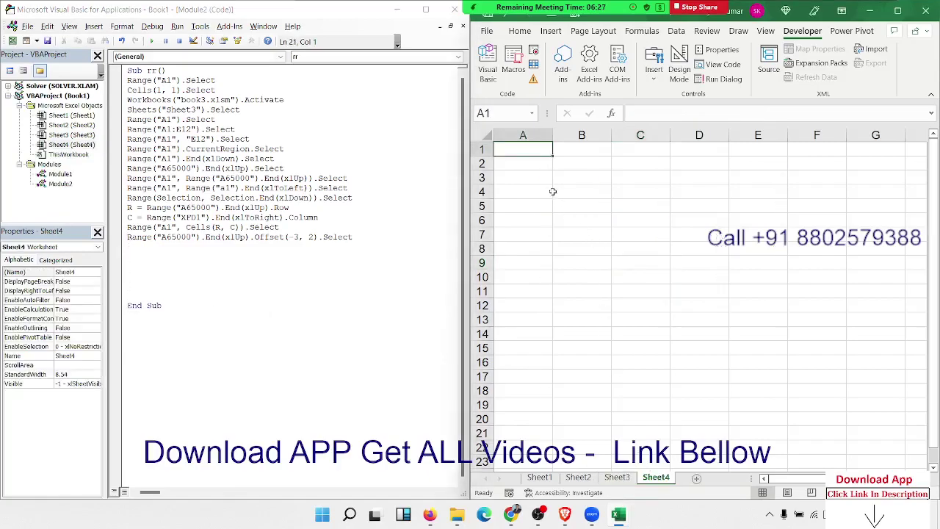
click(150, 266)
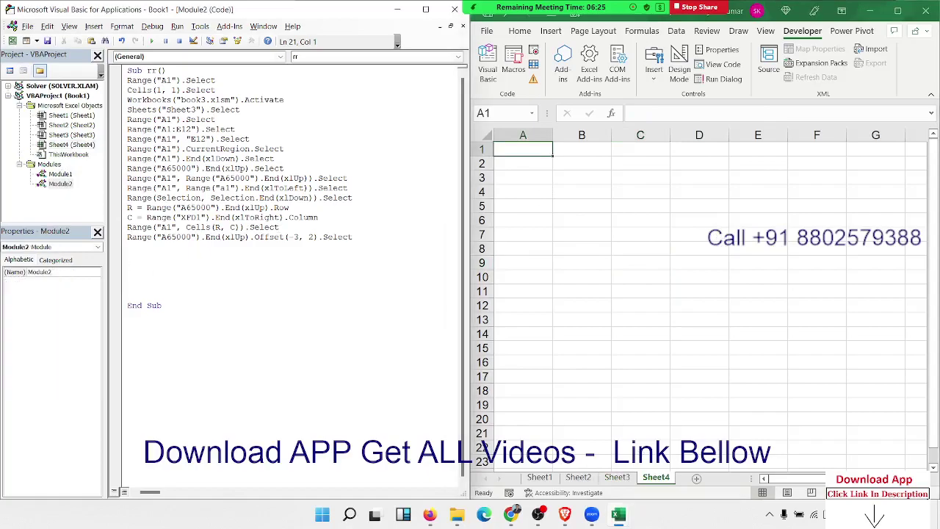
text(RANGE()
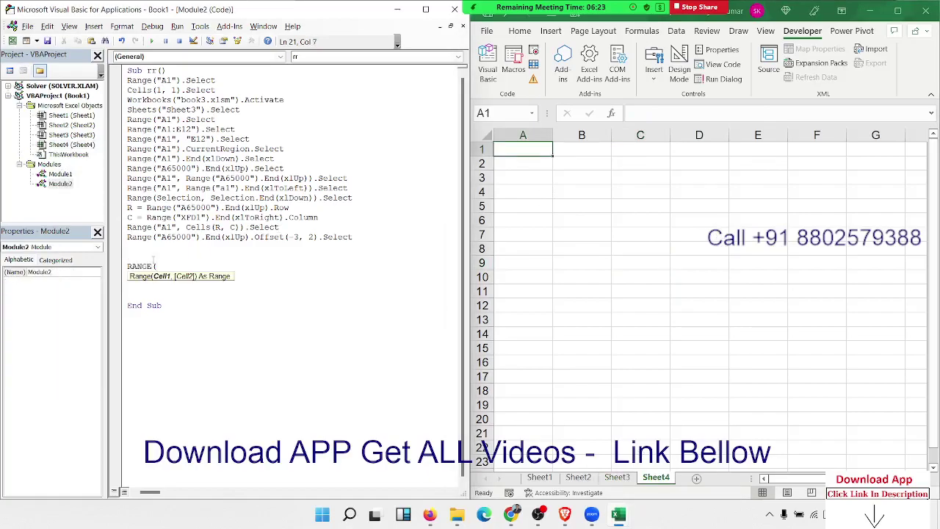
text("a1")
text().)
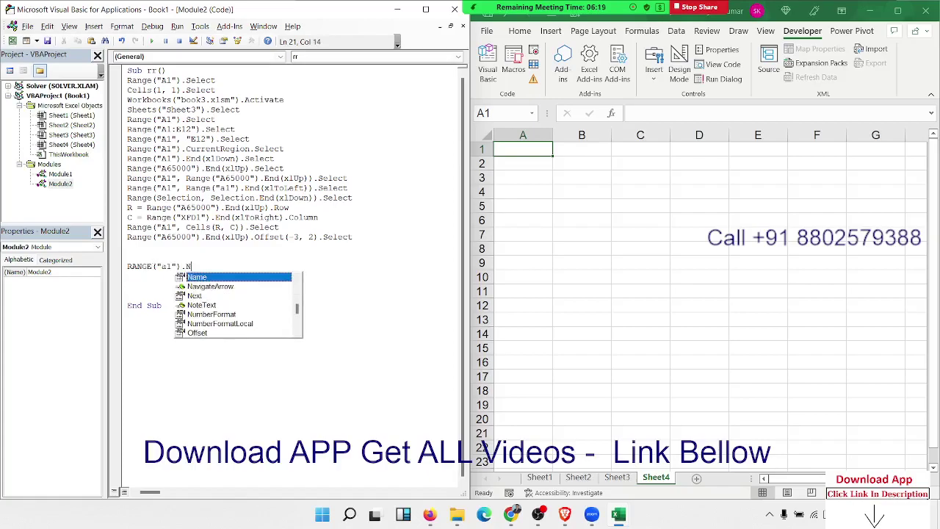
text(V)
key(Tab)
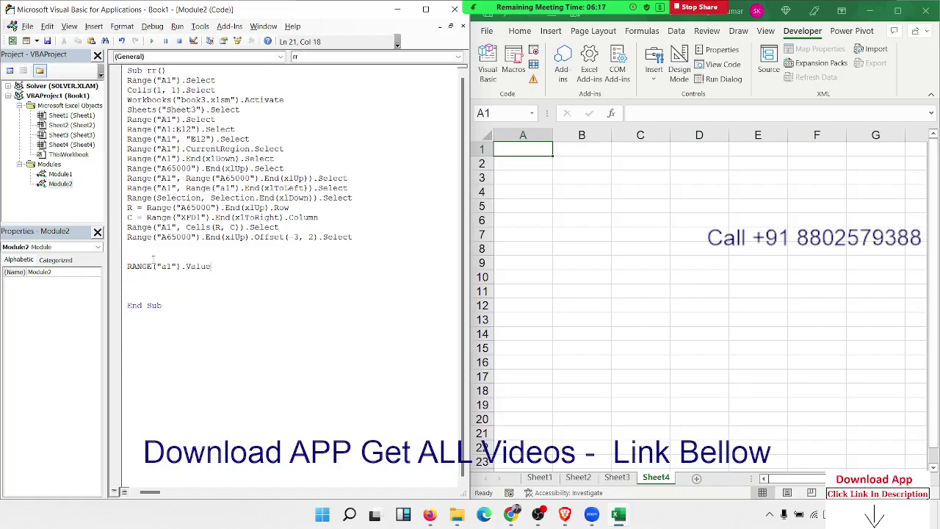
text(="nAME)
key(BackSpace)
key(BackSpace)
key(BackSpace)
key(BackSpace)
text(a)
key(BackSpace)
text(A)
key(BackSpace)
key(BackSpace)
text(Name)
text(")
key(Return)
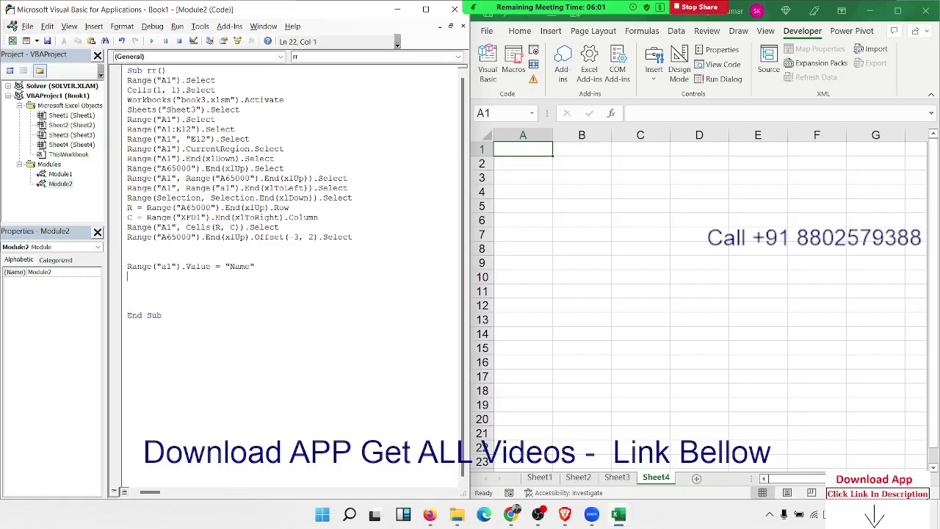
- Add lines writing "Roll" to B1 and "Marks" to C1 via .Formula
text(range)
text(("B1)
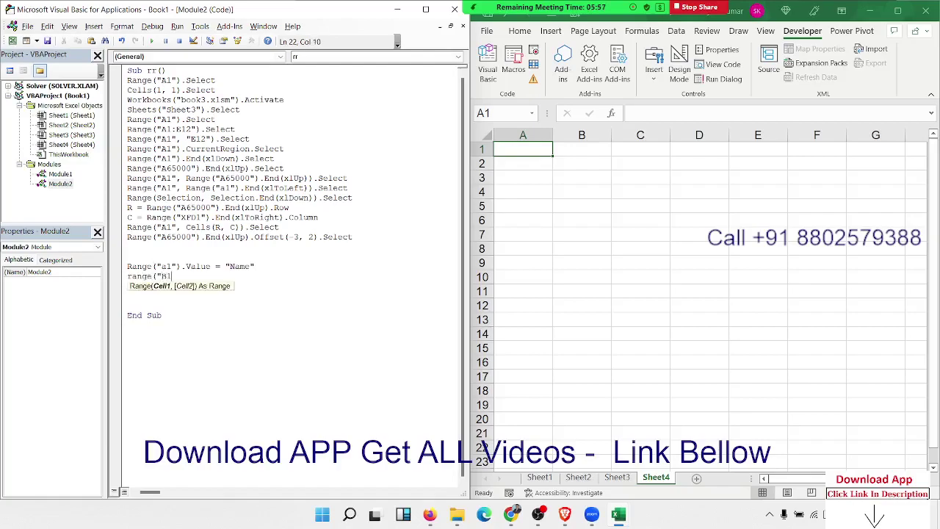
text(")
text().)
key(BackSpace)
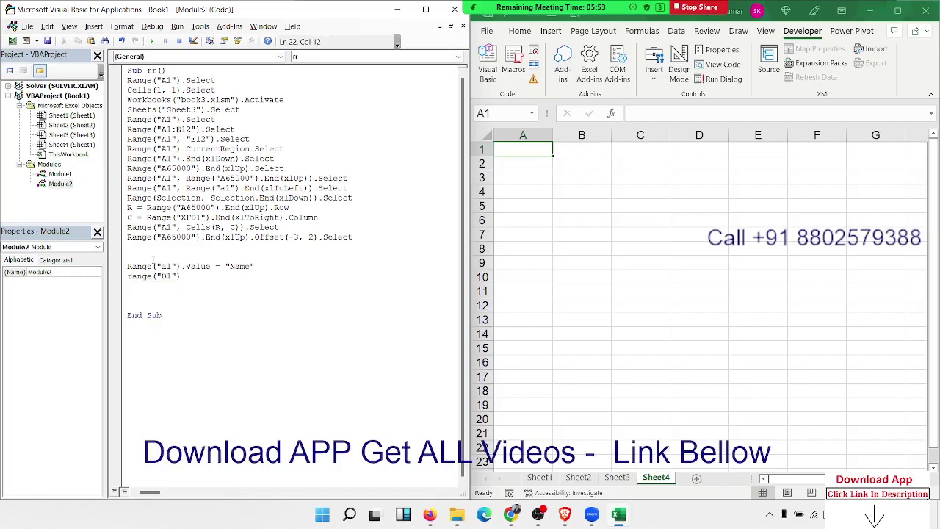
text("Rol)
text(l")
key(Return)
text(r)
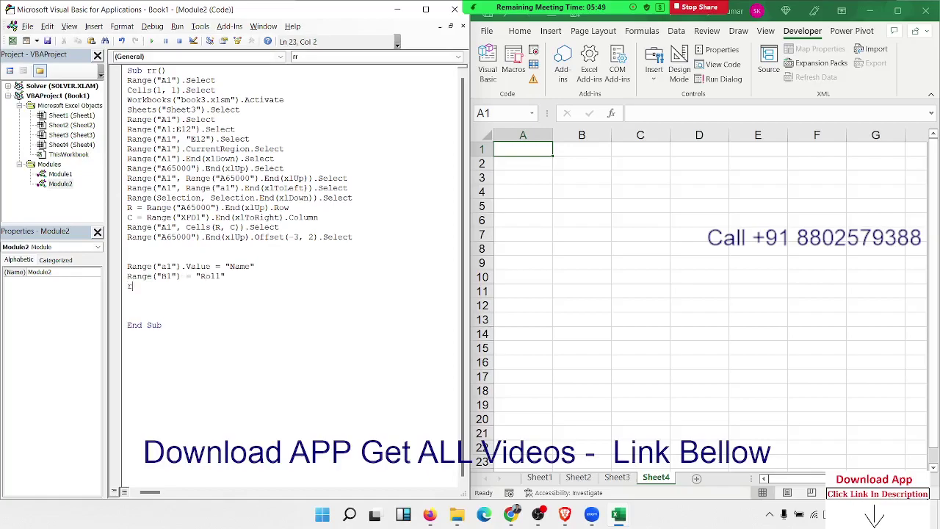
text(ange()
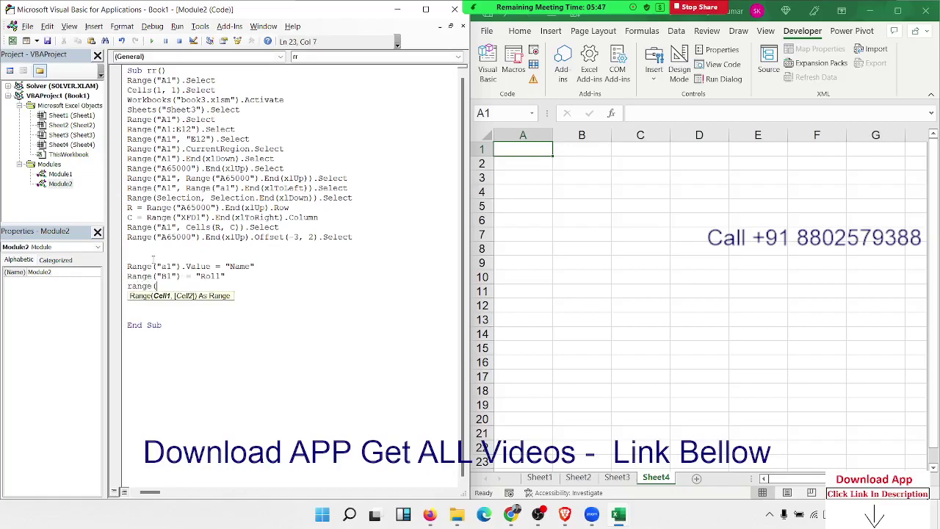
text("C1")
text().fo)
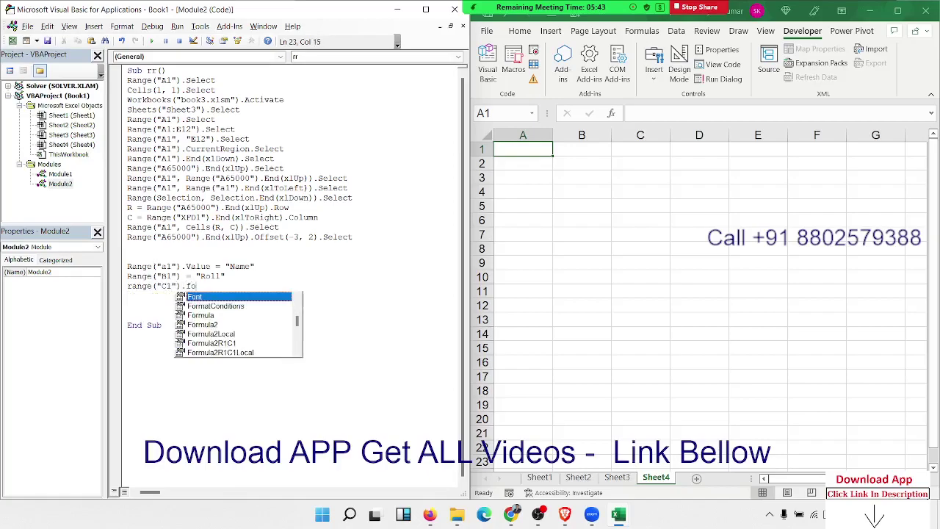
text(rmu)
key(Tab)
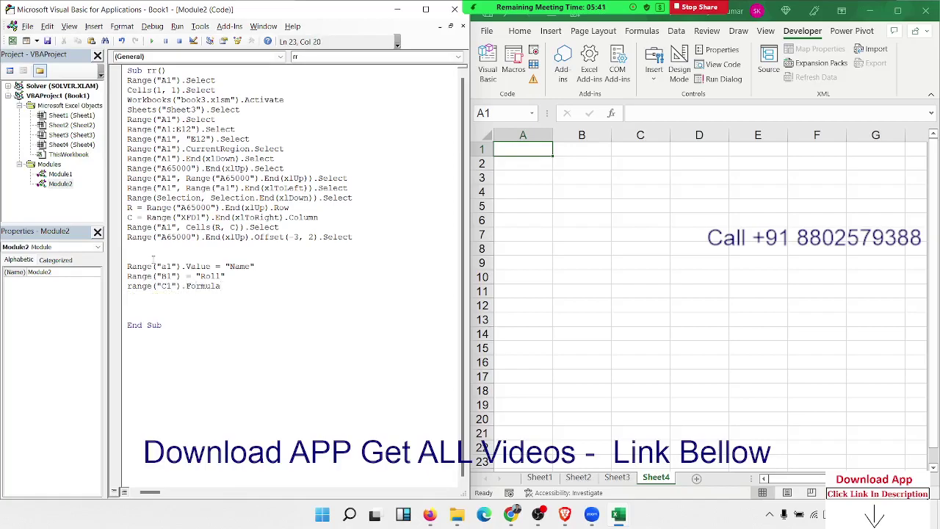
text(")
text(Mar)
key(BackSpace)
key(BackSpace)
text(arks)
key(Return)
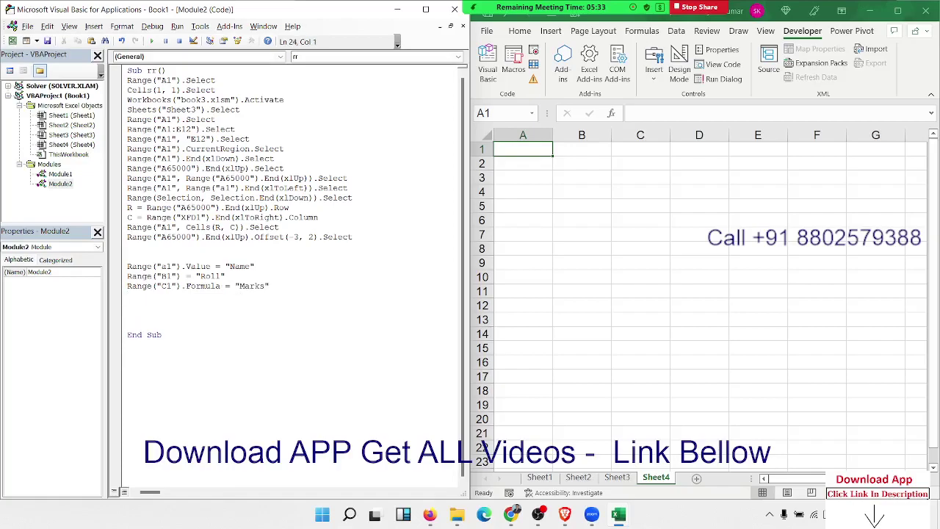
- Type Name, Roll and Marks by hand into Sheet4 cells A1, B1 and C1
click(545, 161)
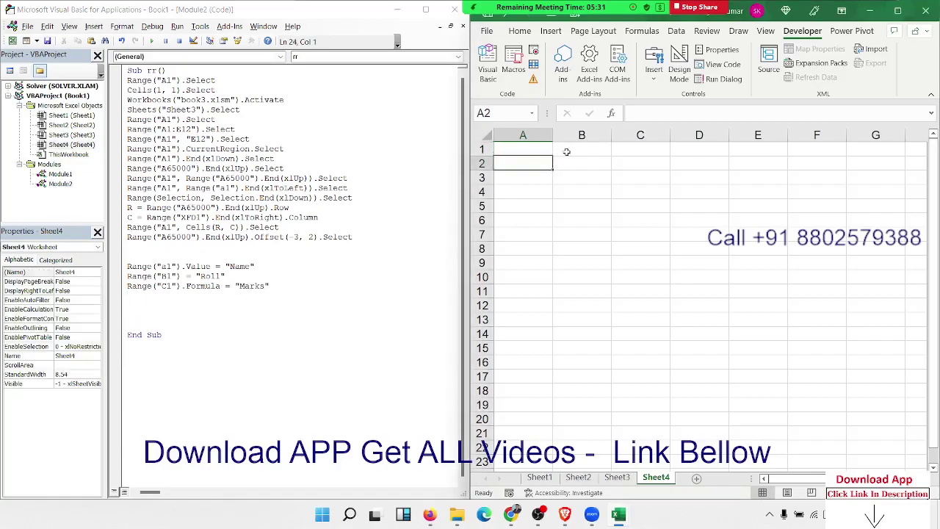
click(544, 150)
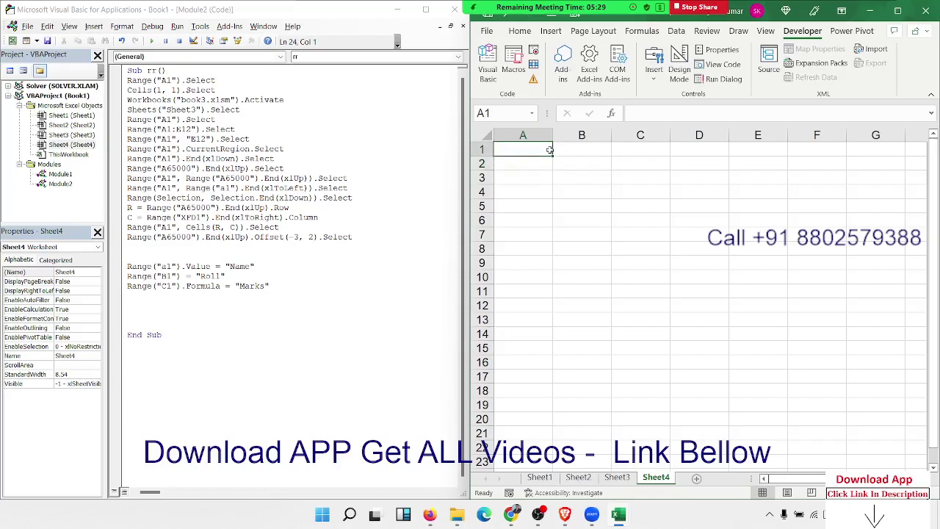
text(Name)
key(Tab)
text(Ro)
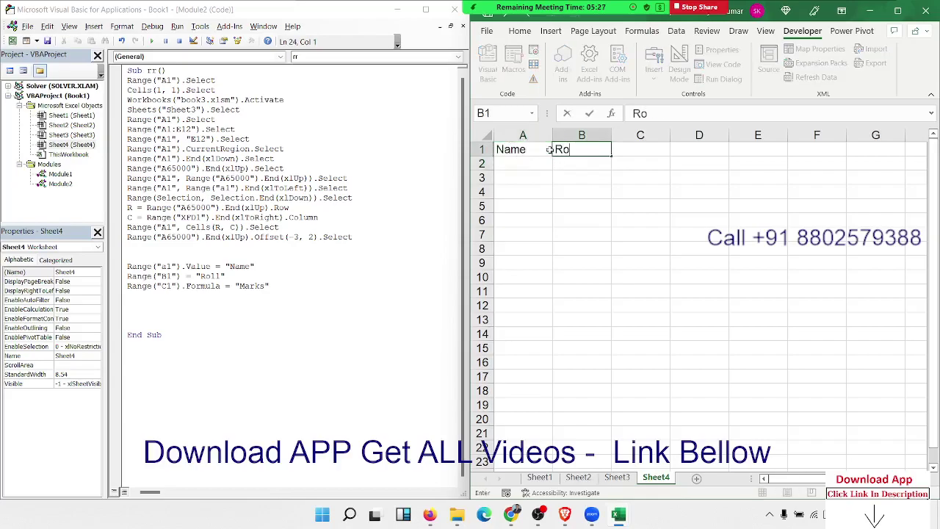
text(ll)
key(Tab)
text(Mar)
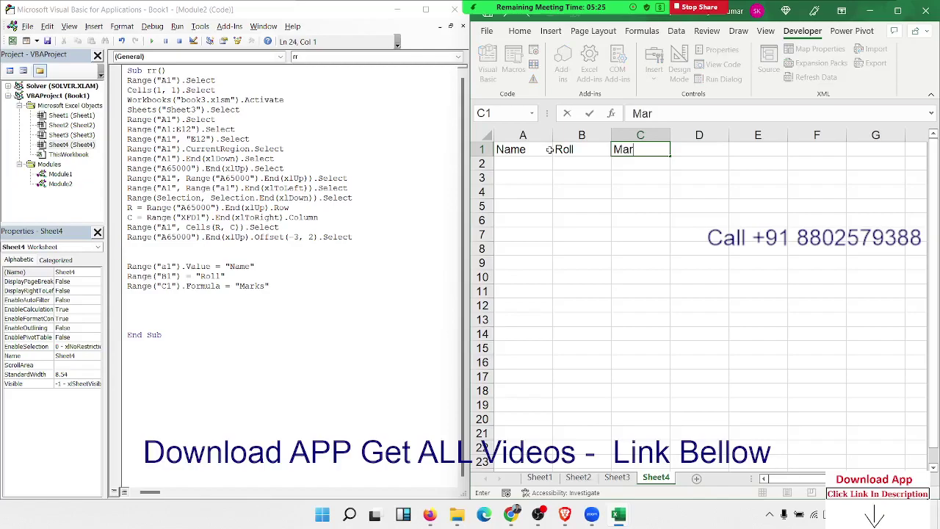
text(ks)
key(Return)
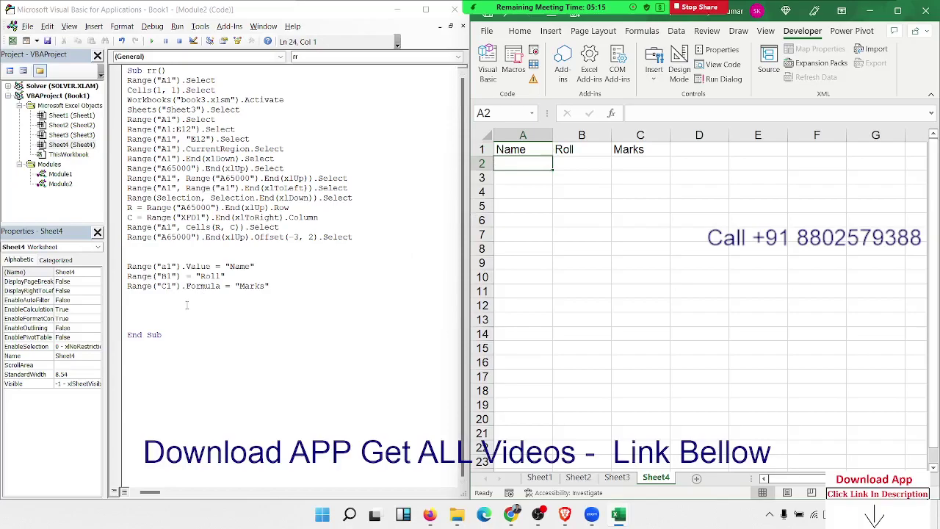
- Enter 58 in D2, then replace it with the formula =50+60 showing 110
drag(128, 295, 127, 256)
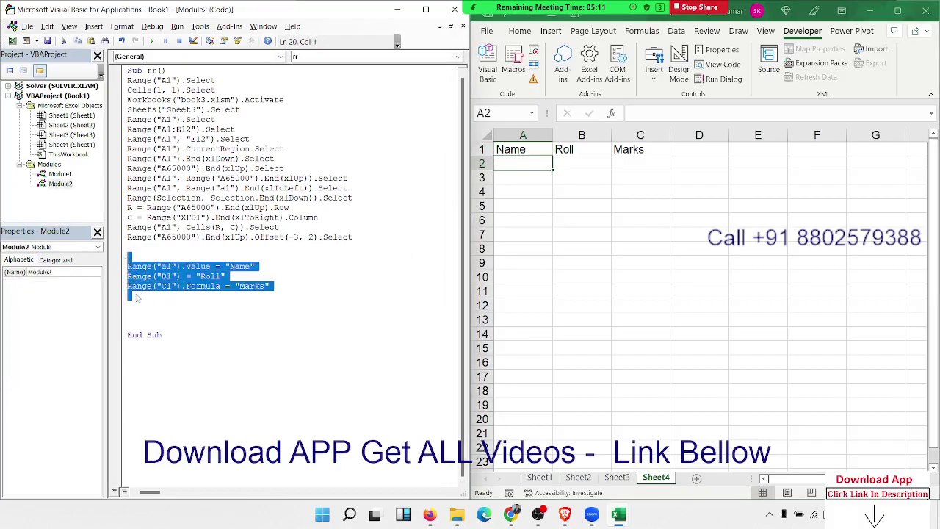
click(710, 162)
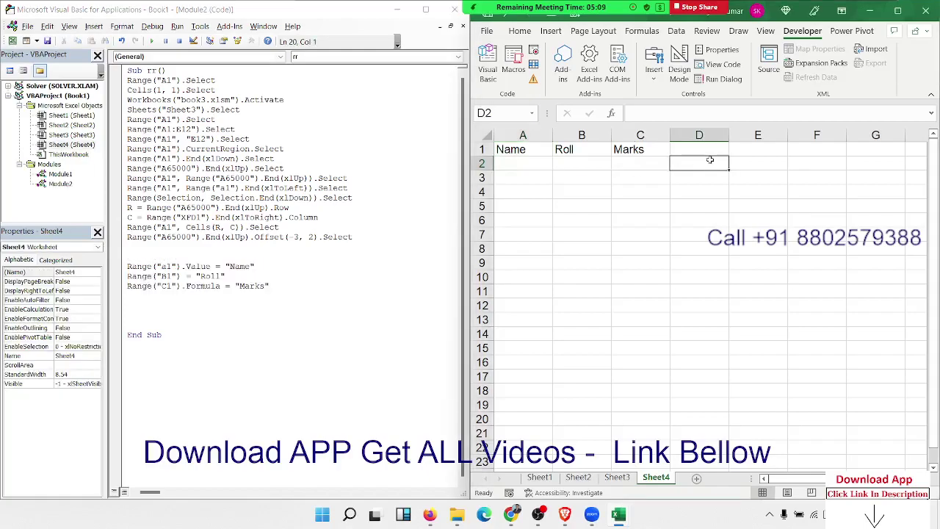
text(58)
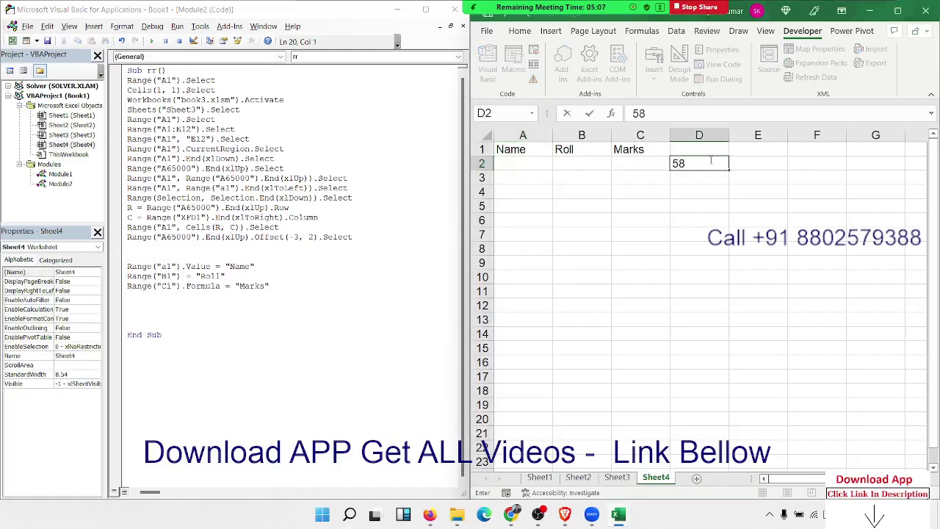
key(Return)
click(710, 162)
text(=)
text(50+60)
key(Return)
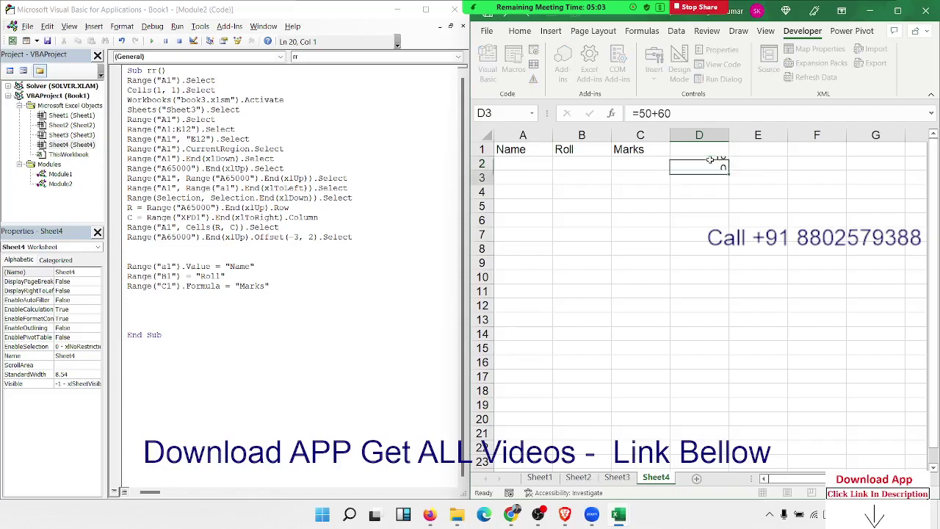
click(712, 163)
click(545, 160)
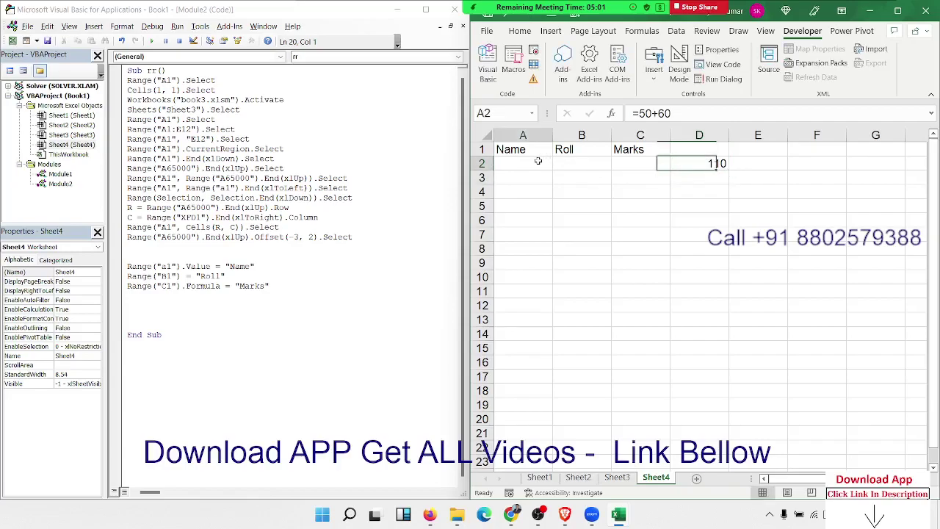
click(568, 165)
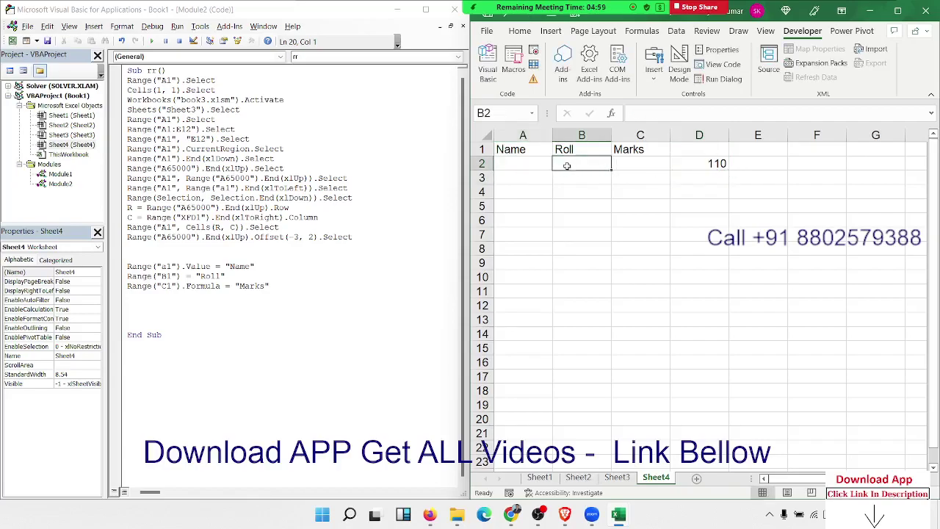
click(139, 303)
click(138, 303)
- Write Range("B2").Value = Range("D2").Value in the rr macro
text(r)
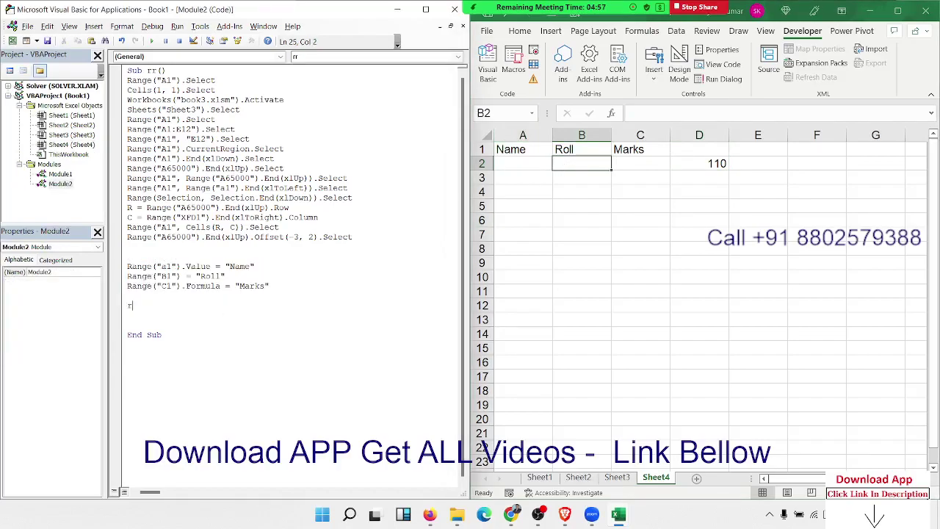
text(ange()
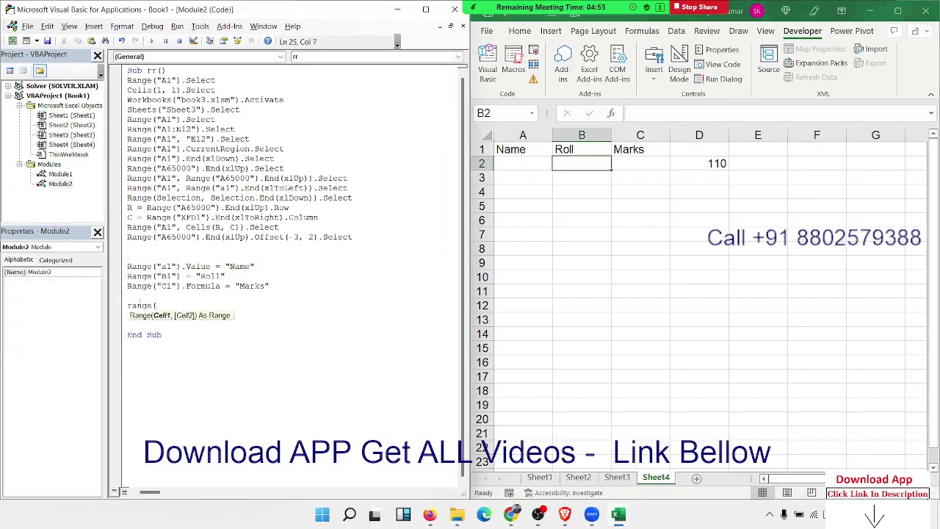
text("B)
text(2"))
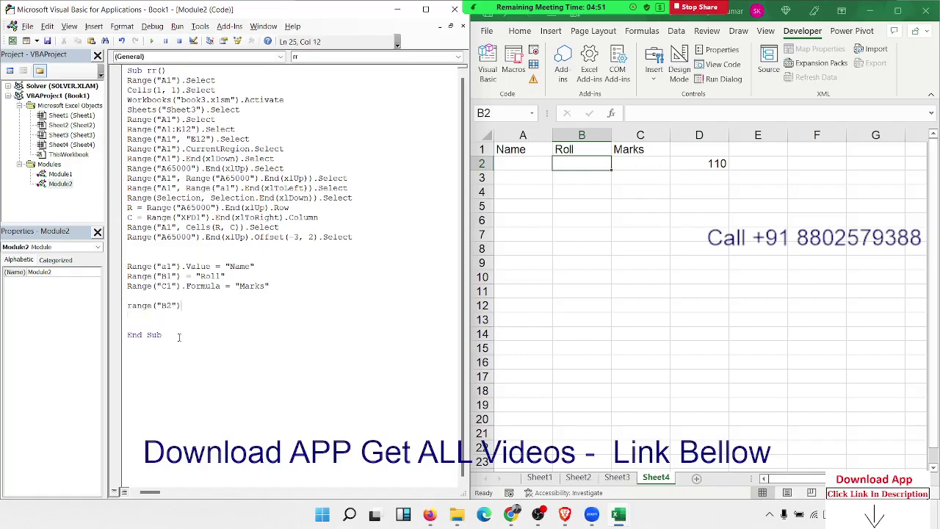
text(.value =)
text( ra)
text(nge()
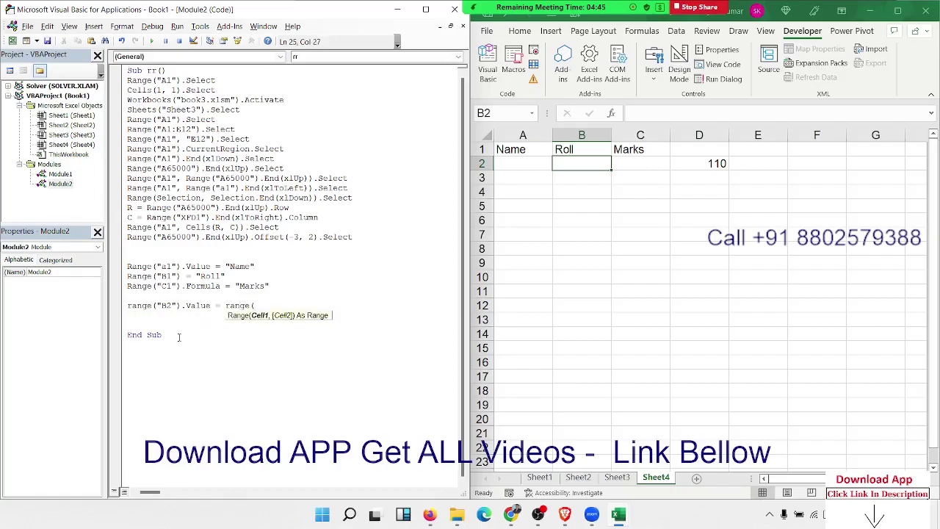
text("D)
text(2").)
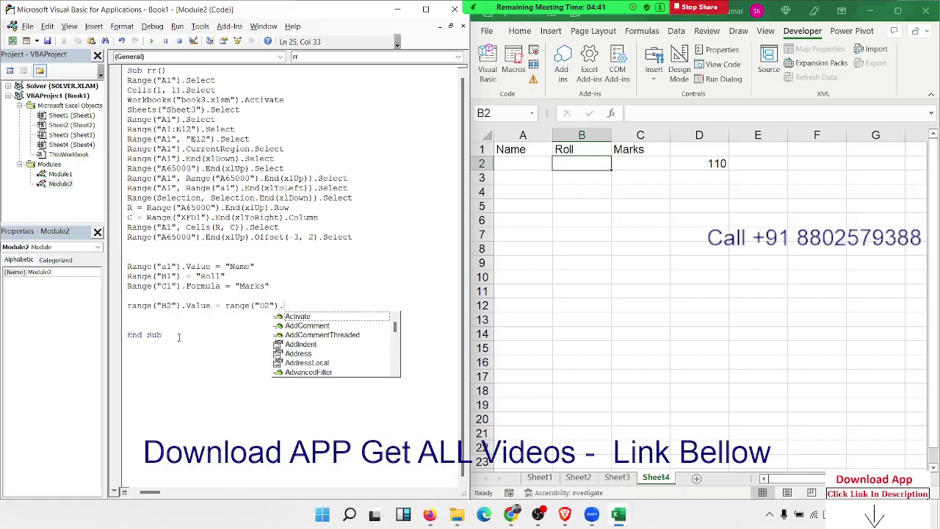
text(v)
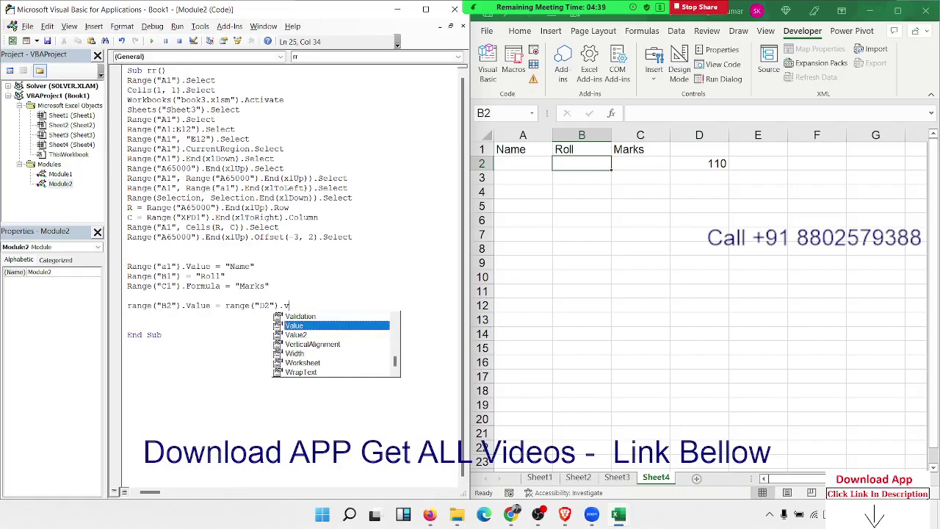
key(Tab)
key(Return)
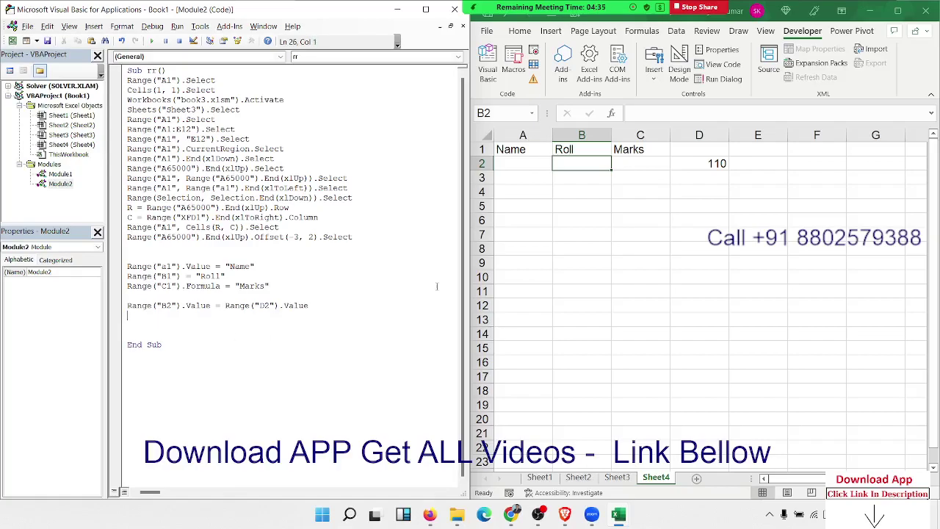
- Inspect D2's =50+60 formula, enter 110 in B2, and select the B2 code line
click(702, 163)
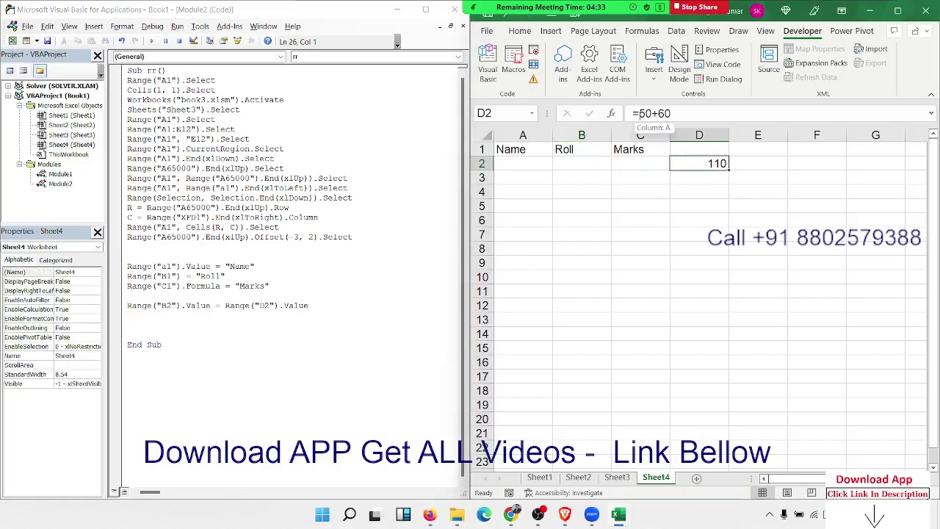
drag(639, 114, 675, 115)
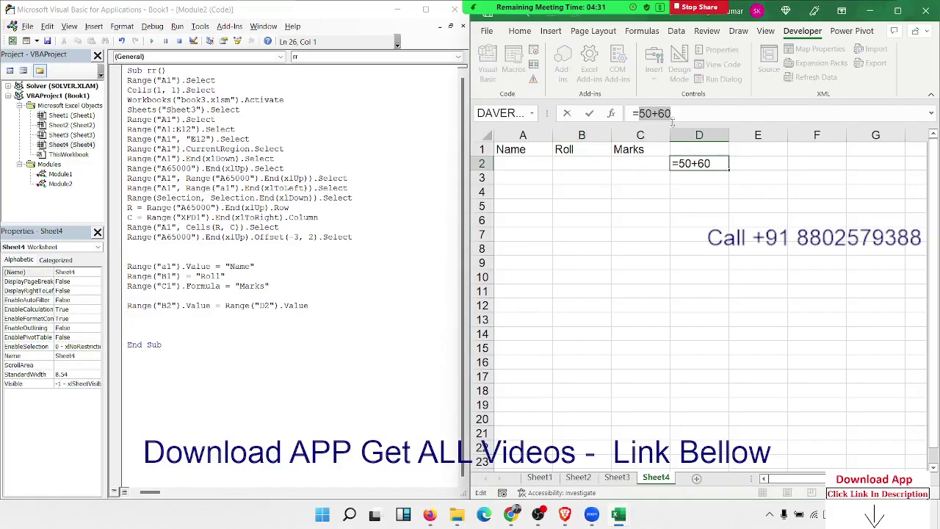
key(Escape)
click(568, 168)
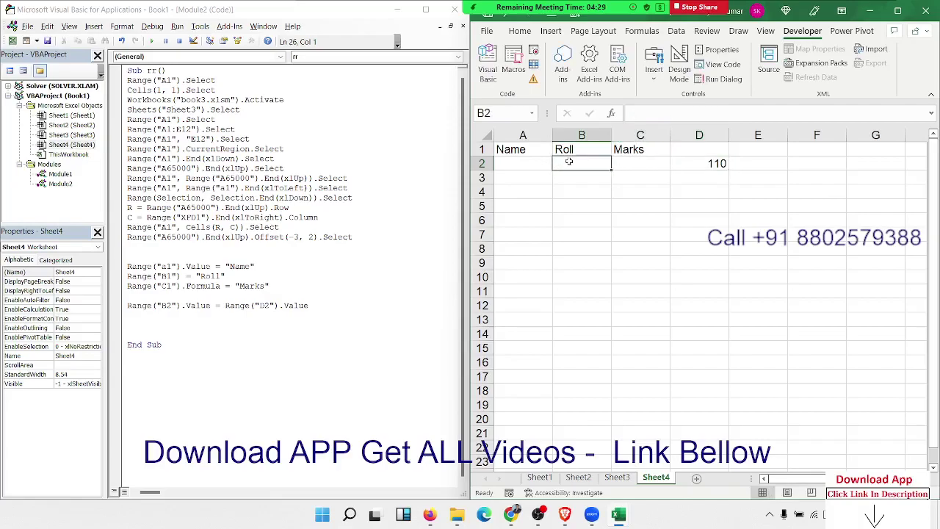
text(110)
key(Return)
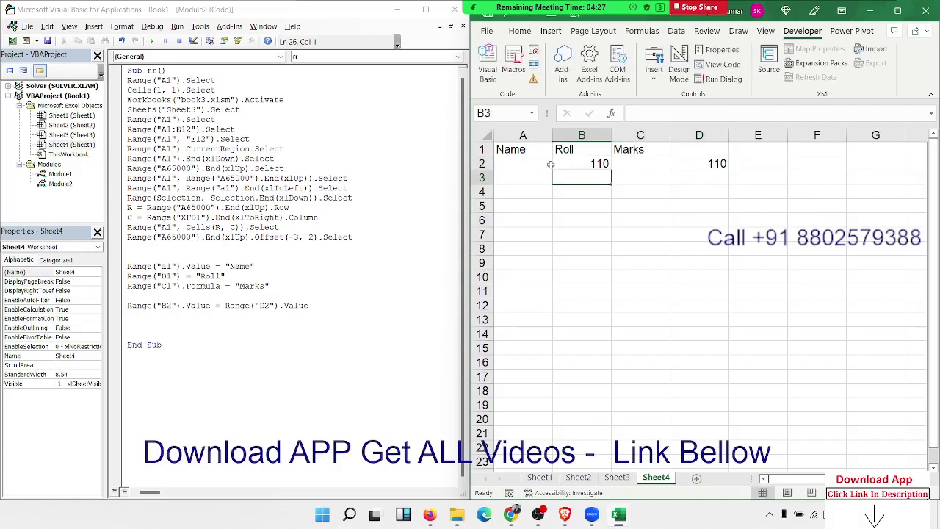
click(163, 317)
key(Up)
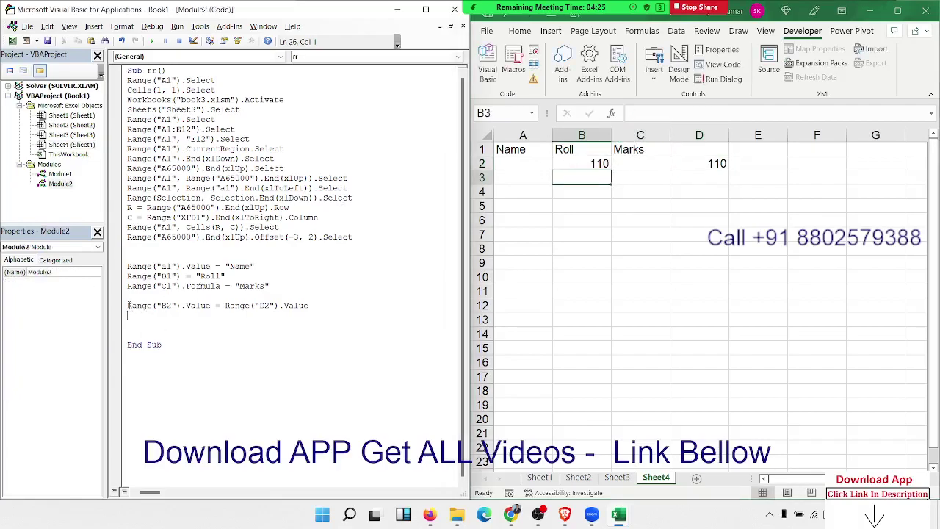
key(shift+Down)
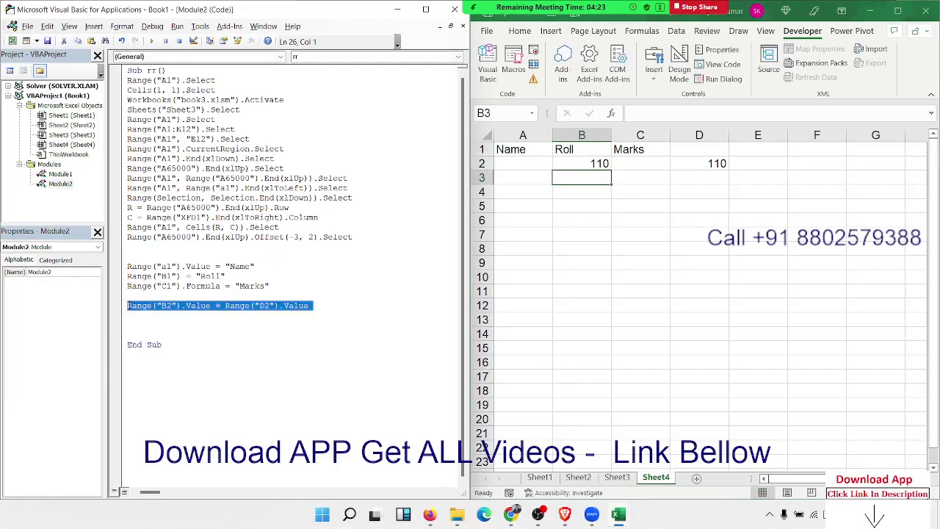
- Duplicate the B2 line as Range("B2").Value = Range("D2").Formula
key(ctrl+c)
key(ctrl+v)
key(ctrl+v)
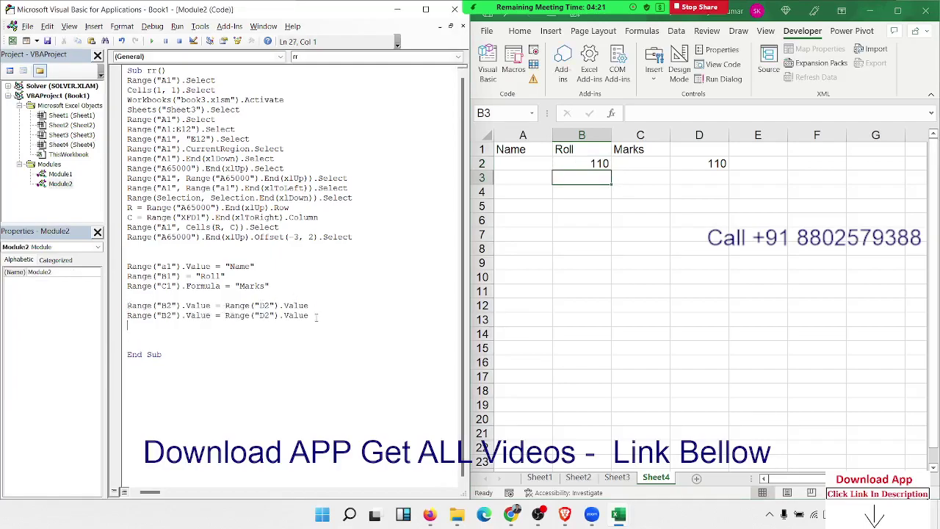
double_click(314, 317)
key(BackSpace)
text(.for)
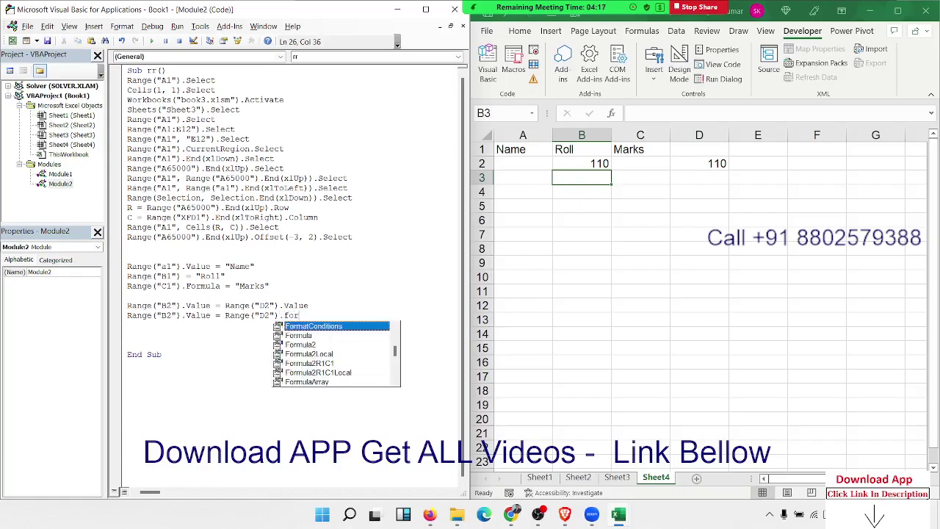
click(298, 335)
key(Tab)
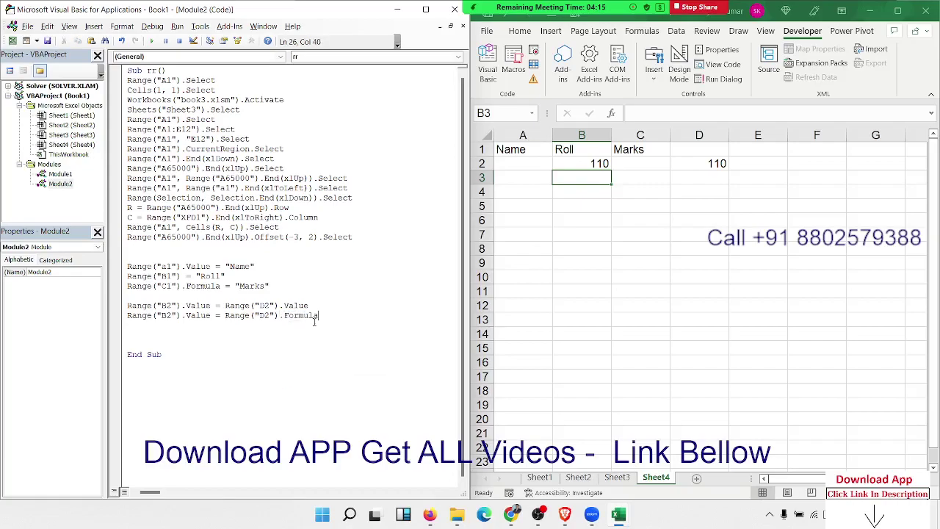
key(Down)
key(Down)
- Copy D2's =50+60 formula and paste it into cell B2
click(718, 164)
key(F2)
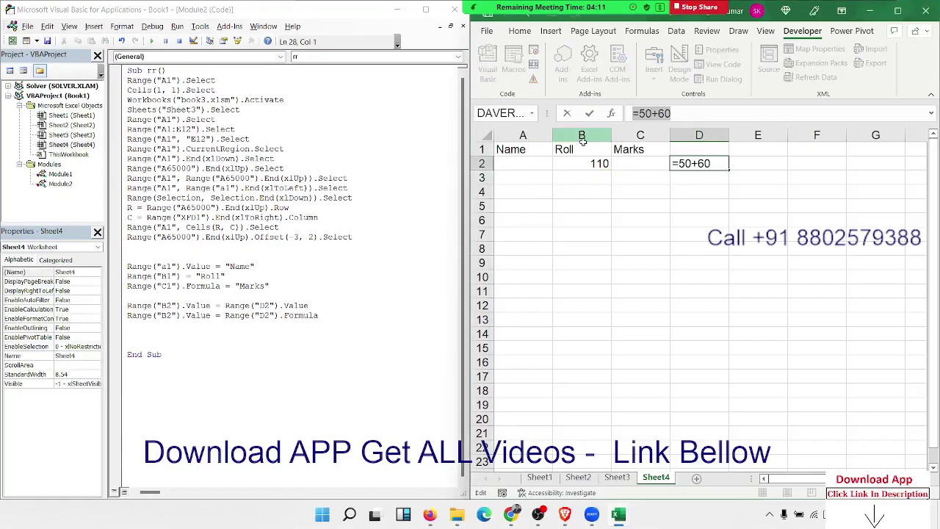
key(Escape)
click(588, 163)
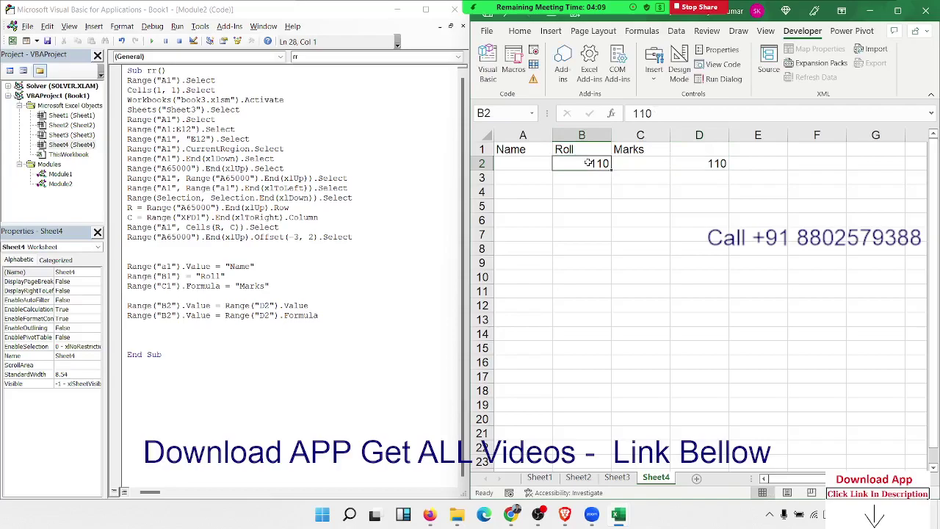
key(ctrl+v)
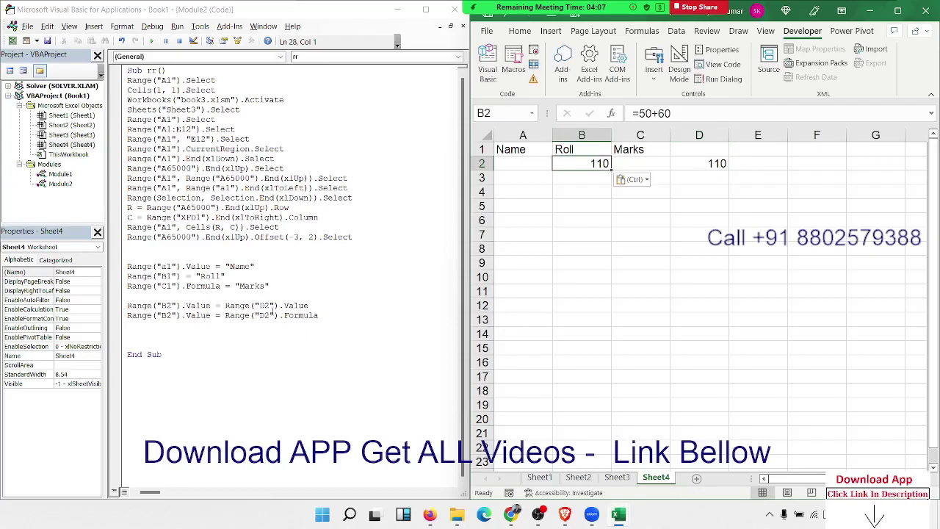
- Try entering 10 in Sheet4's cell A2 twice, clearing it each time
drag(263, 286, 137, 267)
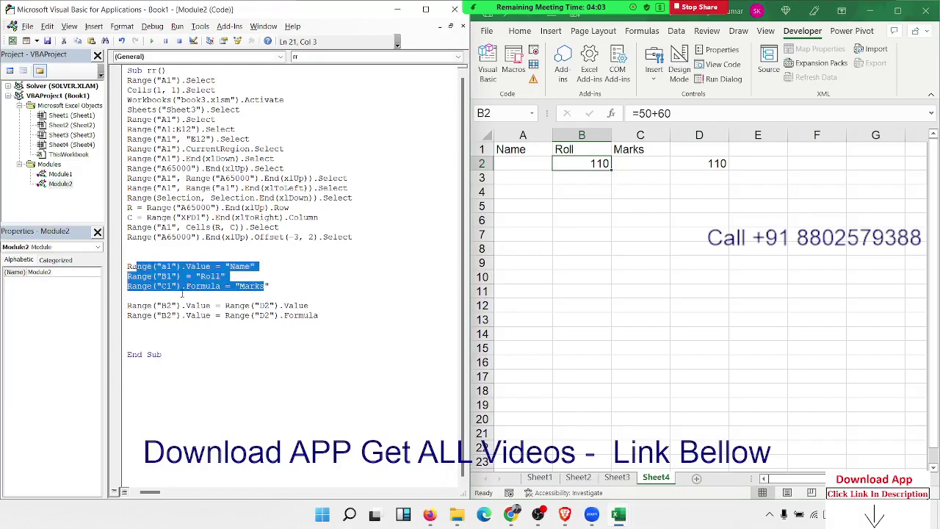
click(599, 236)
click(513, 165)
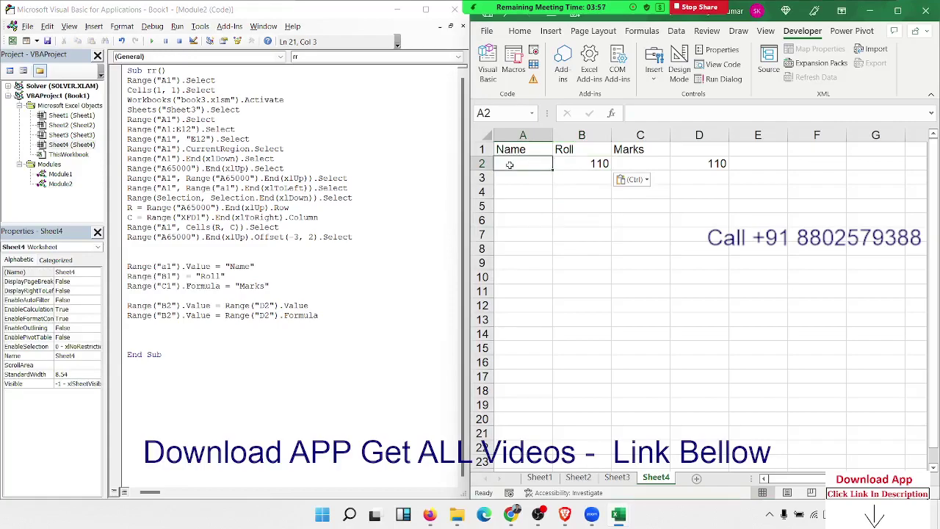
text(10)
key(Return)
key(Up)
key(Delete)
click(641, 113)
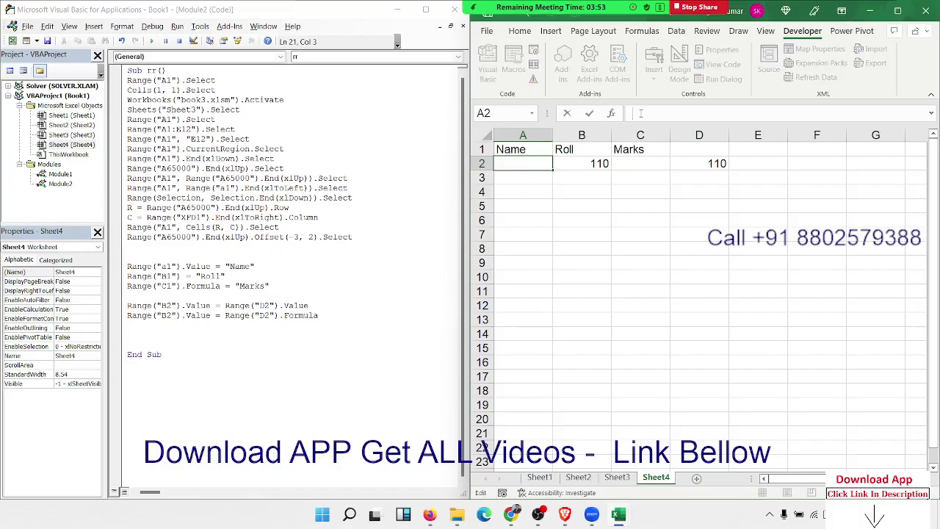
text(10)
key(Return)
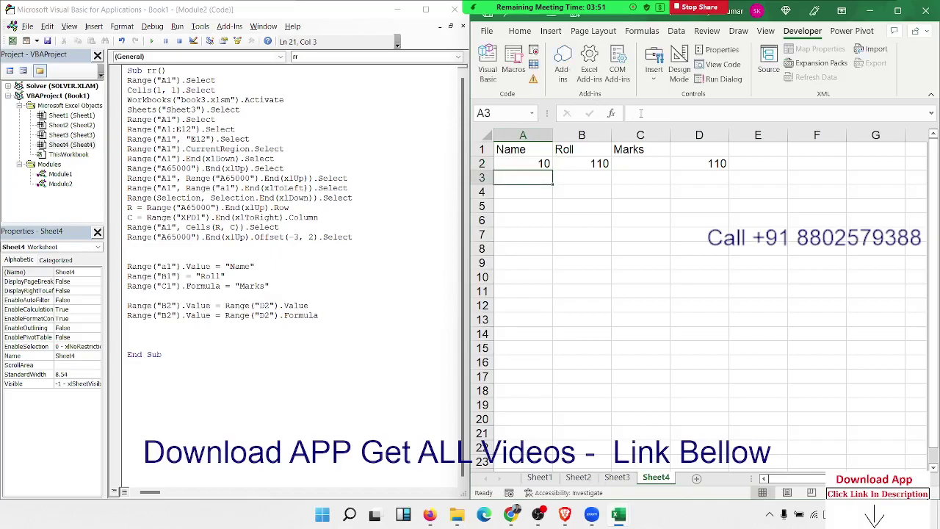
key(Return)
key(Up)
key(Up)
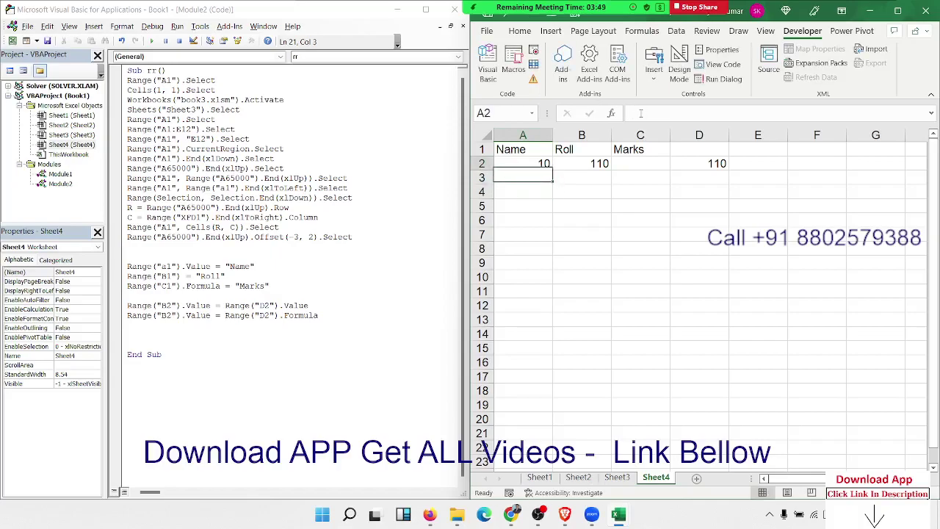
key(Delete)
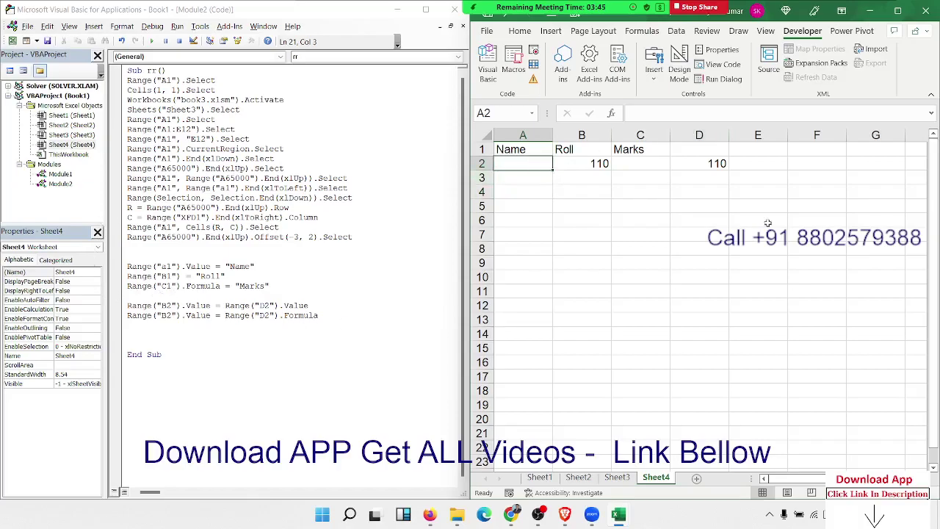
- Enter 110 in A2 as a test value, then clear it
click(713, 166)
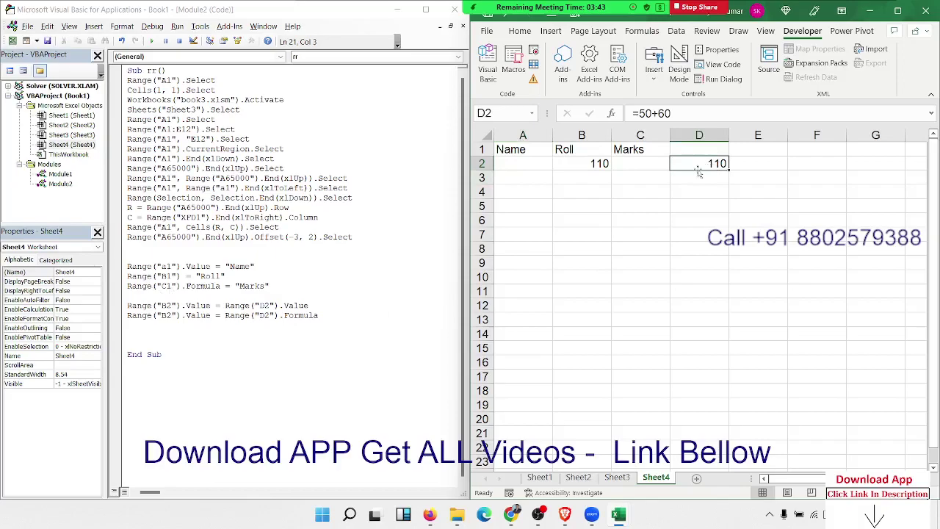
click(507, 166)
text(110)
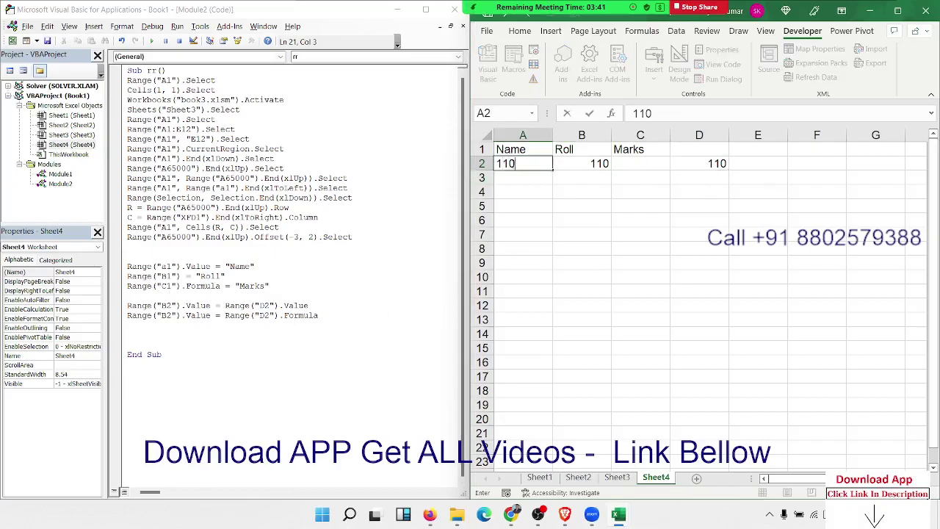
key(ctrl+Return)
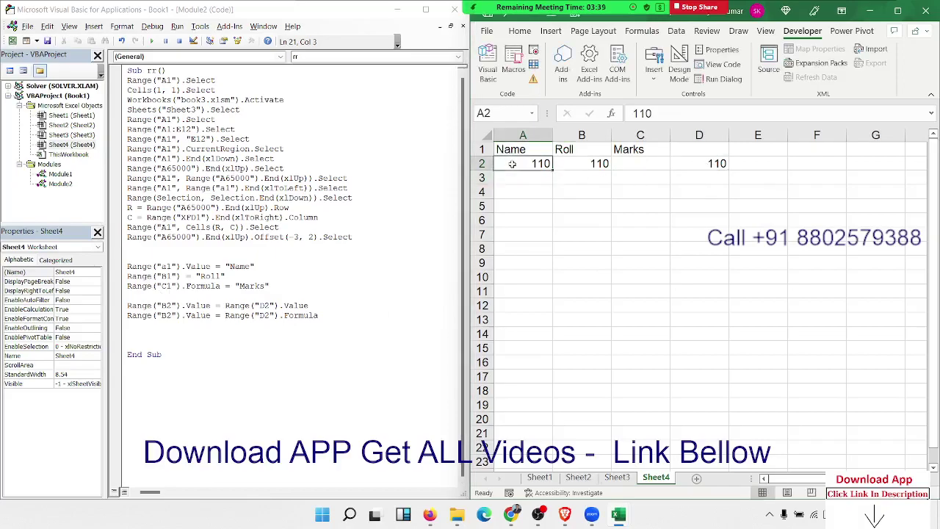
key(Delete)
- Copy D2's =50+60 formula into A2 and confirm it shows 110
click(703, 161)
key(F2)
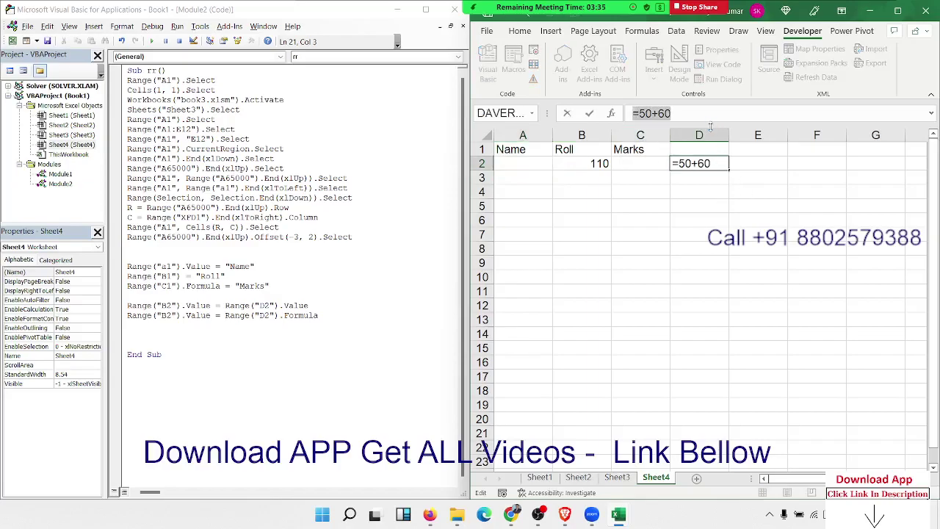
key(Escape)
click(523, 163)
key(ctrl+v)
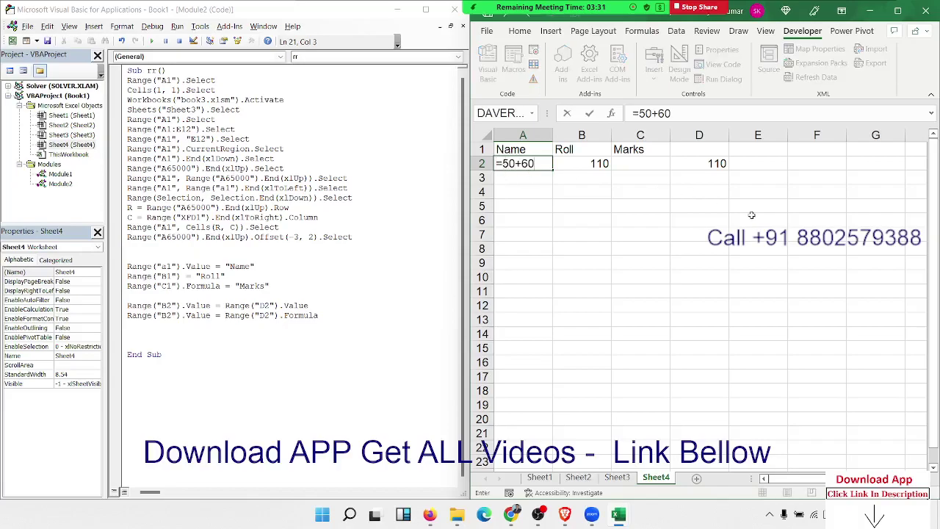
key(Return)
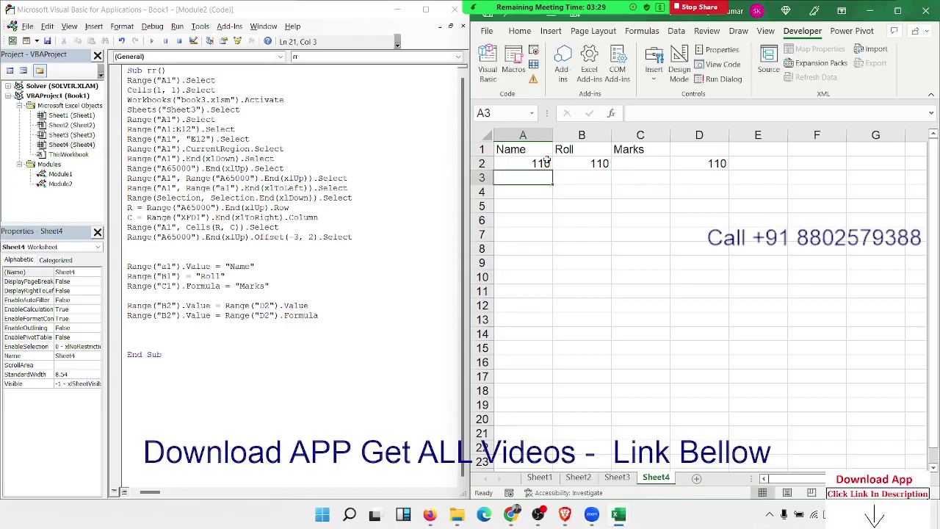
click(543, 163)
double_click(544, 163)
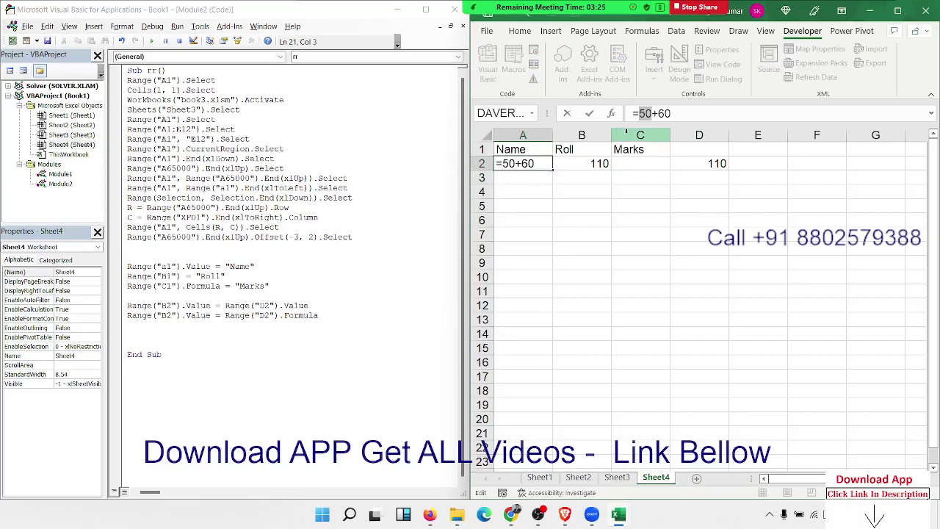
key(Escape)
- Compare the .Value and .Formula properties on the two B2 code lines
click(310, 305)
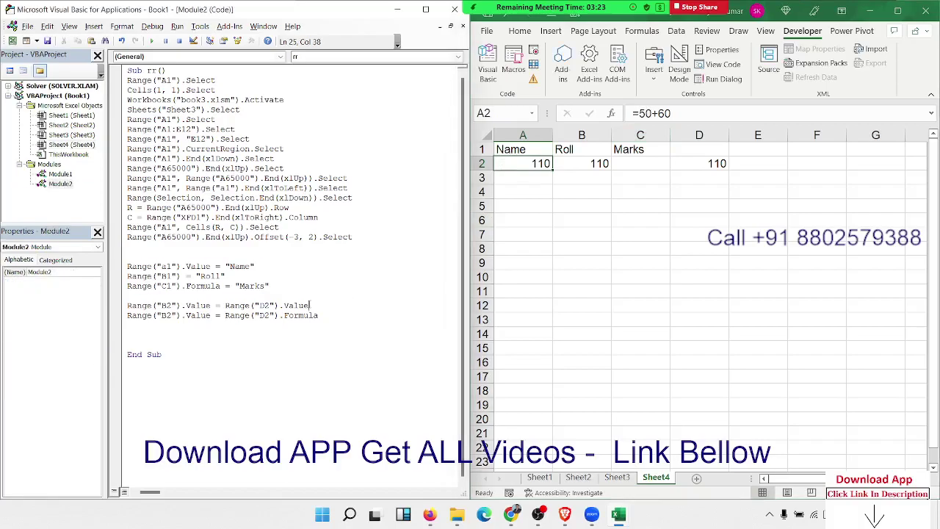
double_click(302, 306)
double_click(302, 315)
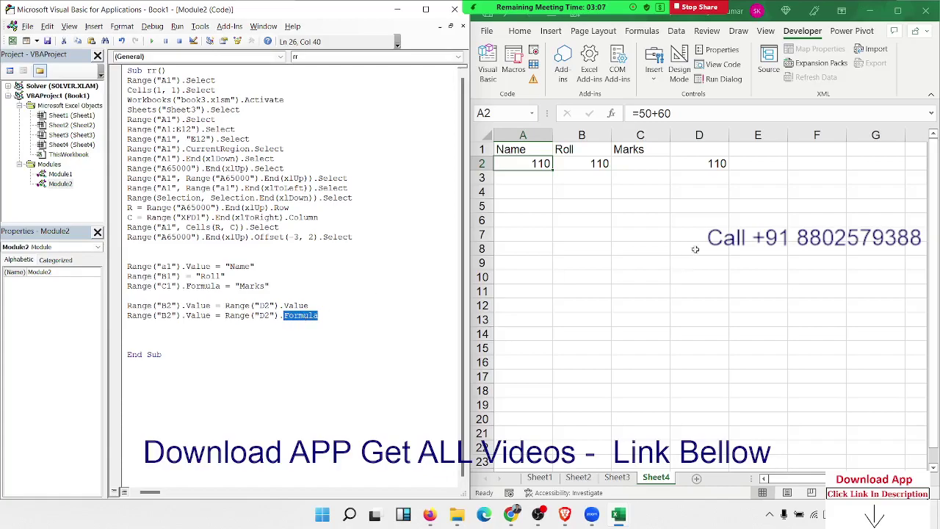
- Enter the formula =F2+20, which displays 20, and inspect the B3 and D2 formulas
click(704, 164)
text(=)
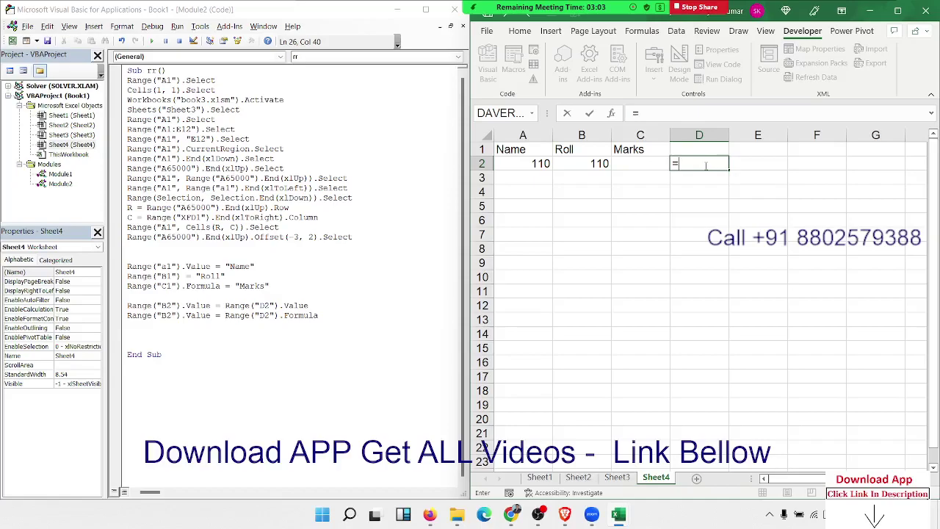
text(f2+)
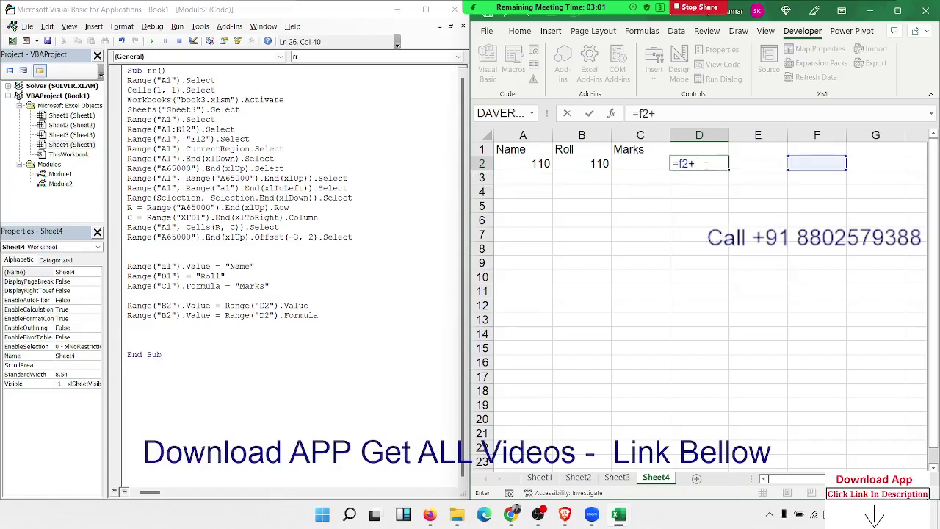
text(20)
key(Return)
click(706, 165)
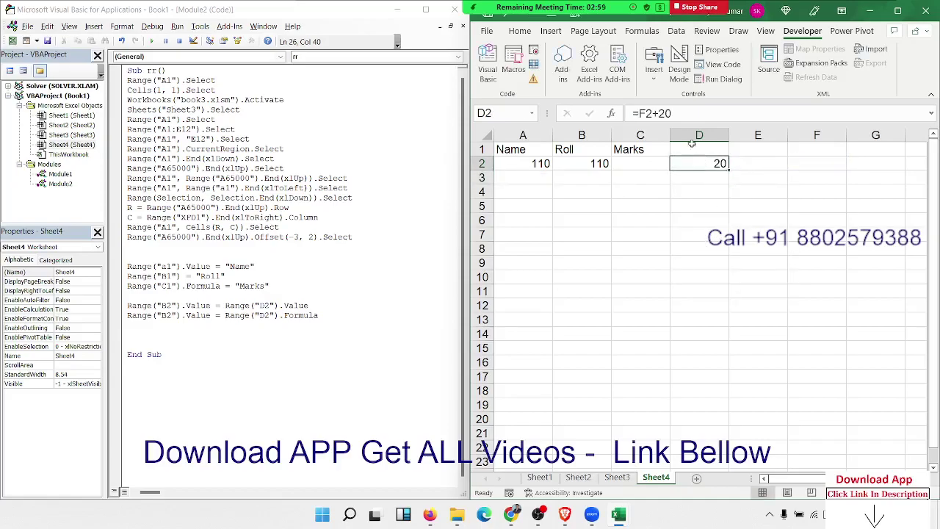
key(F2)
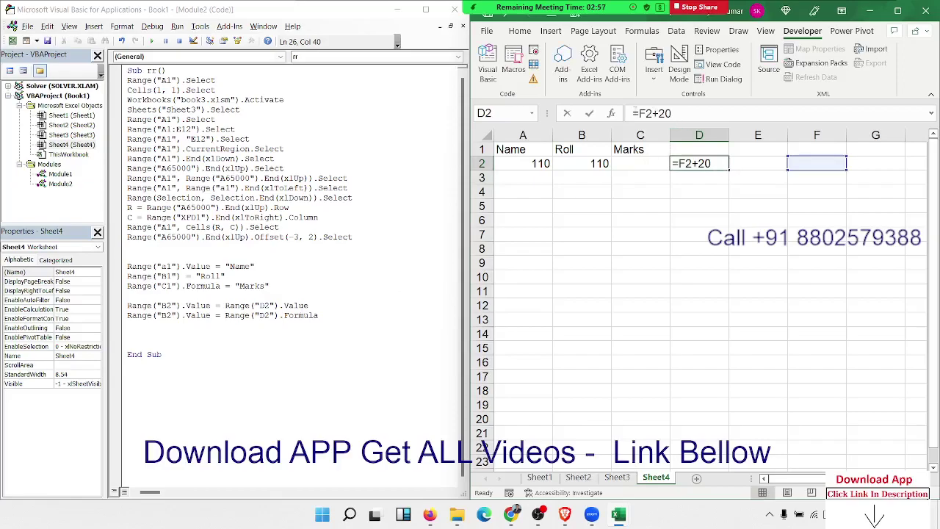
key(Escape)
click(578, 177)
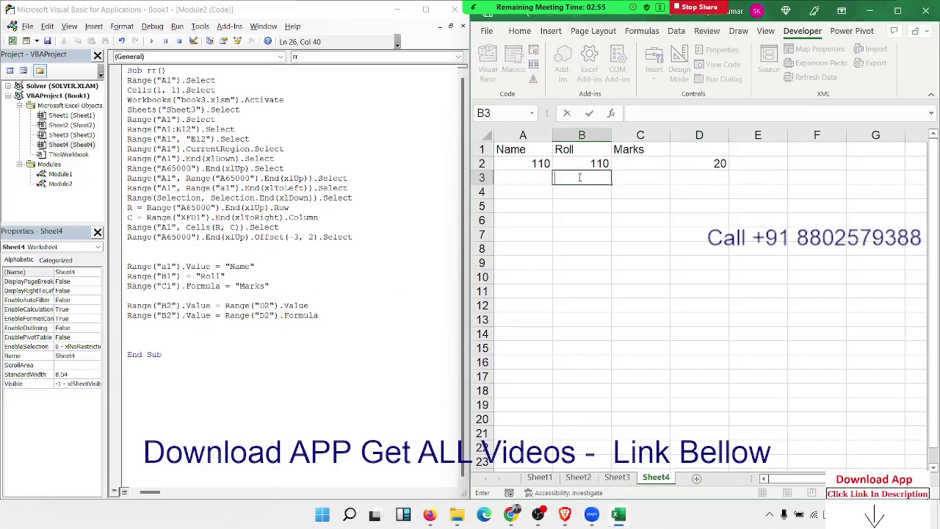
text(=F2+20)
click(580, 231)
click(582, 179)
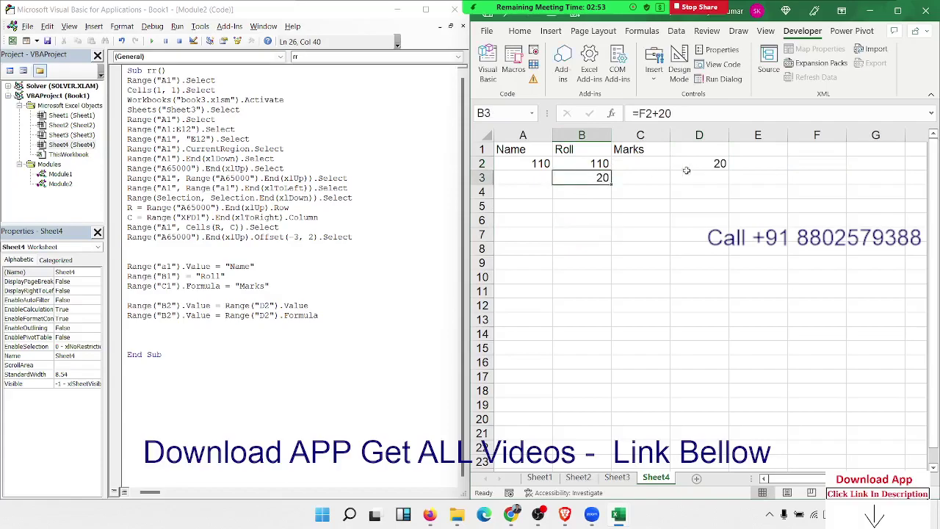
click(705, 165)
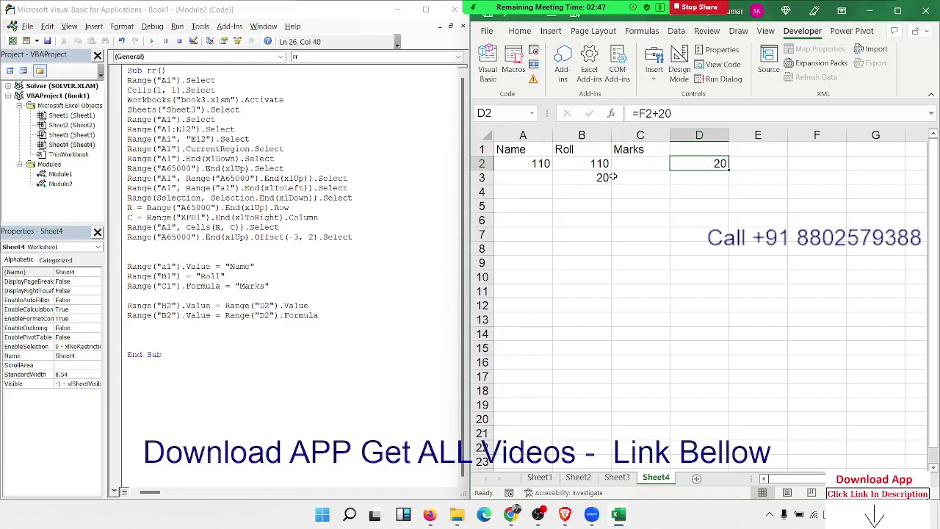
- Paste a copy of D2 into B4 to see how the formula shifts, then clear B4
key(ctrl+c)
click(598, 192)
key(ctrl+v)
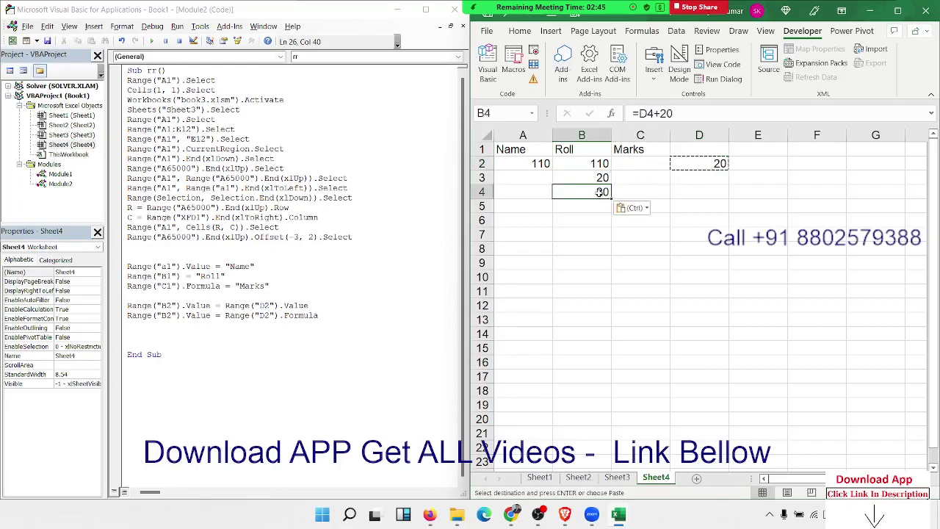
double_click(598, 194)
key(Escape)
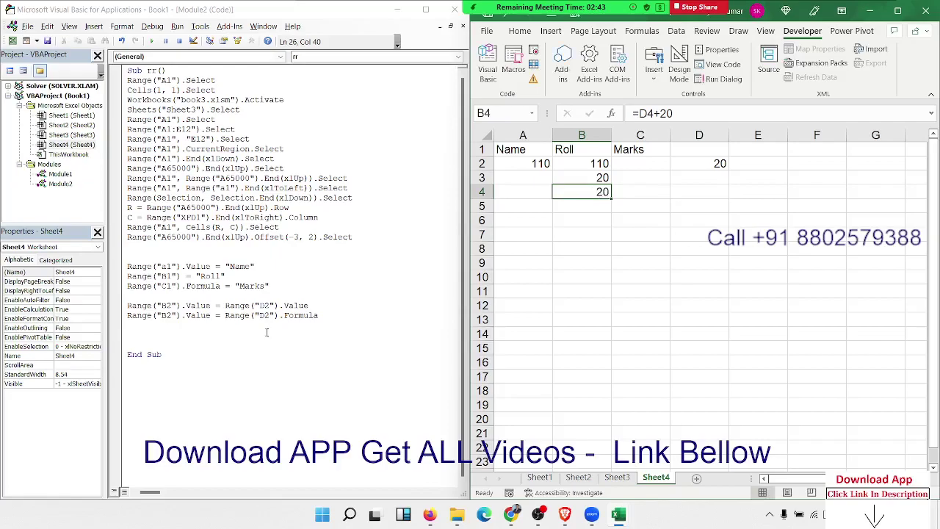
key(Delete)
key(Up)
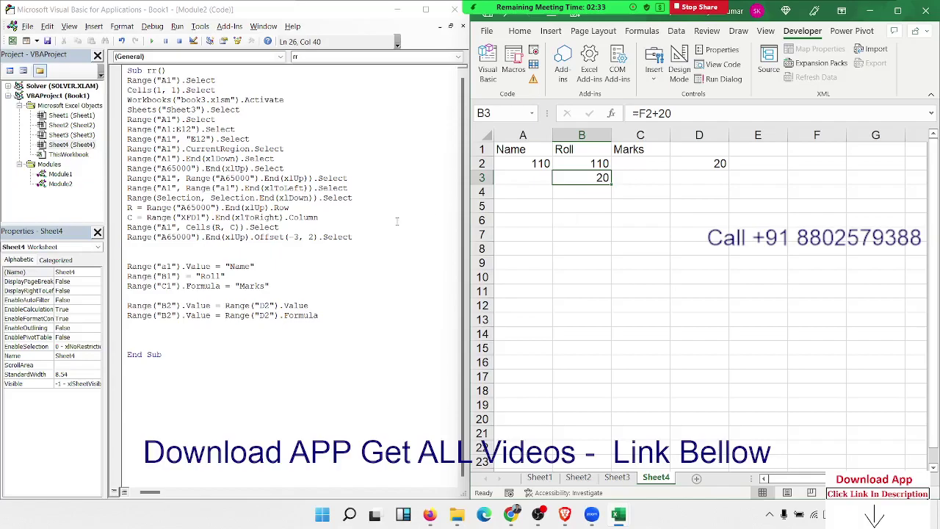
click(207, 324)
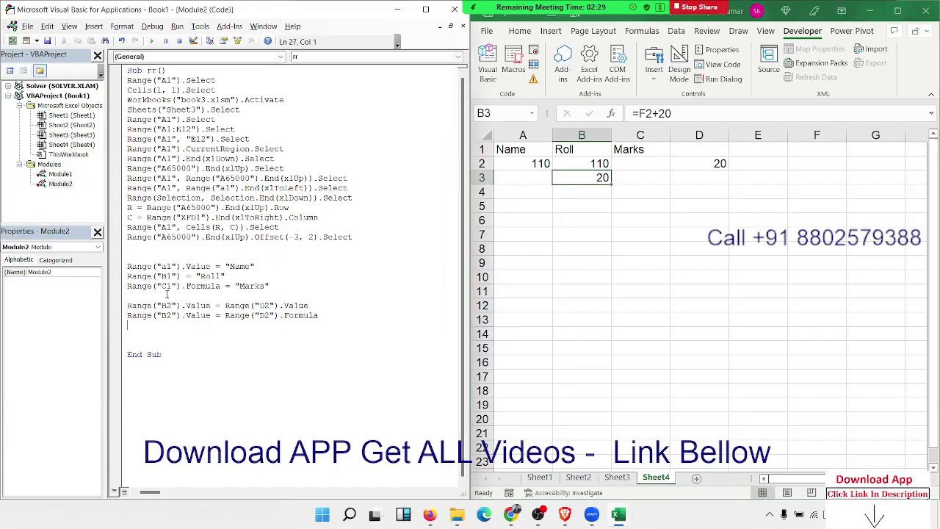
- Remove the blank line before the B2 lines and make room above End Sub
key(Delete)
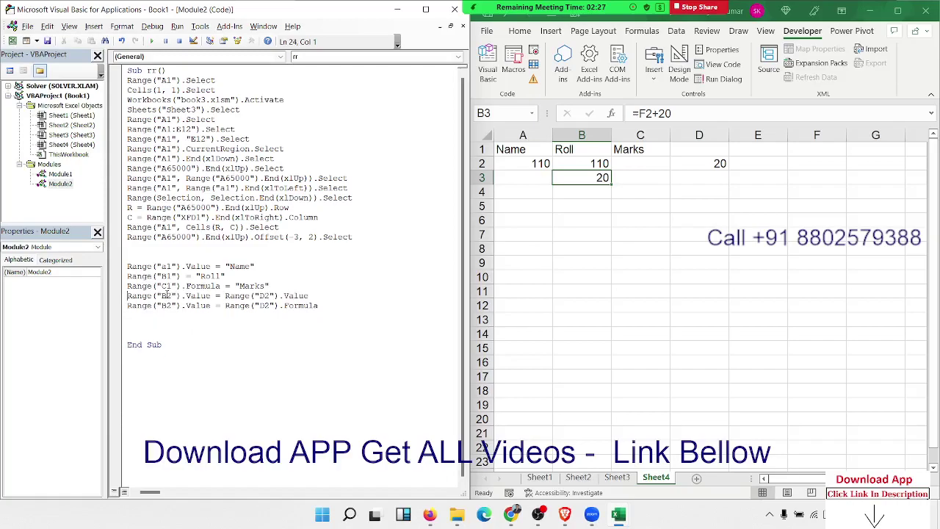
click(127, 345)
key(Return)
key(Return)
click(579, 478)
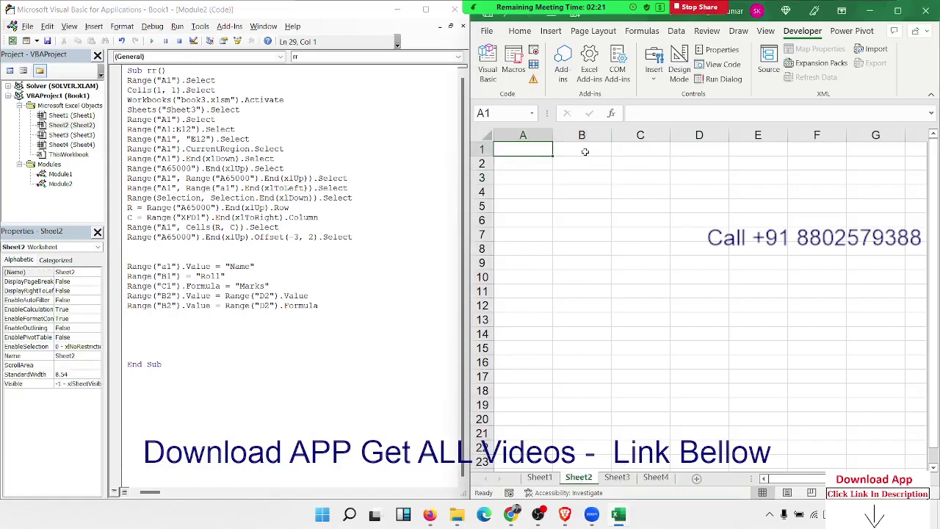
click(154, 326)
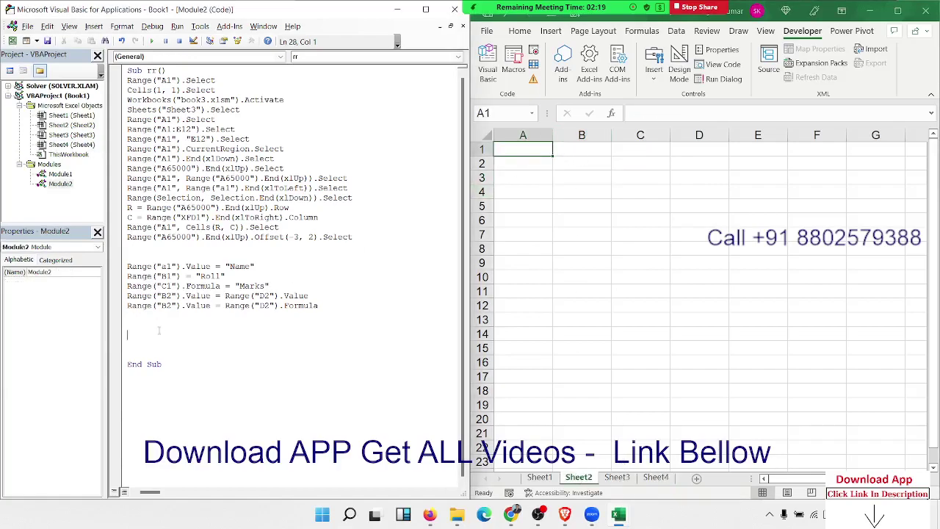
- Add the statement Sheets("Sheet2").Range("B2").Value = 500 above End Sub
text(s)
text(heets)
text(("Sh)
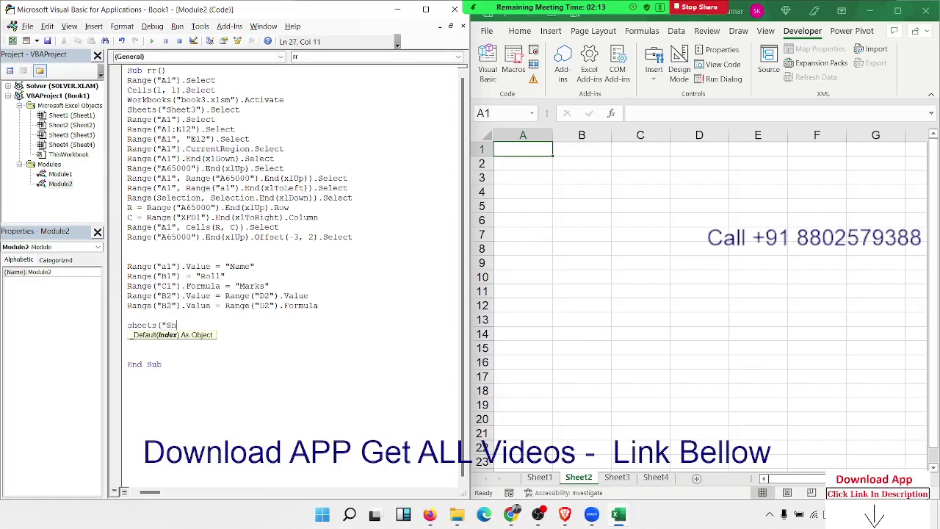
text(eet2")
text().range)
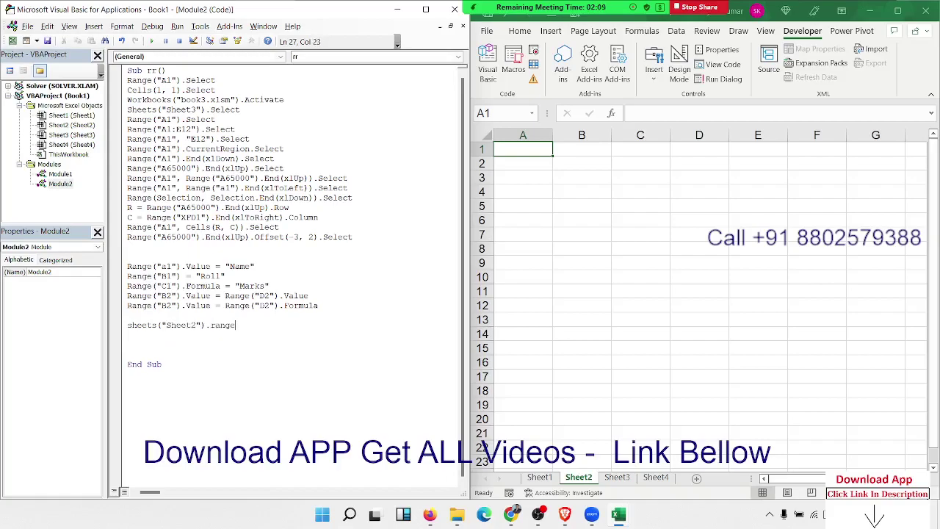
text(("A)
key(BackSpace)
text(B2)
text().v)
text(alue= )
text(500)
key(Return)
click(324, 325)
click(656, 478)
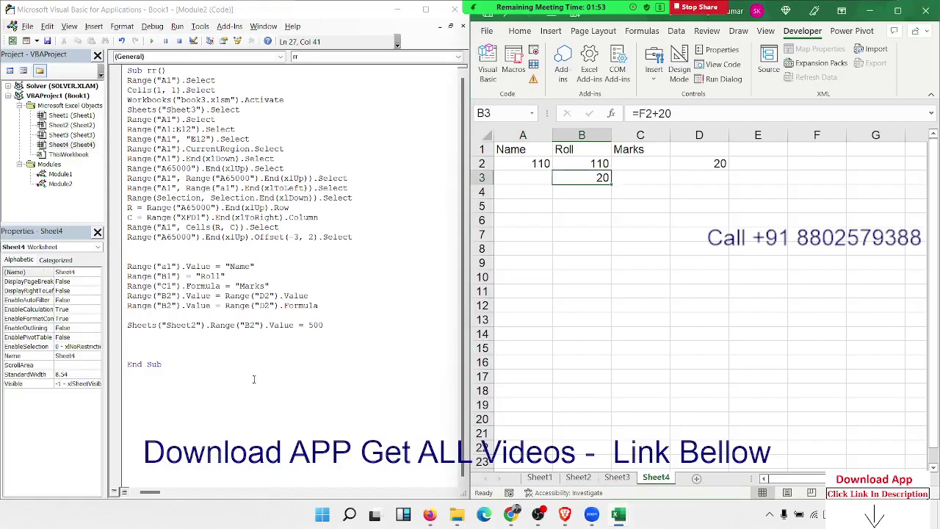
click(145, 333)
- Add a Sheets("Sheet2").Select line, reusing the Sheets("Sheet3").Select line
key(Return)
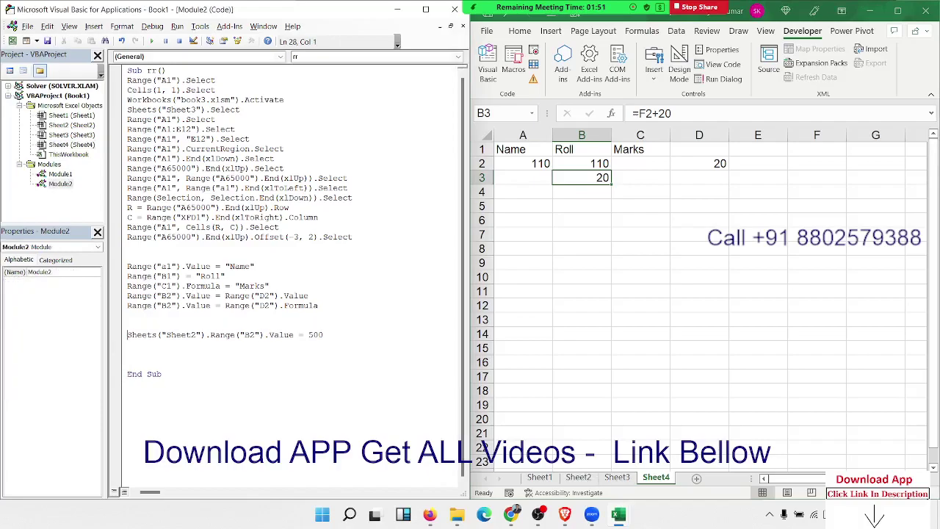
click(128, 354)
drag(216, 119, 211, 119)
drag(127, 109, 241, 109)
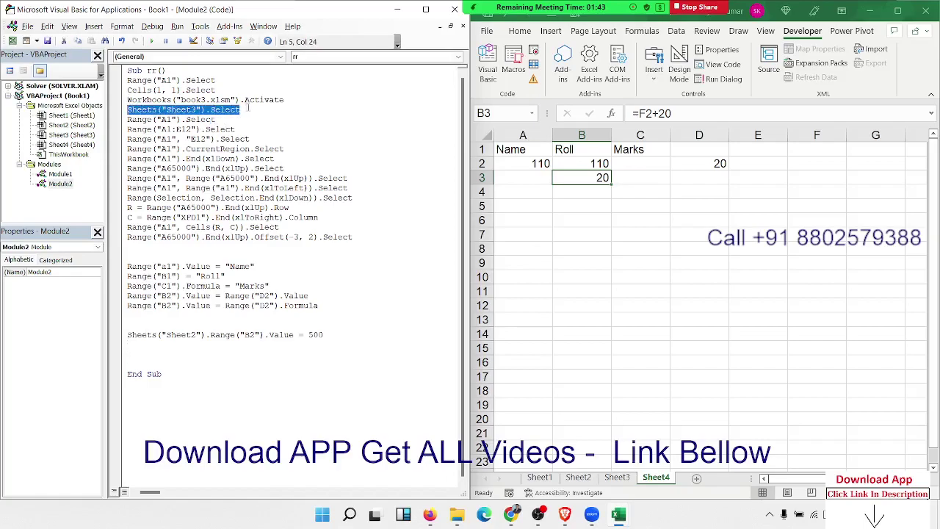
key(ctrl+c)
click(254, 345)
key(ctrl+v)
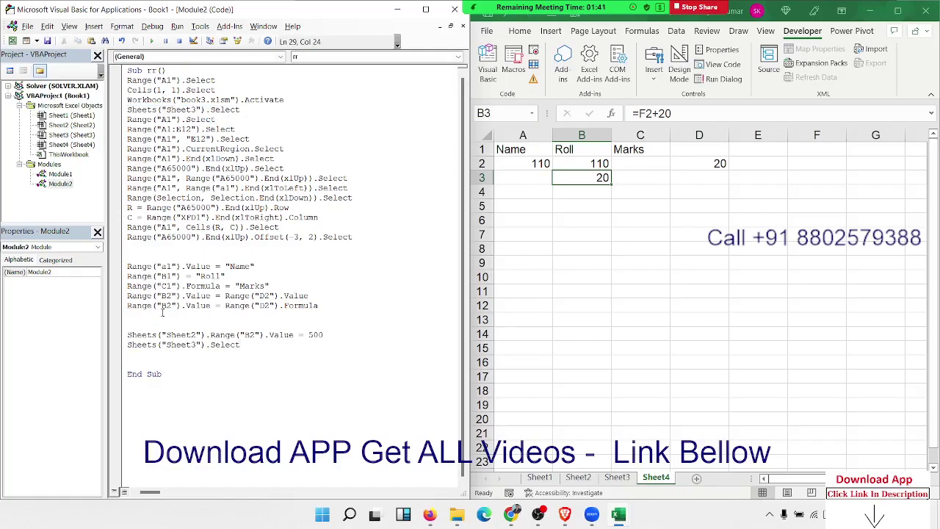
key(Home)
key(Return)
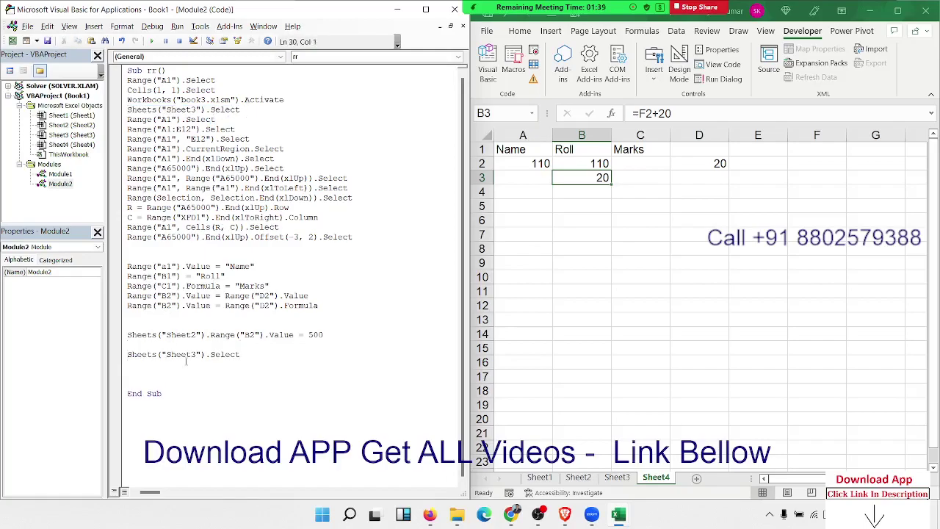
click(196, 355)
key(BackSpace)
text(2)
- Add a Range("A2").Select line below it, adapted from Range("A1").Select
drag(240, 110, 127, 119)
key(ctrl+c)
click(160, 363)
key(ctrl+v)
click(171, 365)
key(BackSpace)
text(2)
- Add the line ActiveCell.Value = 500 below the A2 select
click(190, 382)
key(Return)
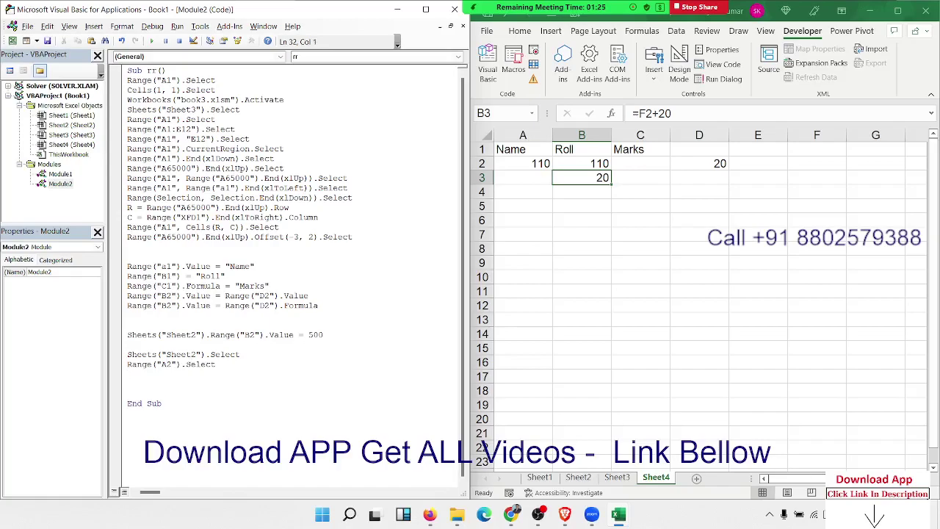
text(activec)
text(ell.valu)
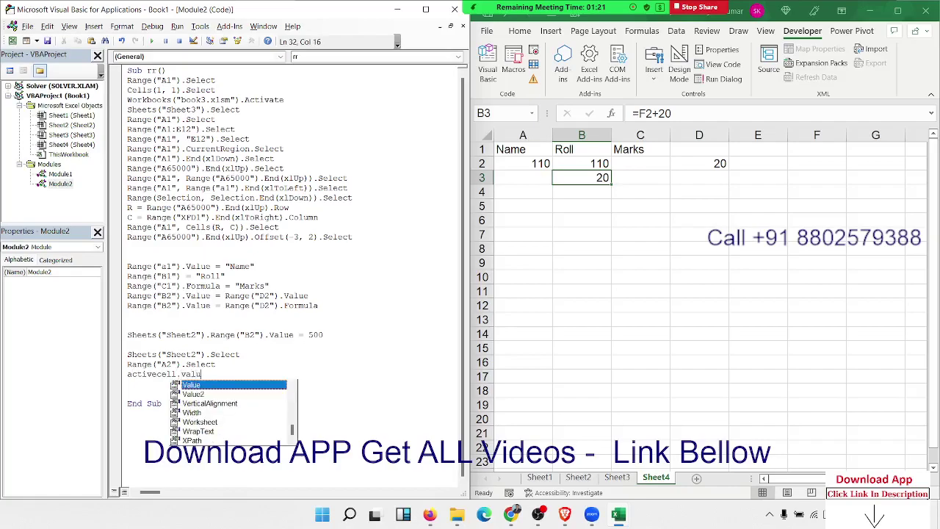
text(e=5)
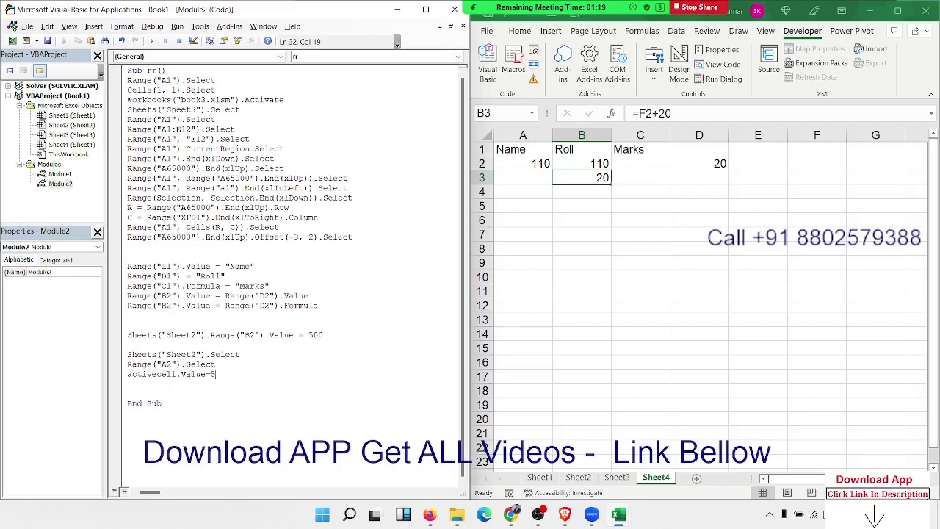
text(00)
key(Return)
click(277, 403)
- Enter 500 in Sheet2's cell A2 and check the value
click(579, 478)
click(579, 478)
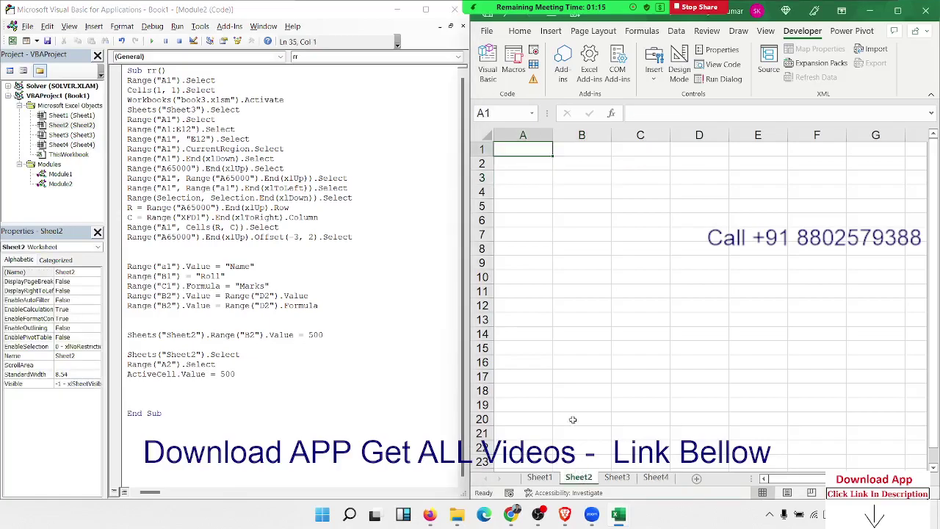
click(514, 163)
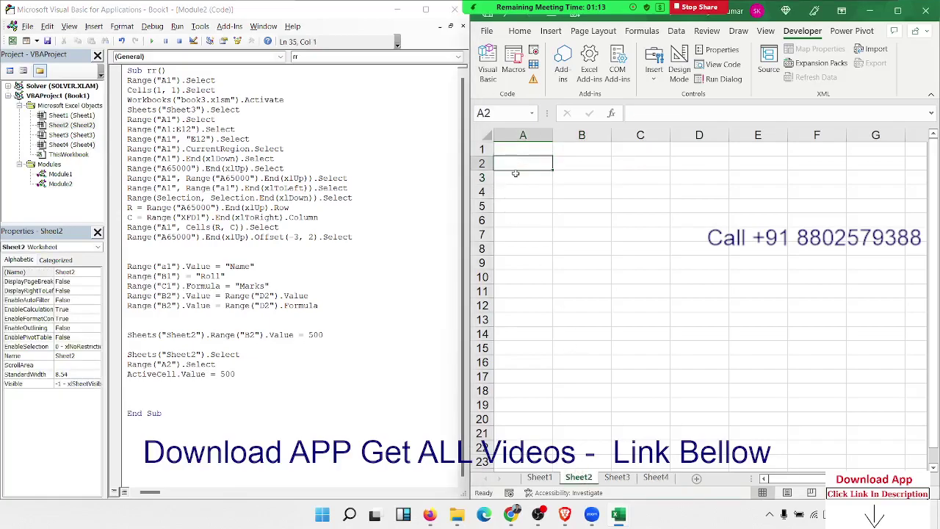
text(500)
key(Return)
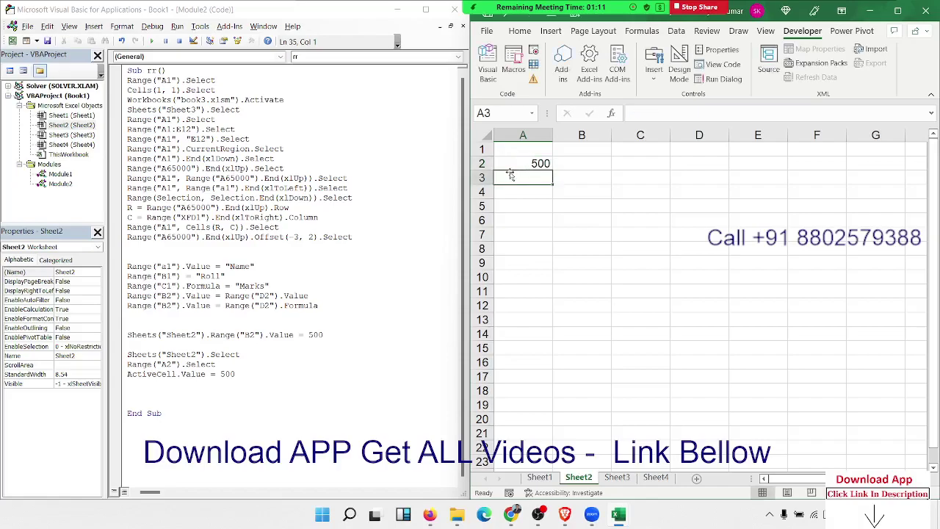
click(517, 163)
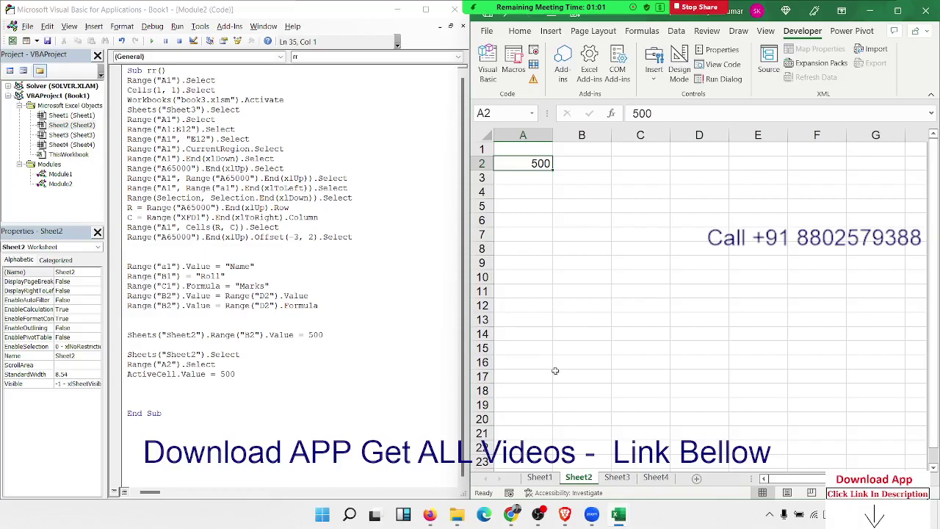
double_click(147, 334)
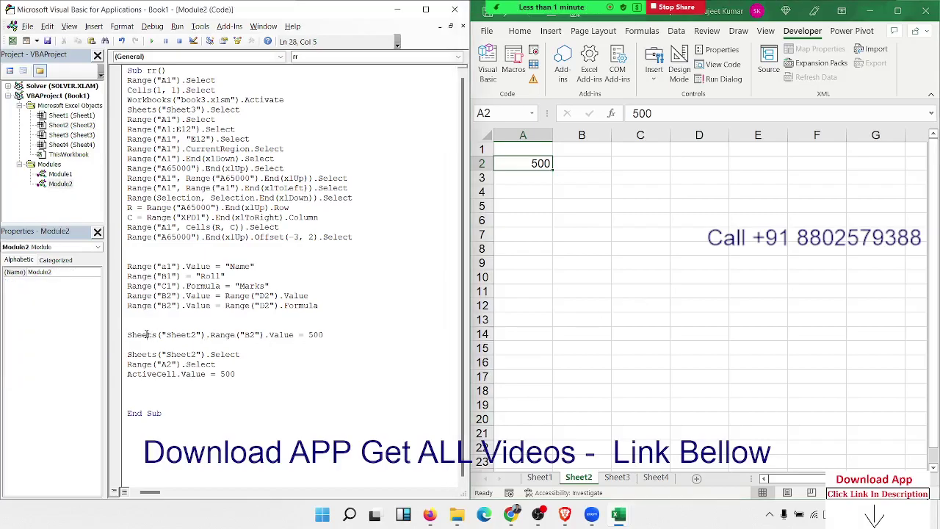
- Insert Workbooks("book3.xlsm").Activate above the Sheets("Sheet2").Select line
click(659, 478)
click(650, 218)
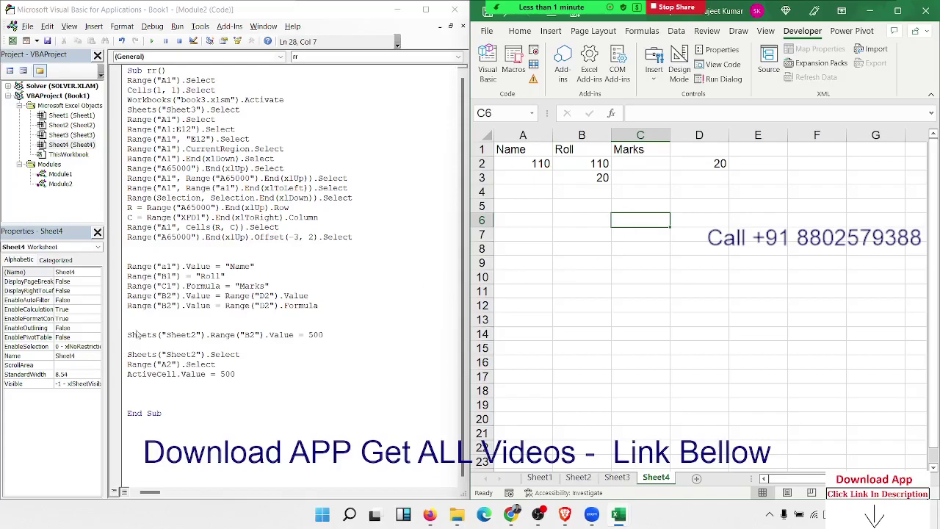
click(129, 342)
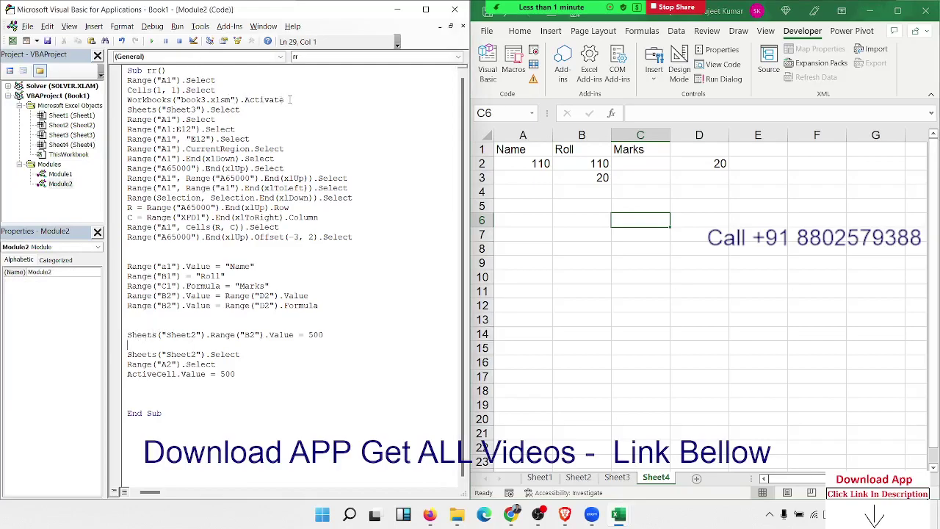
drag(285, 99, 127, 99)
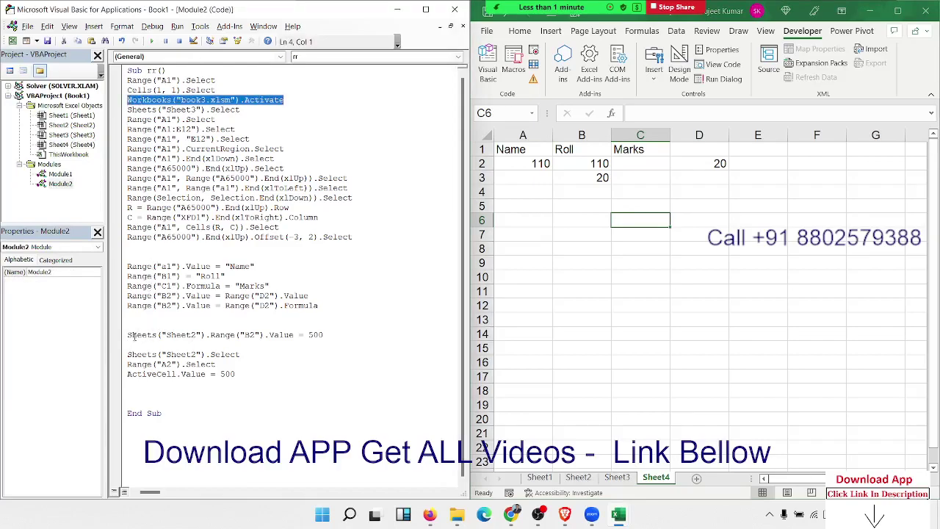
key(ctrl+c)
click(133, 344)
key(Return)
key(ctrl+v)
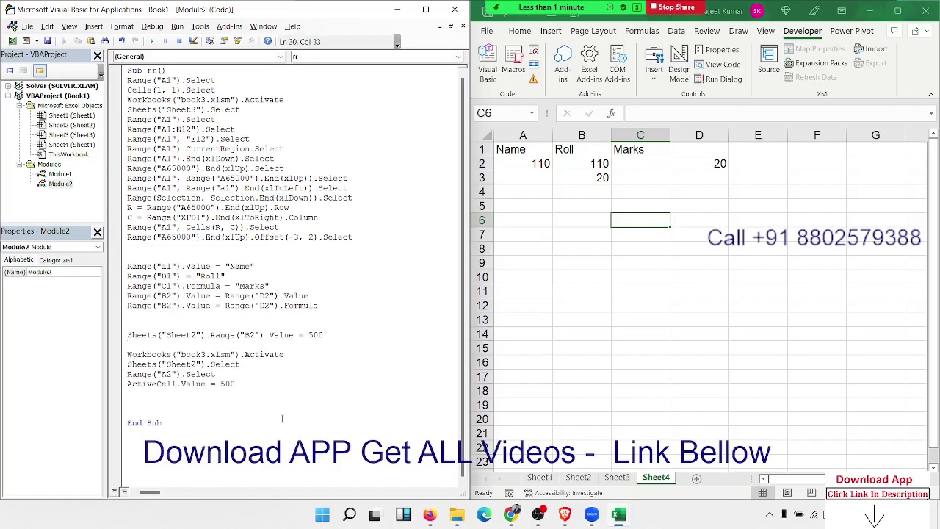
click(281, 421)
- Prefix the Sheet2 B2 assignment with Workbooks("book3.xlsm")
drag(243, 355, 127, 355)
key(ctrl+c)
click(128, 335)
key(ctrl+v)
click(336, 420)
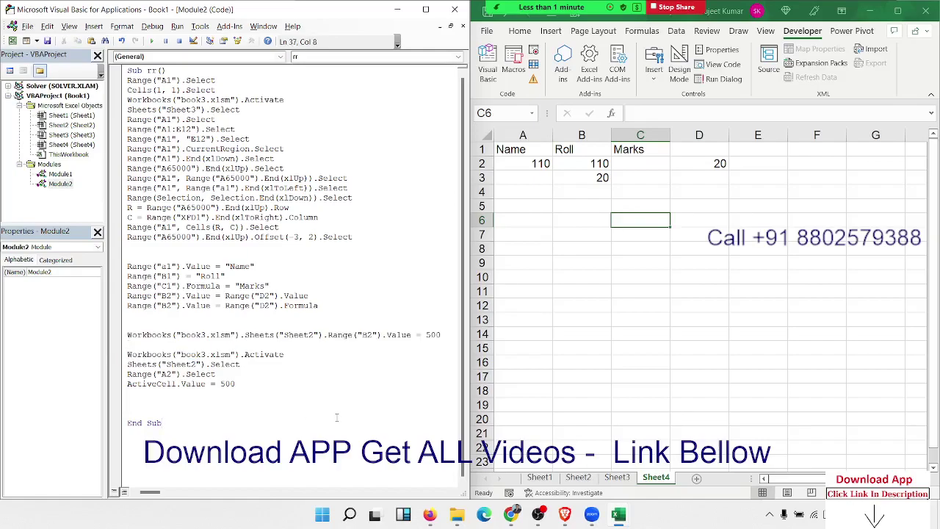
click(179, 404)
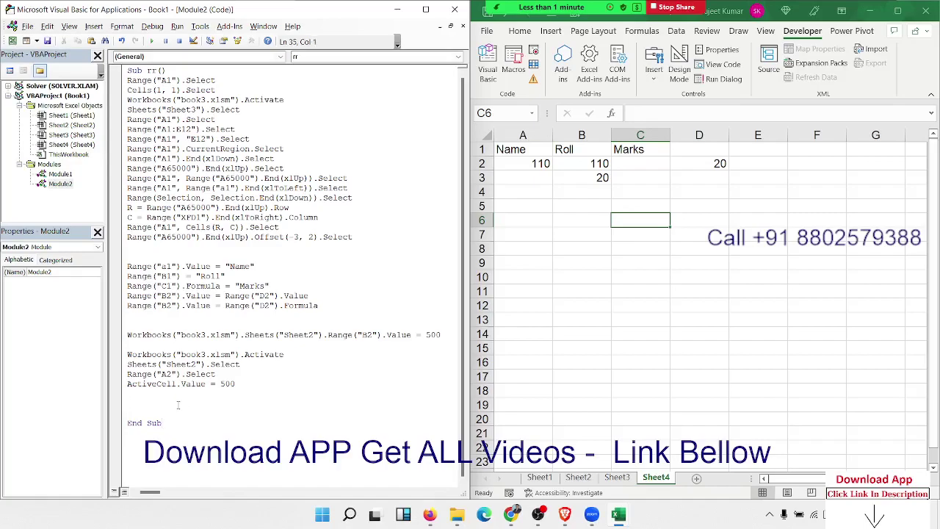